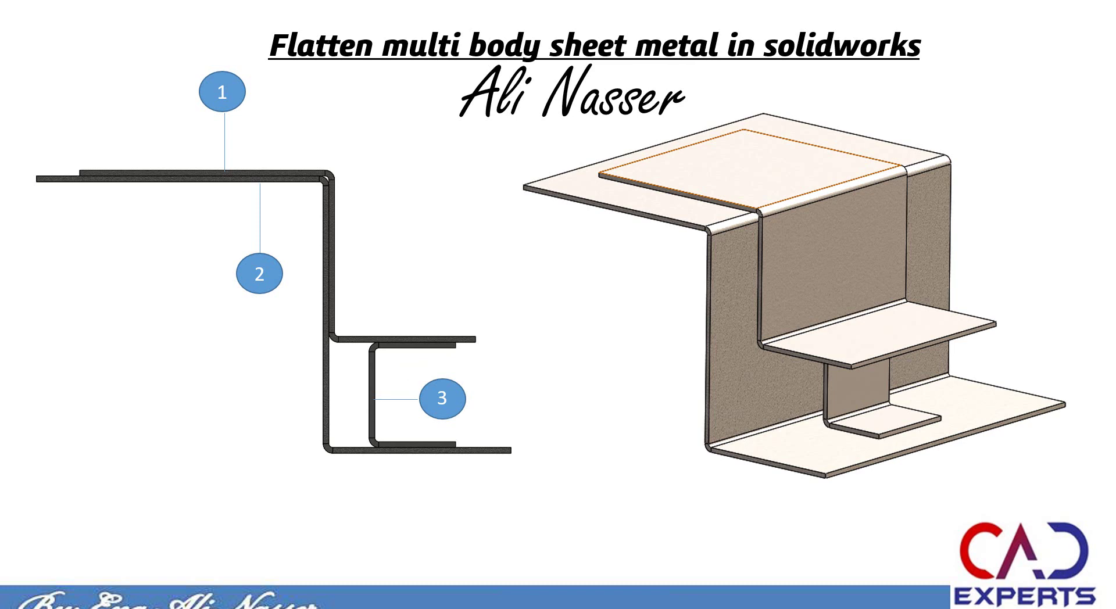
- Switch from the slideshow to the SOLIDWORKS 2017 window
{"action": "key", "text": "alt+Tab"}
{"action": "key", "text": "alt+Tab"}
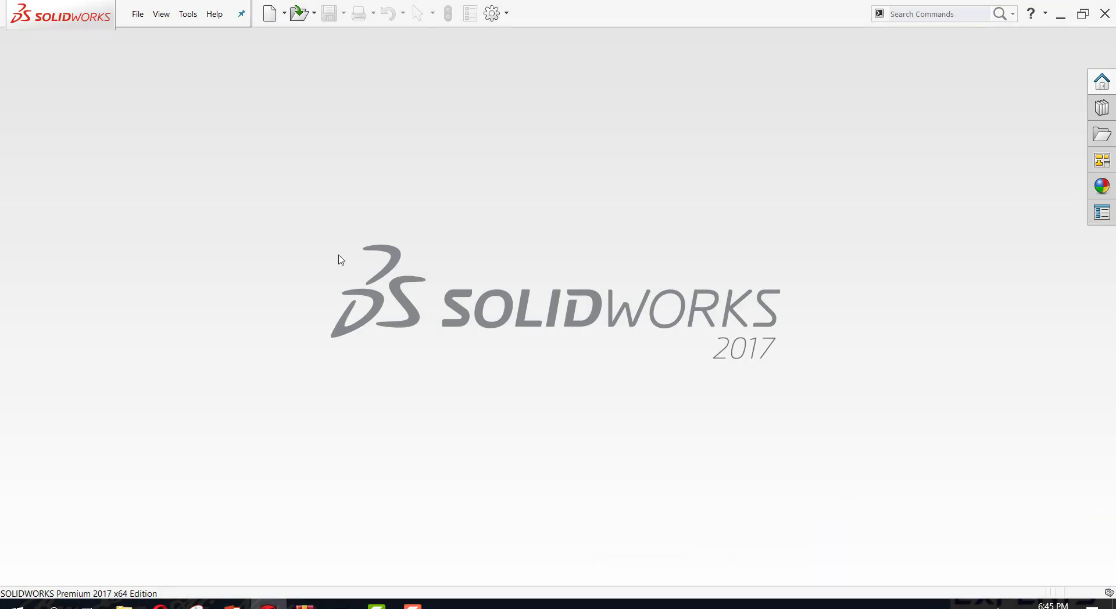
- Create a new part and start a sketch on the Front Plane
{"action": "left_click", "coordinate": [271, 15]}
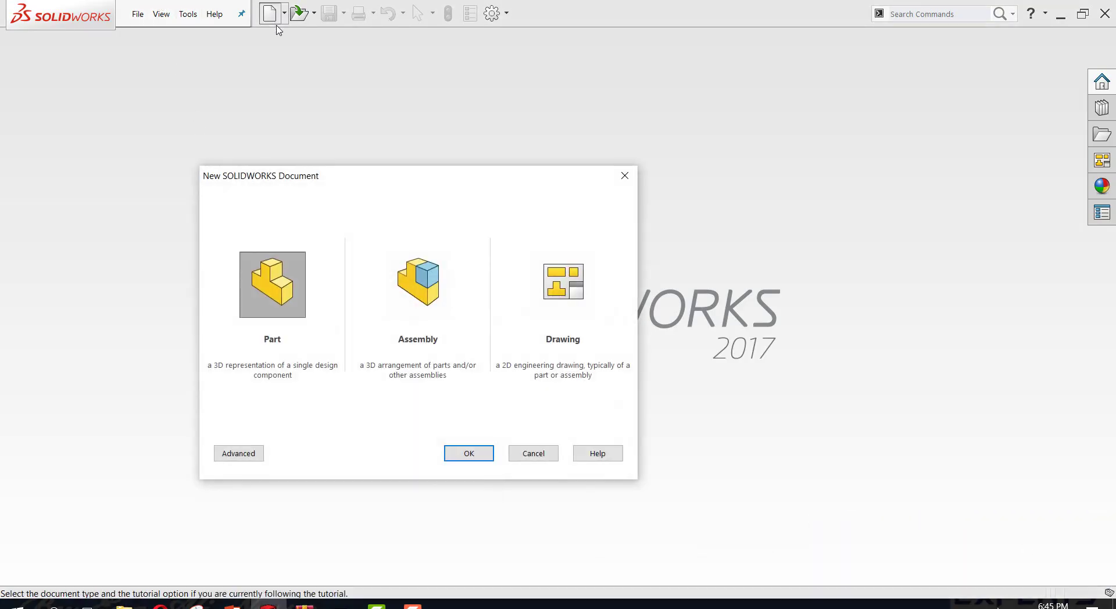
{"action": "double_click", "coordinate": [251, 285]}
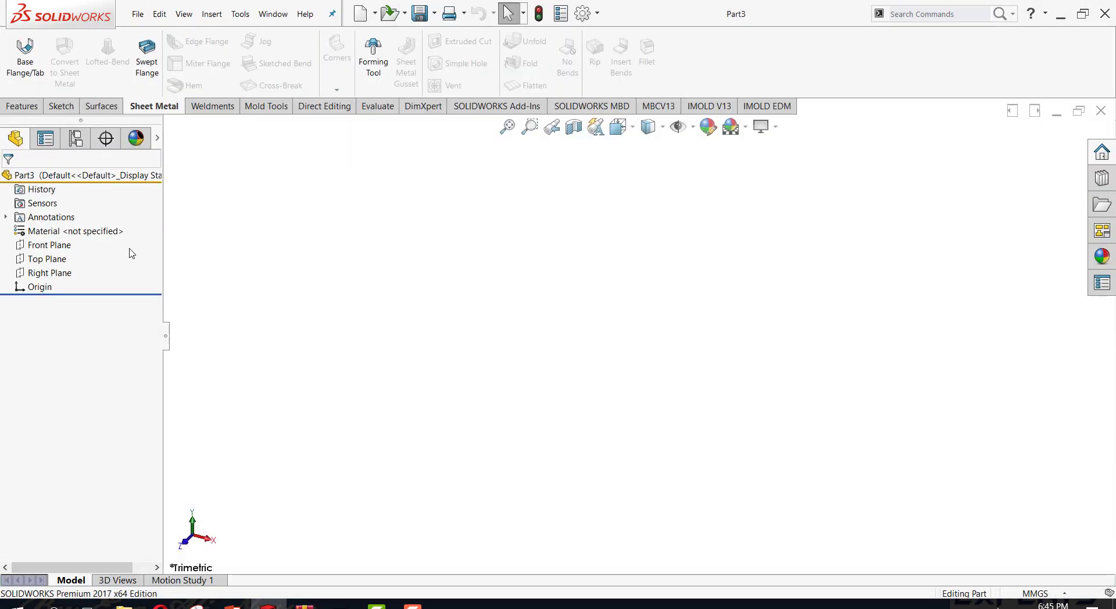
{"action": "right_click", "coordinate": [49, 245]}
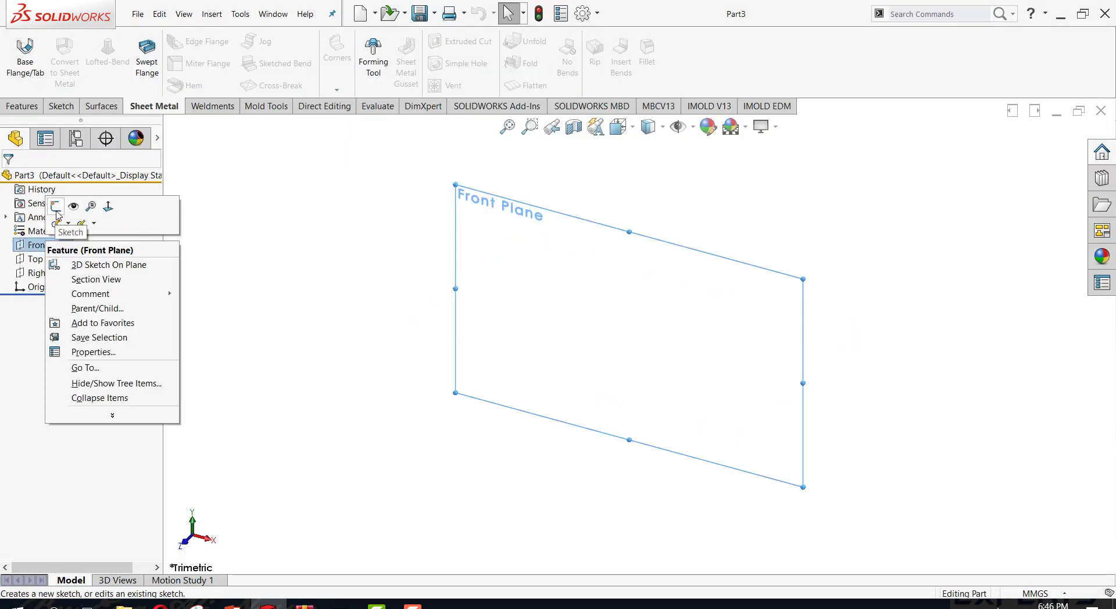
{"action": "left_click", "coordinate": [61, 206]}
- Draw a Z-shaped open profile of three connected lines, then lengthen the bottom line
{"action": "right_click_drag", "start_coordinate": [633, 323], "coordinate": [703, 339]}
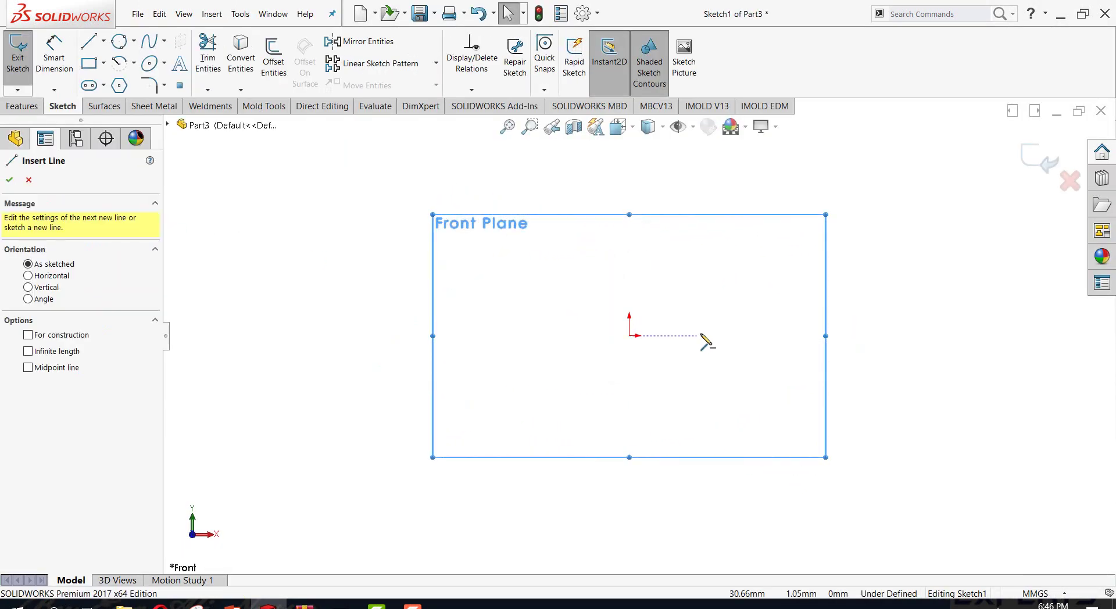
{"action": "left_click", "coordinate": [726, 336]}
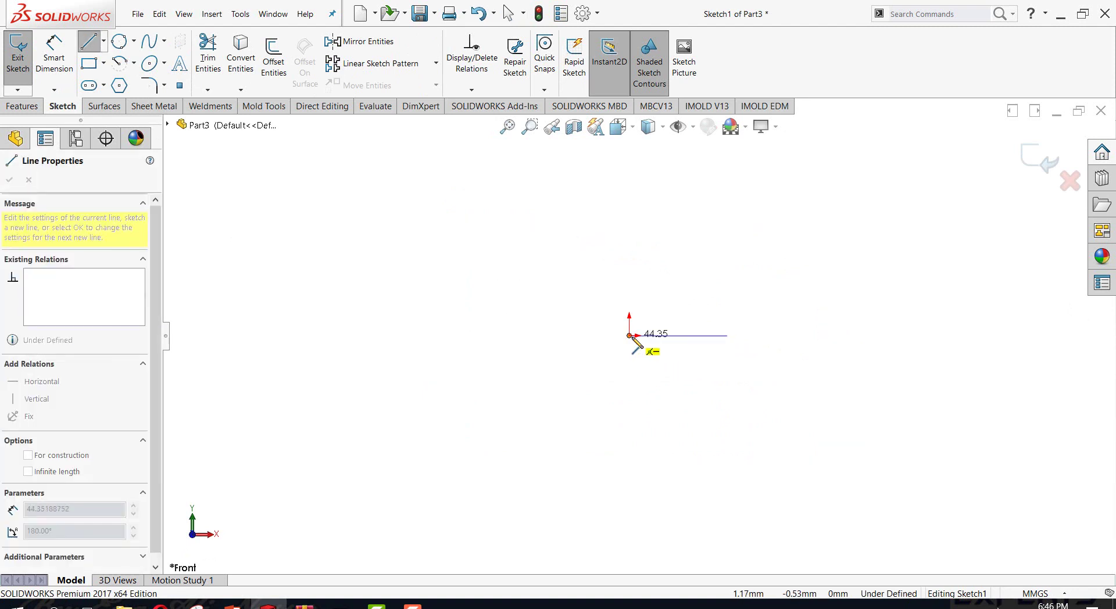
{"action": "left_click", "coordinate": [630, 336]}
{"action": "scroll", "coordinate": [631, 336], "scroll_direction": "up", "scroll_amount": 3}
{"action": "left_click", "coordinate": [633, 189]}
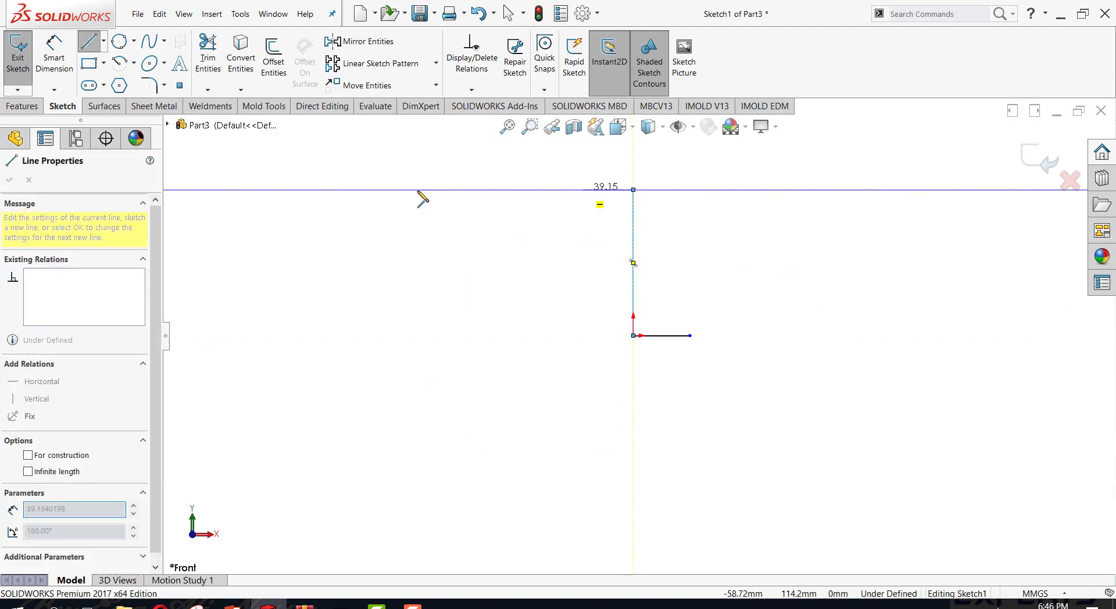
{"action": "left_click", "coordinate": [469, 190]}
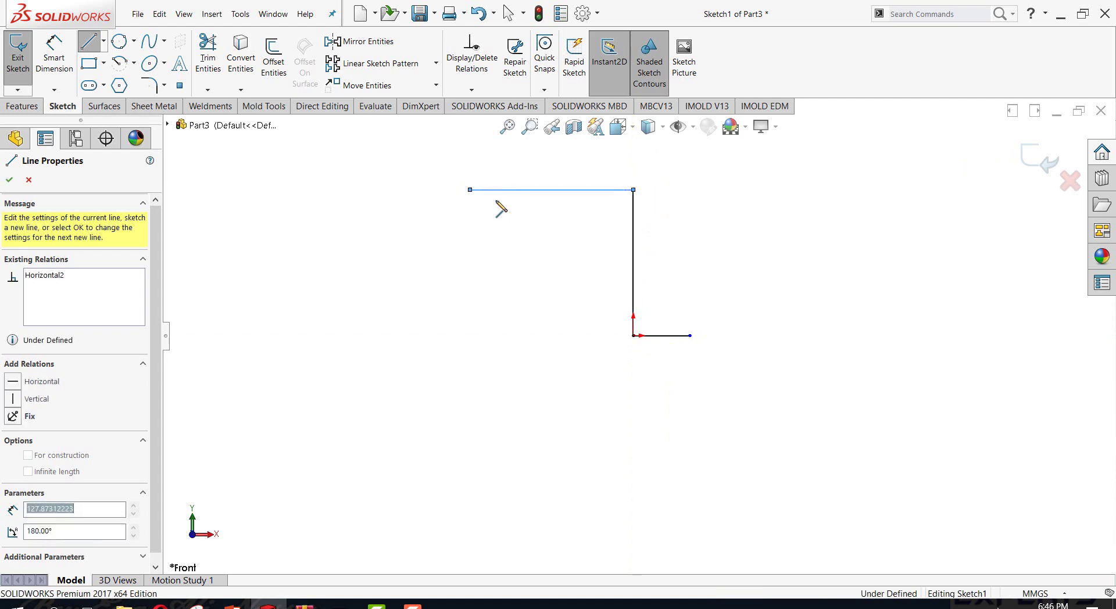
{"action": "right_click", "coordinate": [520, 213]}
{"action": "left_click", "coordinate": [563, 226]}
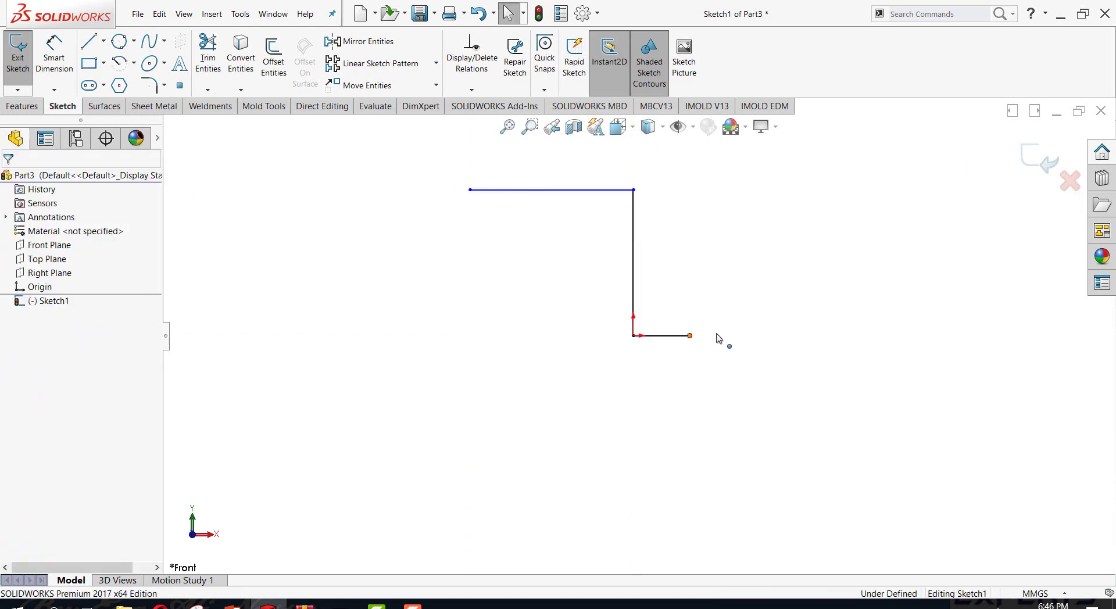
{"action": "left_click_drag", "start_coordinate": [690, 336], "coordinate": [773, 337]}
- Start a Base Flange/Tab feature from the Z sketch
{"action": "scroll", "coordinate": [634, 335], "scroll_direction": "up", "scroll_amount": 3}
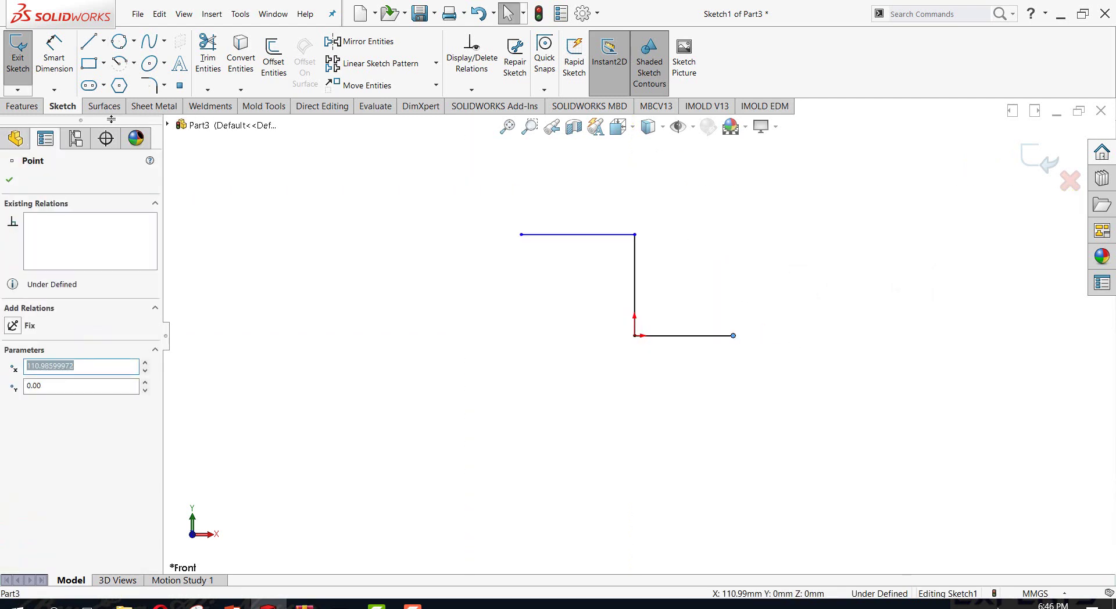
{"action": "left_click", "coordinate": [154, 106]}
{"action": "left_click", "coordinate": [25, 59]}
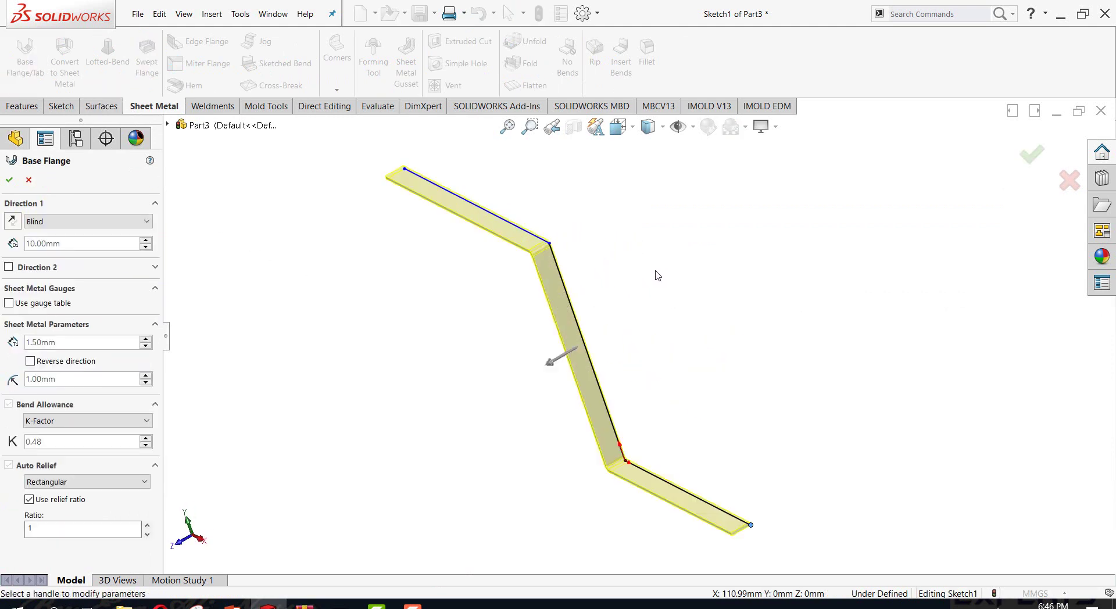
- Extrude the base flange Mid Plane to a 100.00 mm depth and accept it
{"action": "left_click", "coordinate": [142, 221]}
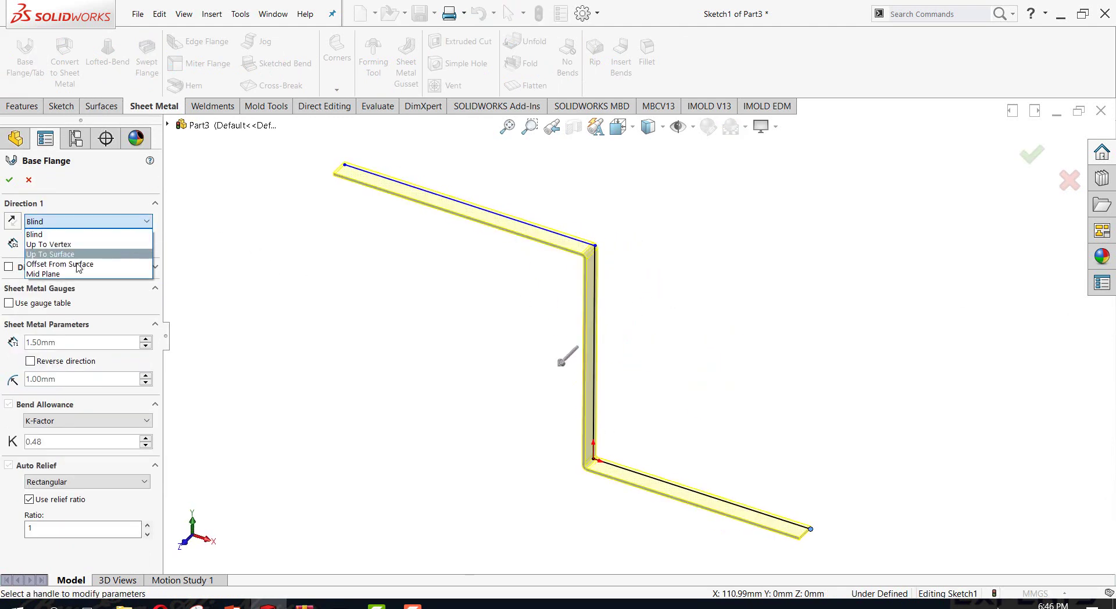
{"action": "left_click", "coordinate": [75, 273]}
{"action": "left_click", "coordinate": [146, 238]}
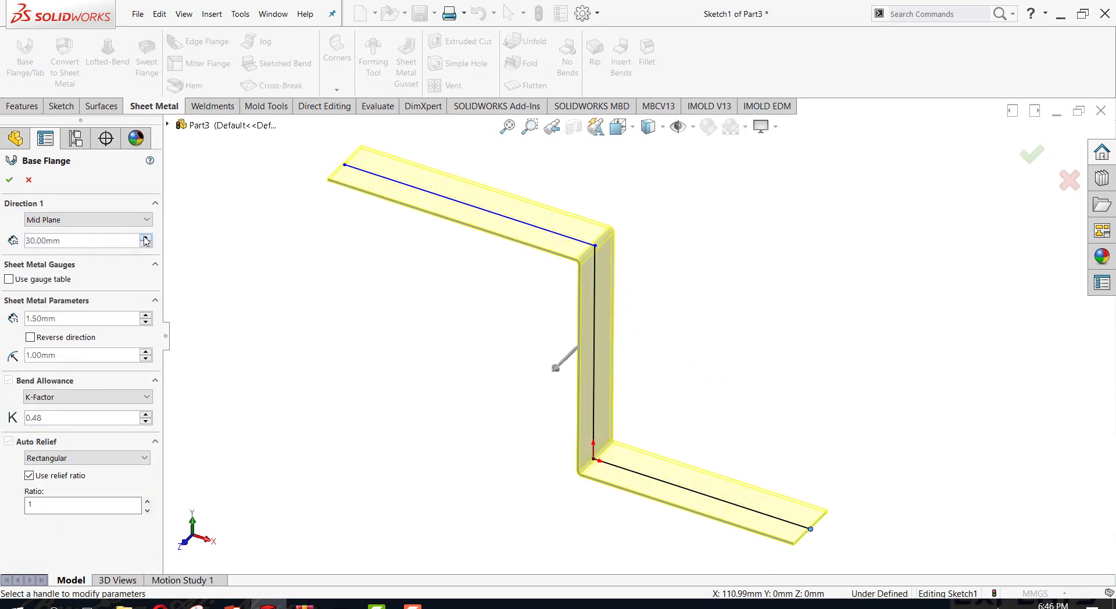
{"action": "left_click", "coordinate": [145, 237]}
{"action": "left_click", "coordinate": [145, 238]}
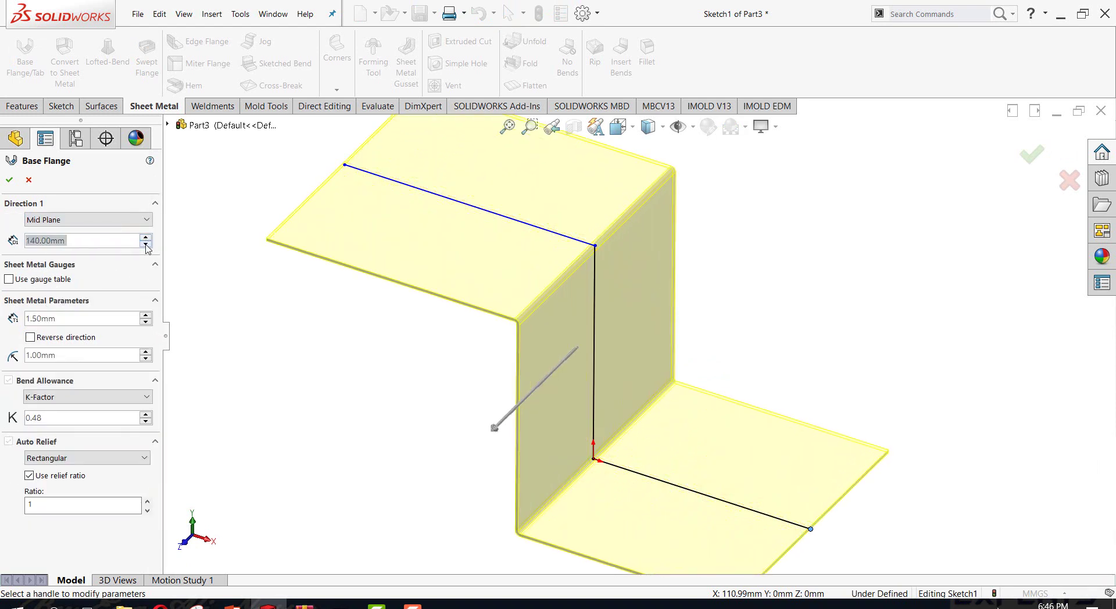
{"action": "left_click", "coordinate": [145, 245]}
{"action": "left_click", "coordinate": [145, 244]}
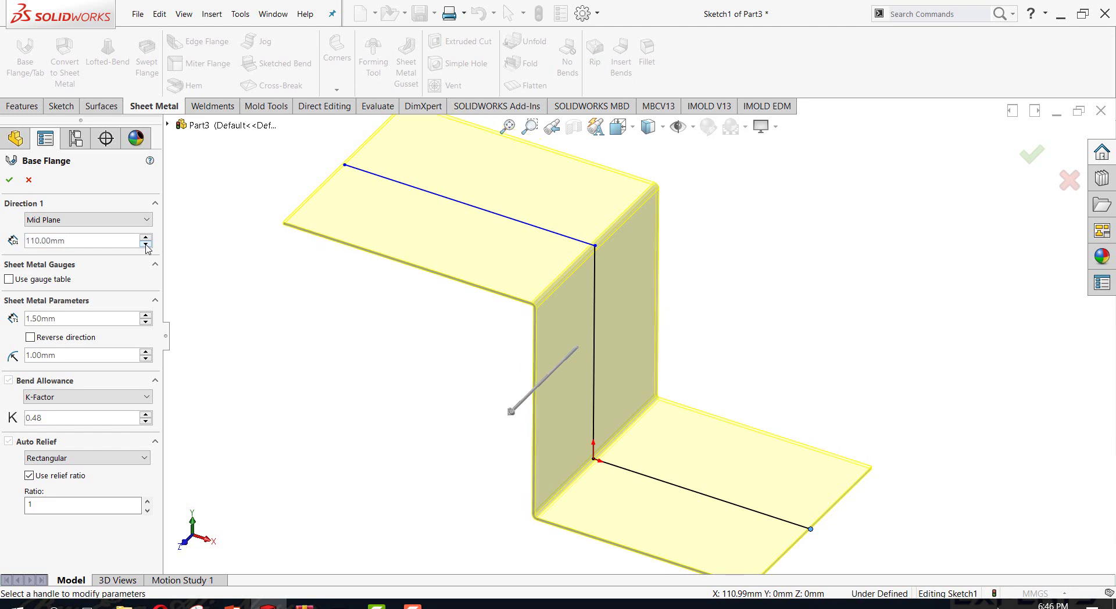
{"action": "left_click", "coordinate": [145, 245]}
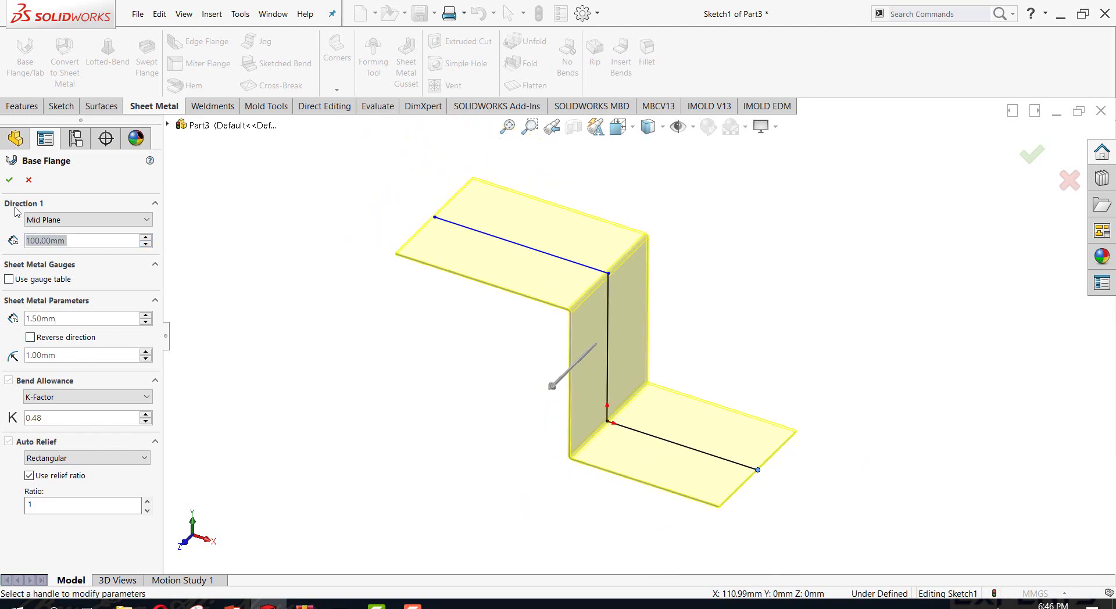
{"action": "left_click", "coordinate": [9, 180]}
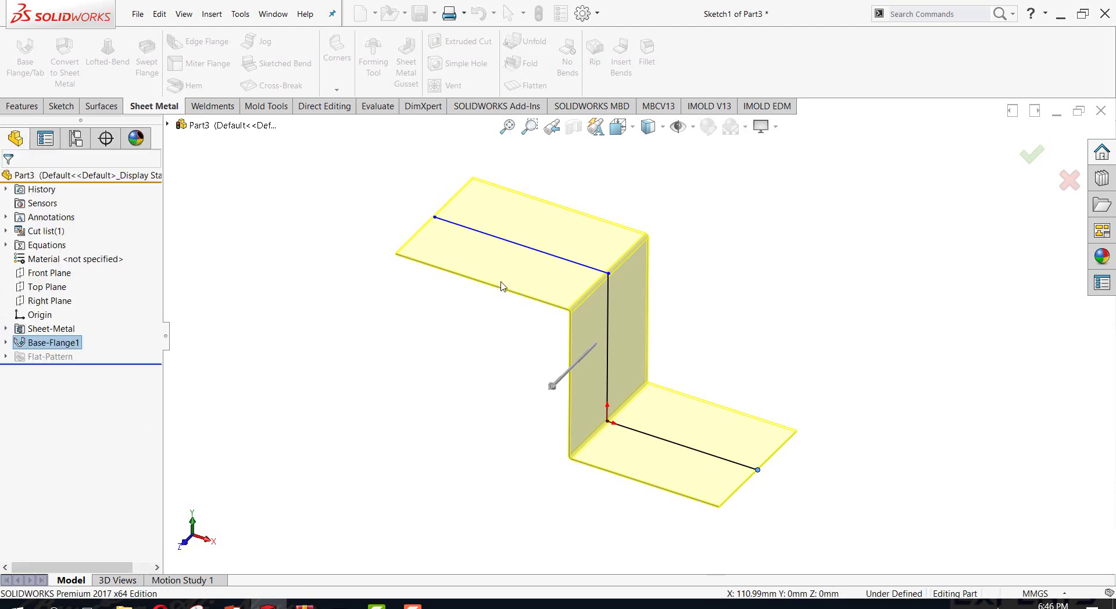
{"action": "scroll", "coordinate": [519, 303], "scroll_direction": "down", "scroll_amount": 3}
- Expand the cut list and inspect its single sheet-metal body
{"action": "right_click", "coordinate": [41, 272]}
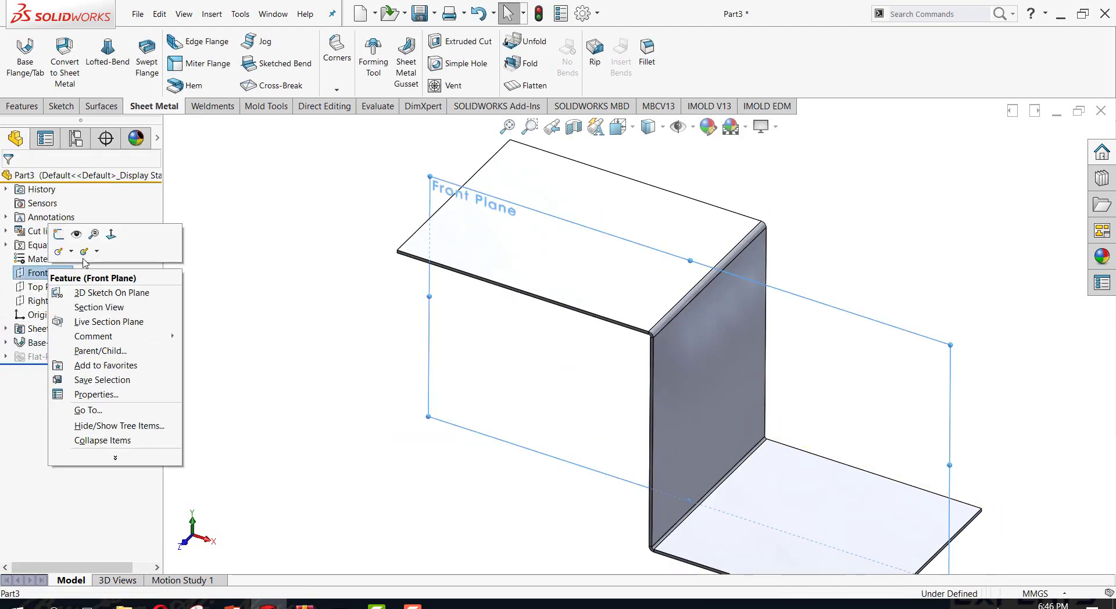
{"action": "left_click", "coordinate": [224, 312]}
{"action": "key", "text": "z"}
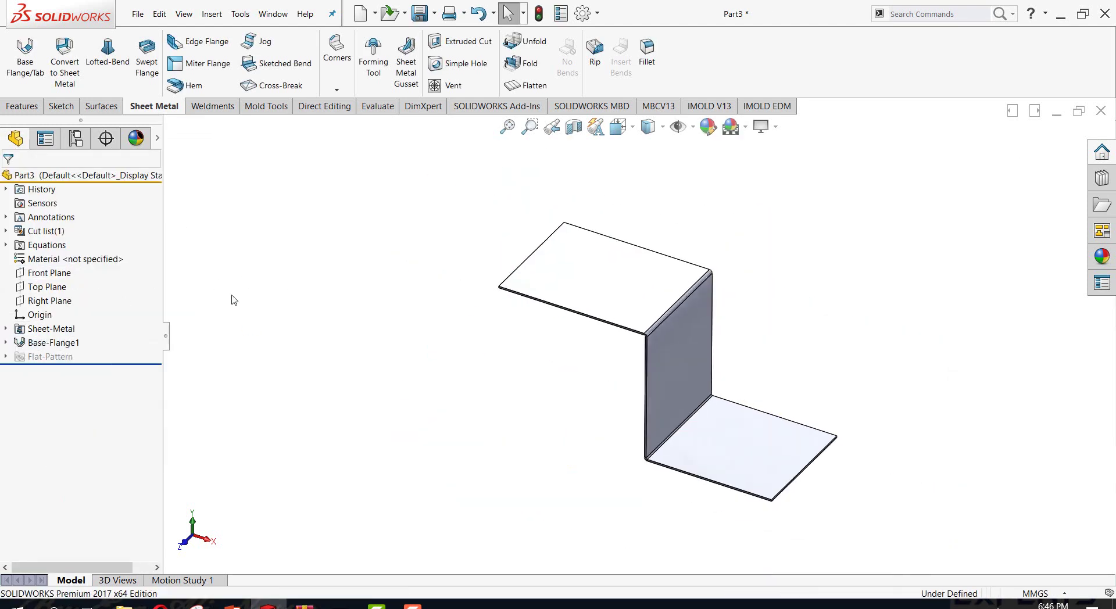
{"action": "left_click", "coordinate": [5, 231]}
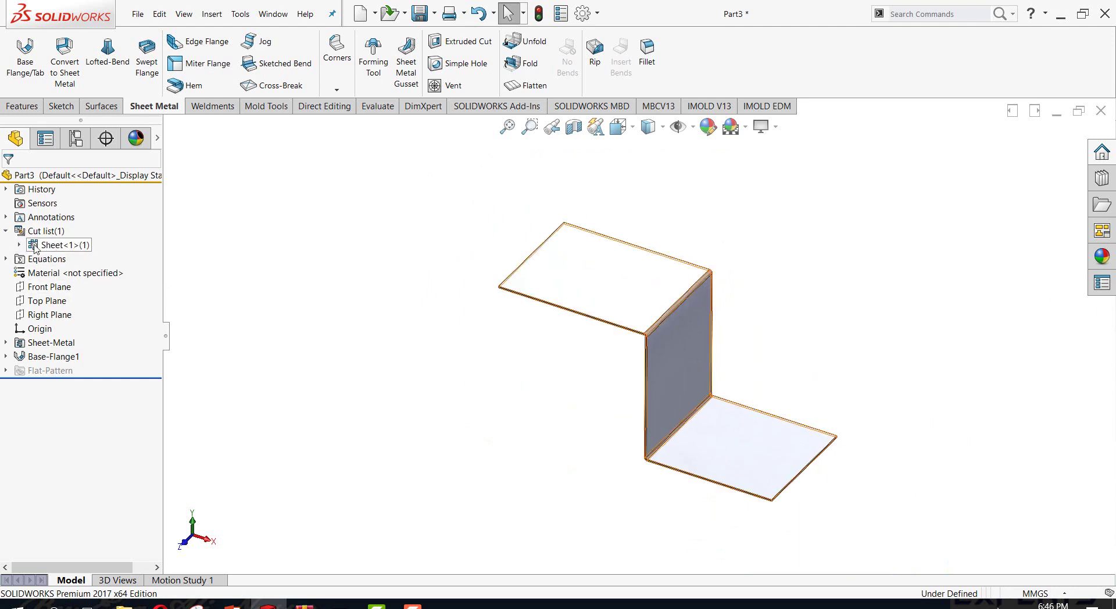
{"action": "left_click", "coordinate": [76, 245]}
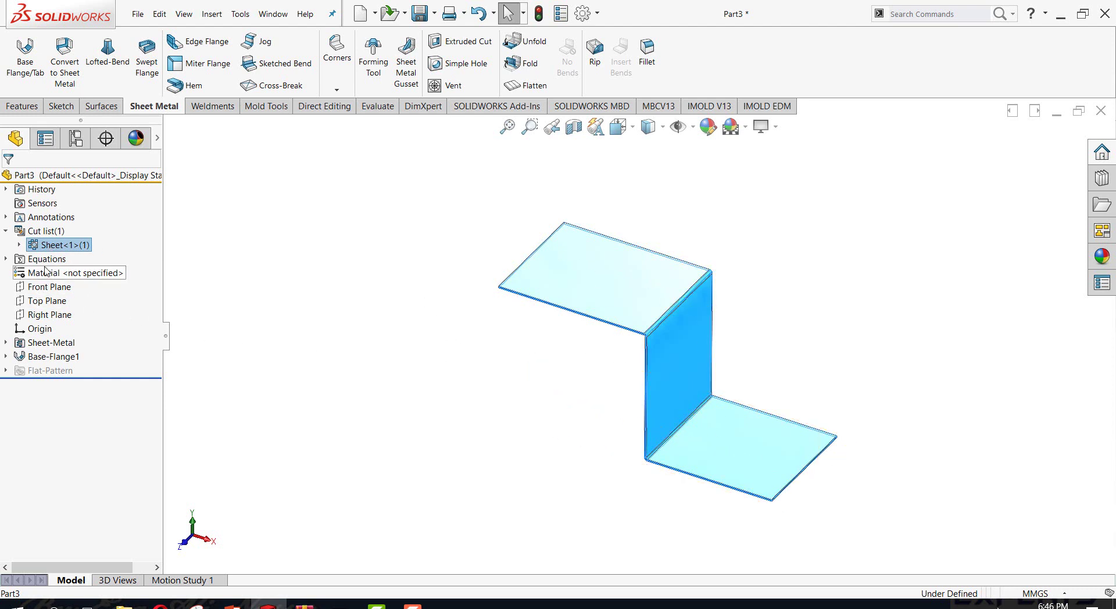
{"action": "left_click", "coordinate": [350, 332]}
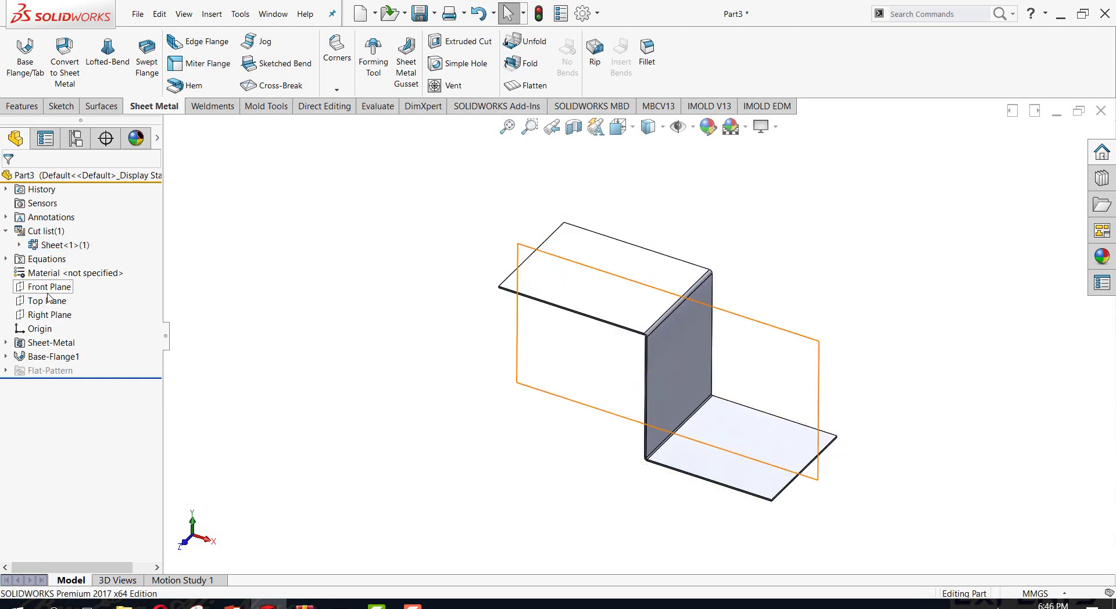
- Turn the view normal to the Front Plane and open a new sketch on it
{"action": "right_click", "coordinate": [51, 286]}
{"action": "left_click", "coordinate": [110, 258]}
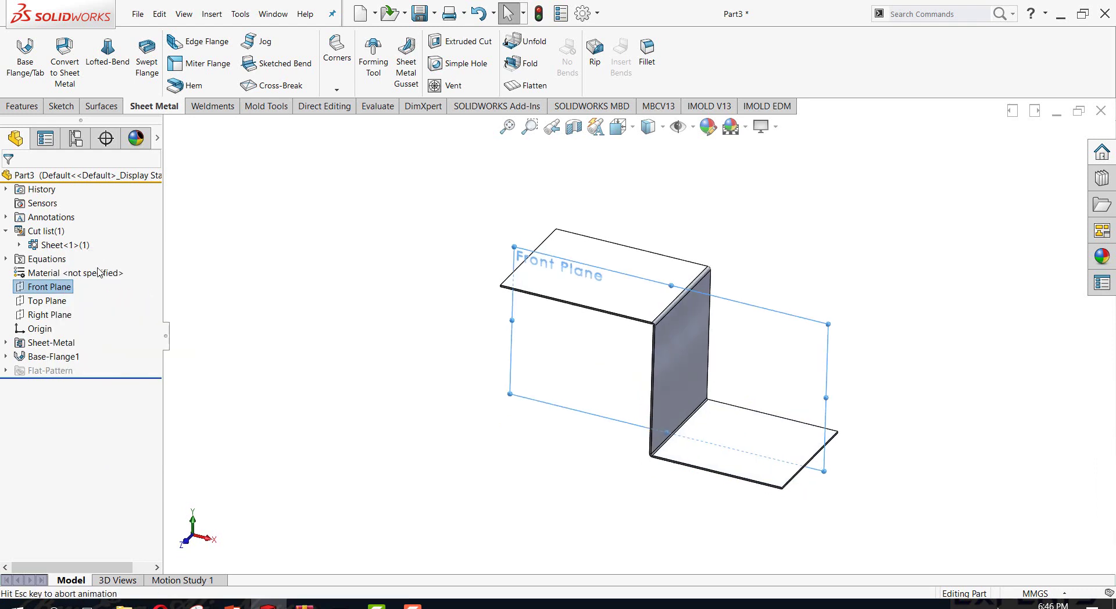
{"action": "right_click", "coordinate": [58, 286]}
{"action": "left_click", "coordinate": [66, 256]}
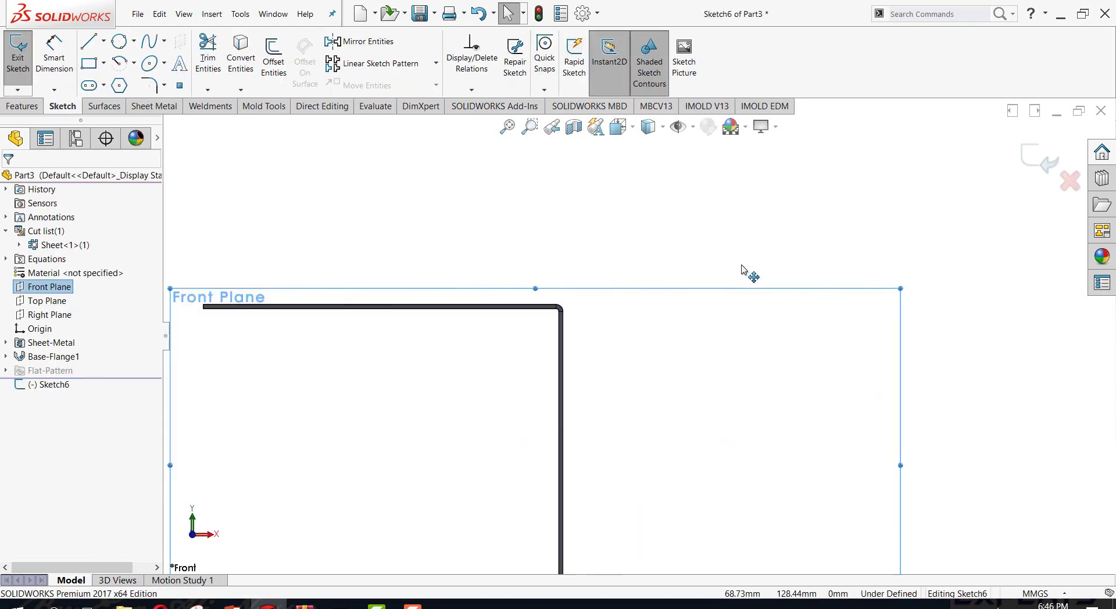
- Draw a smaller Z-shaped line chain inside the existing flange profile
{"action": "right_click_drag", "start_coordinate": [748, 274], "coordinate": [673, 235]}
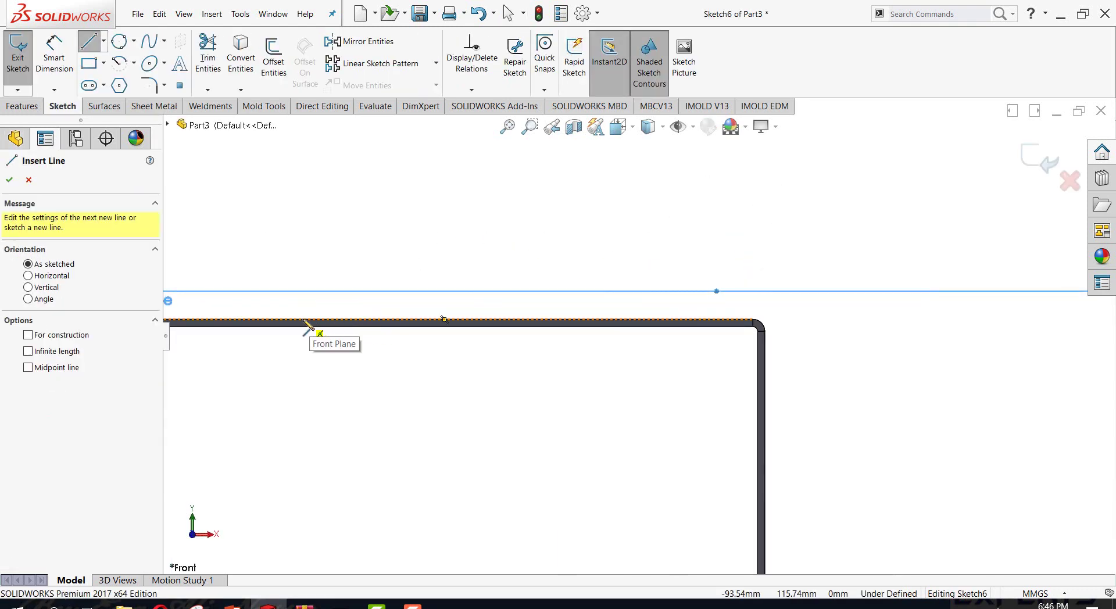
{"action": "left_click", "coordinate": [320, 216]}
{"action": "left_click", "coordinate": [301, 198]}
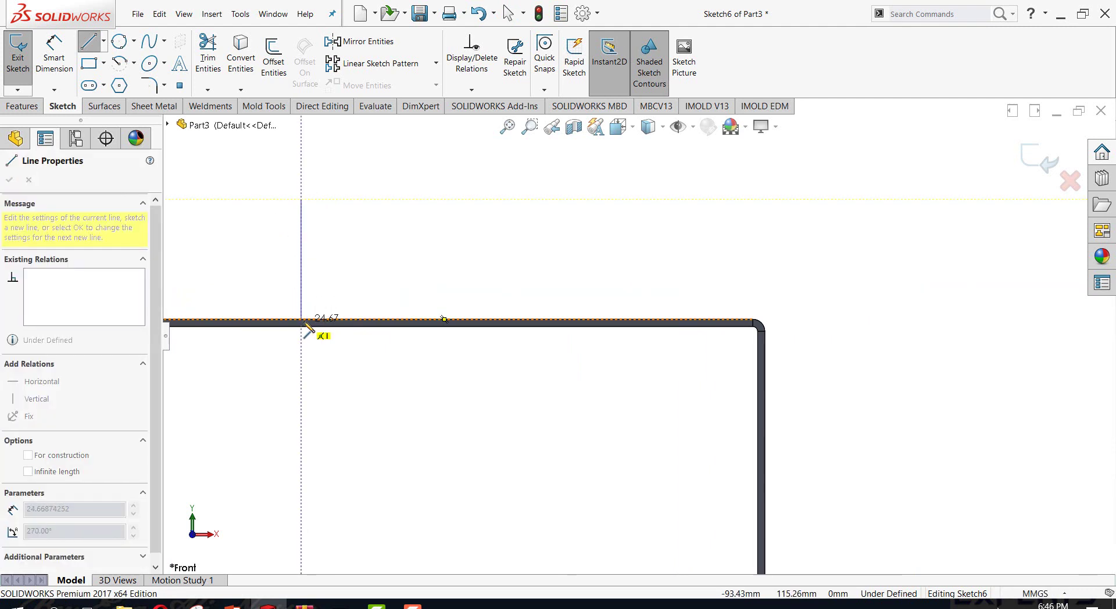
{"action": "left_click", "coordinate": [305, 323]}
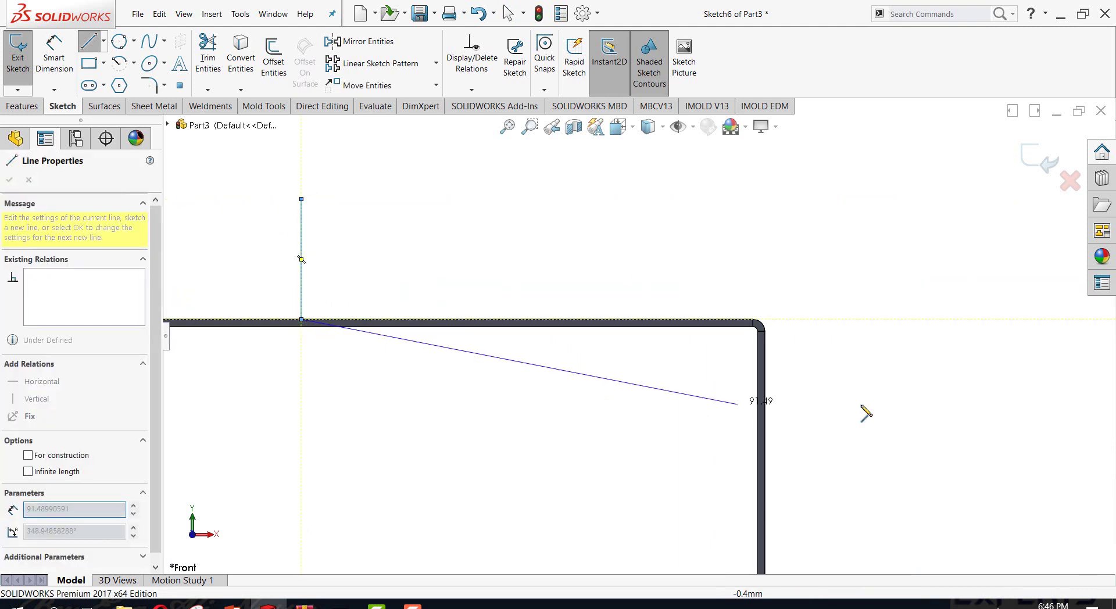
{"action": "left_click", "coordinate": [885, 320]}
{"action": "scroll", "coordinate": [604, 323], "scroll_direction": "up", "scroll_amount": 5}
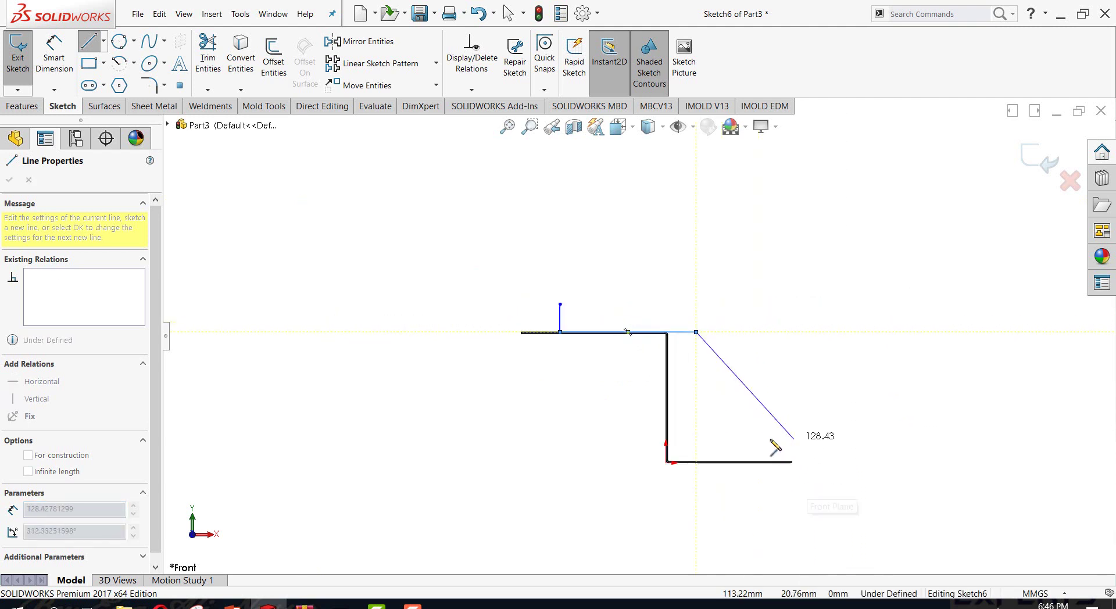
{"action": "scroll", "coordinate": [771, 442], "scroll_direction": "down", "scroll_amount": 5}
{"action": "left_click", "coordinate": [618, 354]}
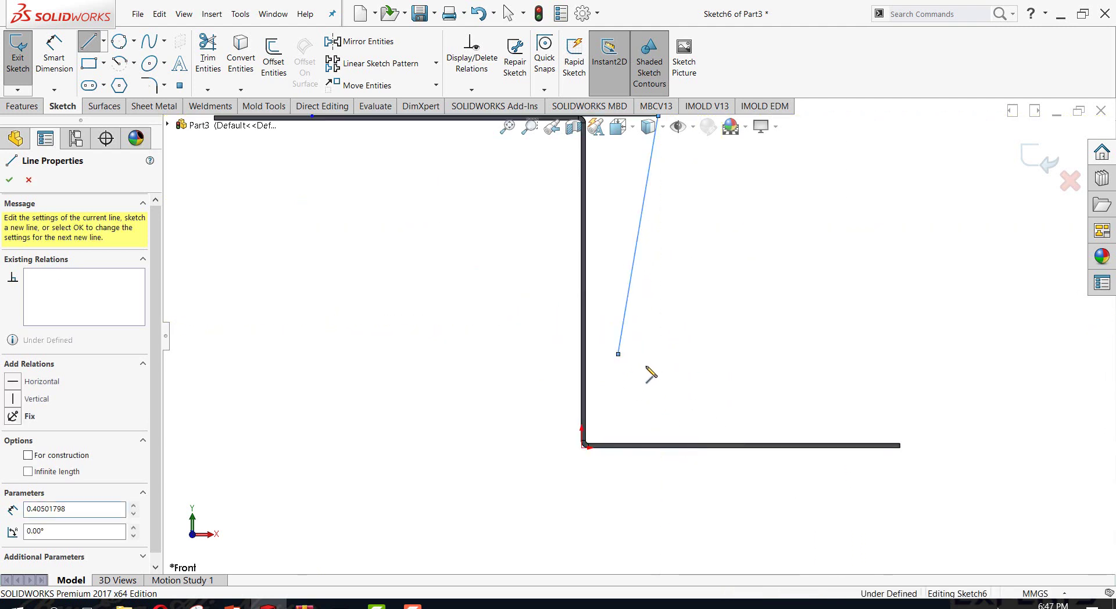
{"action": "right_click", "coordinate": [832, 347]}
{"action": "left_click", "coordinate": [896, 385]}
{"action": "key", "text": "Escape"}
{"action": "scroll", "coordinate": [648, 404], "scroll_direction": "up", "scroll_amount": 3}
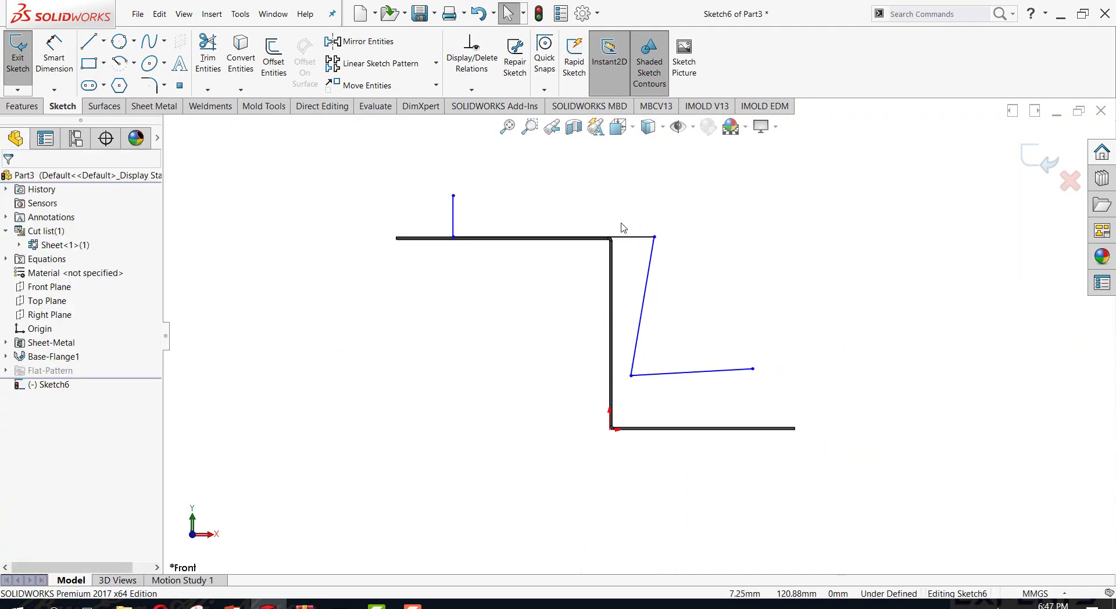
{"action": "scroll", "coordinate": [622, 227], "scroll_direction": "down", "scroll_amount": 5}
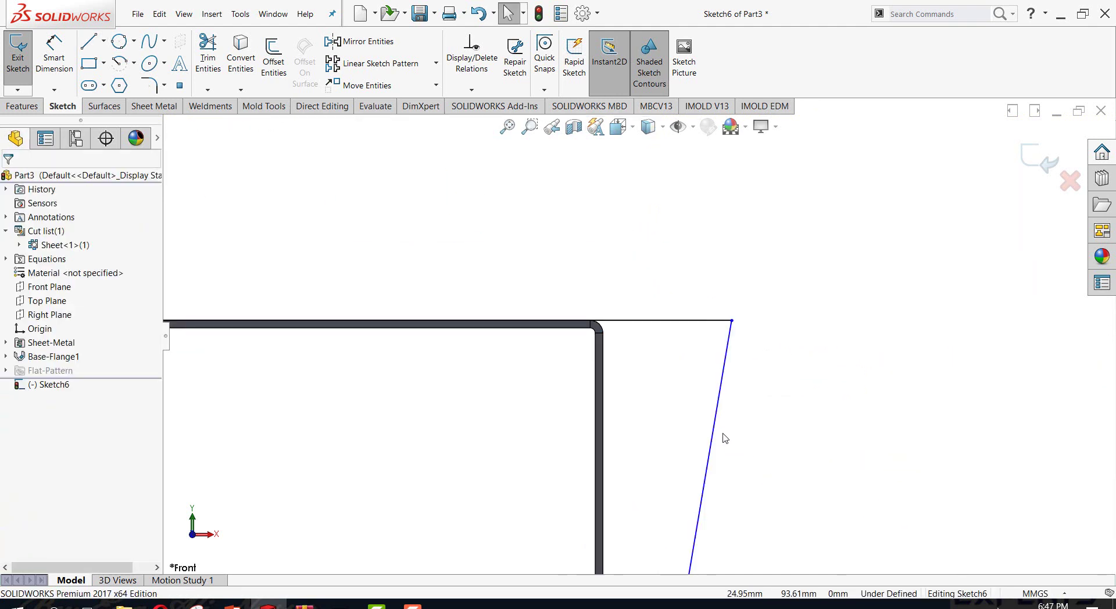
- Make the slanted middle line collinear with the vertical wall edge
{"action": "left_click", "coordinate": [705, 440]}
{"action": "scroll", "coordinate": [678, 459], "scroll_direction": "down", "scroll_amount": 3}
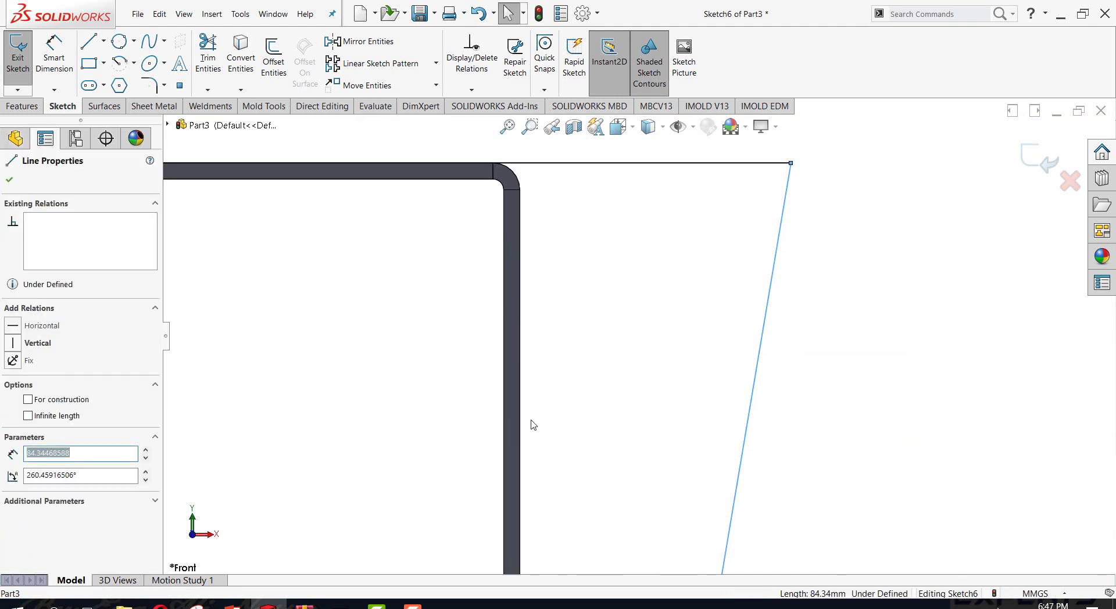
{"action": "left_click", "coordinate": [520, 425], "text": "ctrl"}
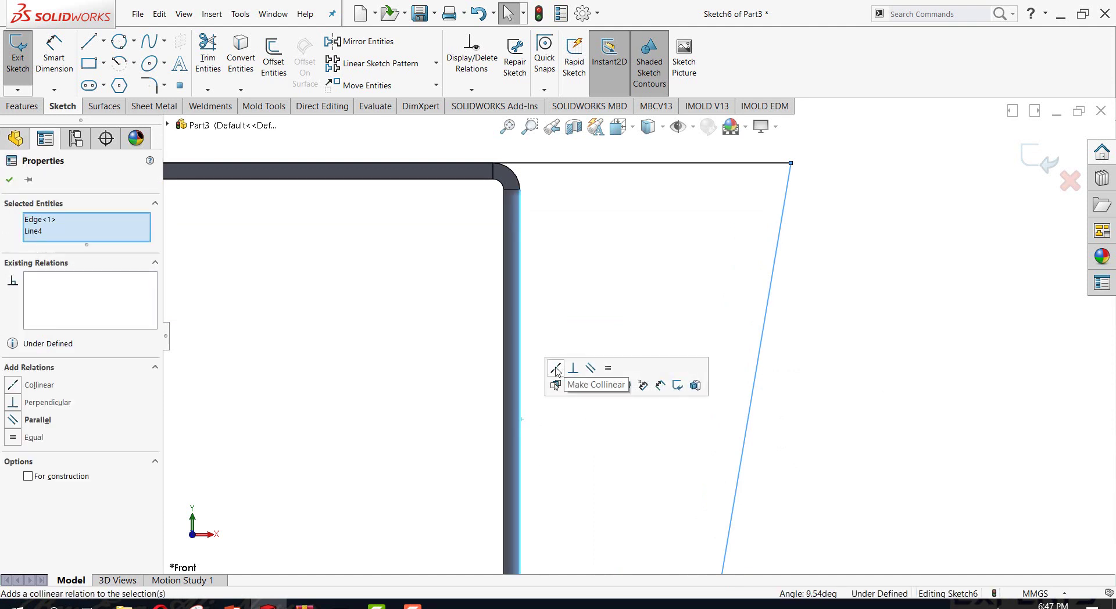
{"action": "left_click", "coordinate": [556, 368]}
{"action": "scroll", "coordinate": [639, 408], "scroll_direction": "up", "scroll_amount": 2}
{"action": "scroll", "coordinate": [697, 479], "scroll_direction": "up", "scroll_amount": 2}
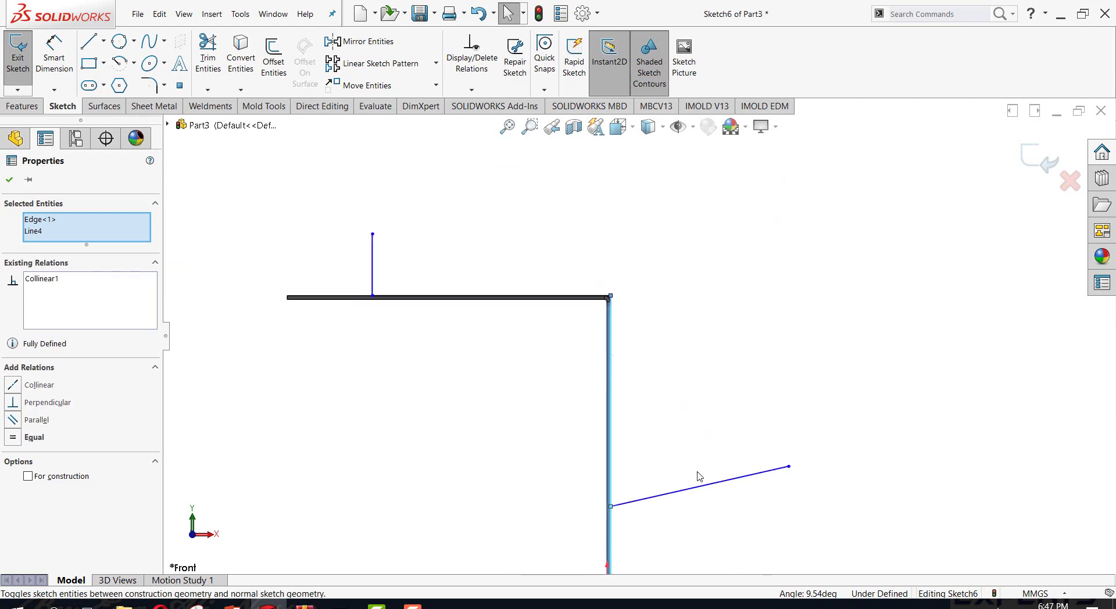
{"action": "scroll", "coordinate": [757, 489], "scroll_direction": "down", "scroll_amount": 1}
- Make the lower sketch line horizontal and preview a base flange from the sketch
{"action": "left_click", "coordinate": [731, 483]}
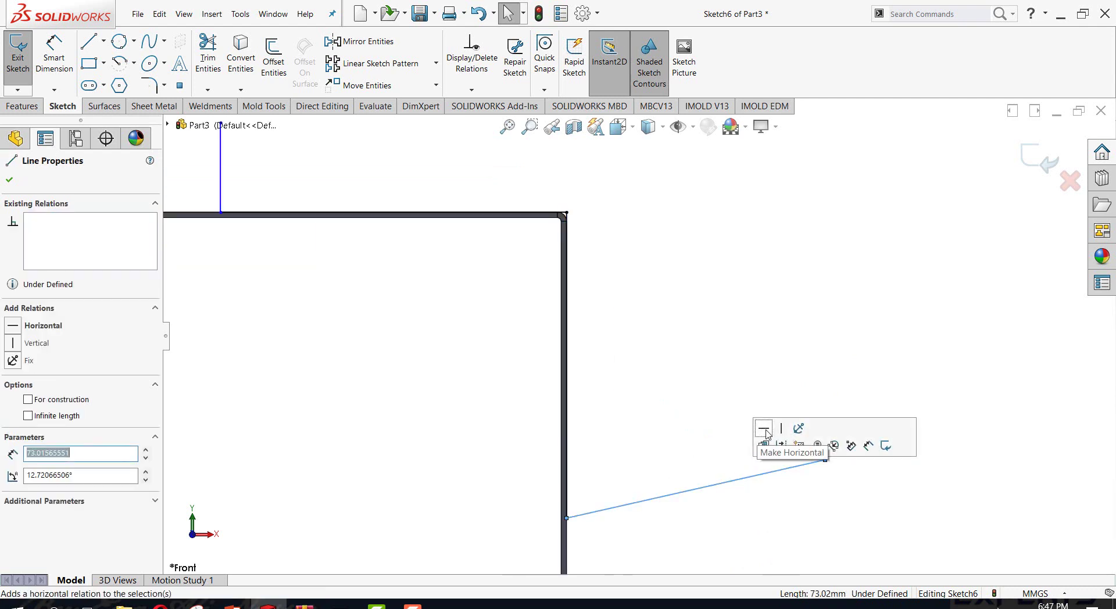
{"action": "left_click", "coordinate": [770, 430]}
{"action": "scroll", "coordinate": [709, 476], "scroll_direction": "up", "scroll_amount": 4}
{"action": "scroll", "coordinate": [677, 378], "scroll_direction": "down", "scroll_amount": 1}
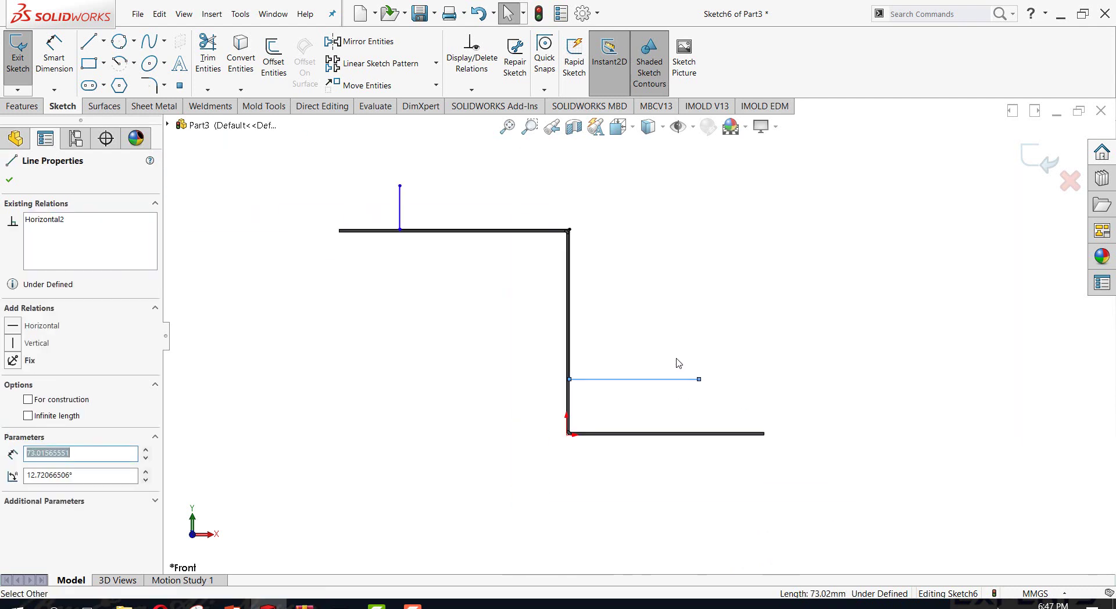
{"action": "key", "text": "Escape"}
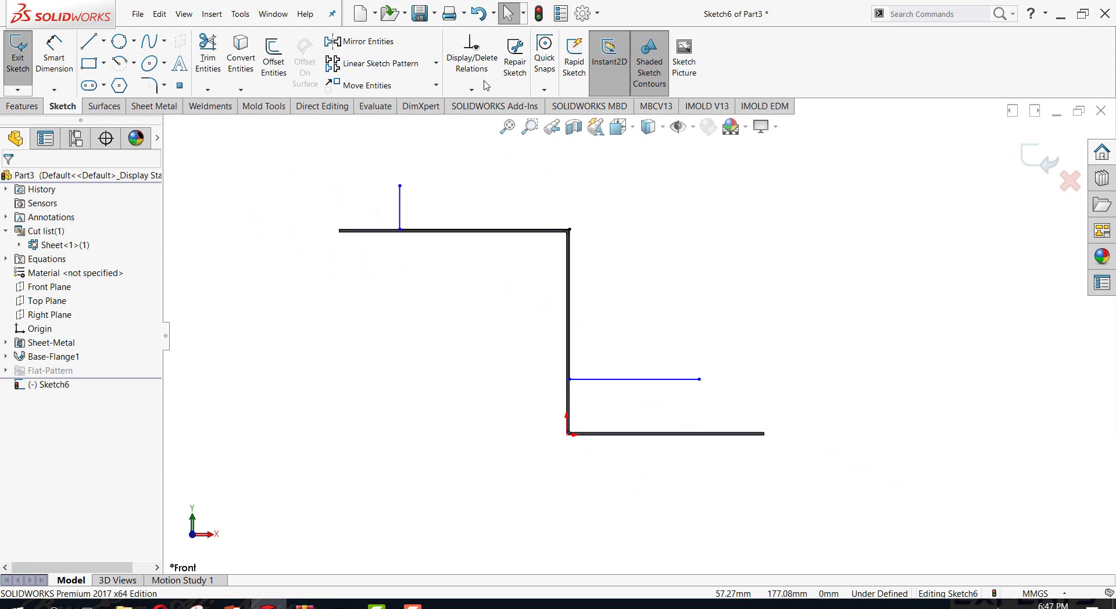
{"action": "left_click", "coordinate": [154, 105]}
{"action": "left_click", "coordinate": [25, 58]}
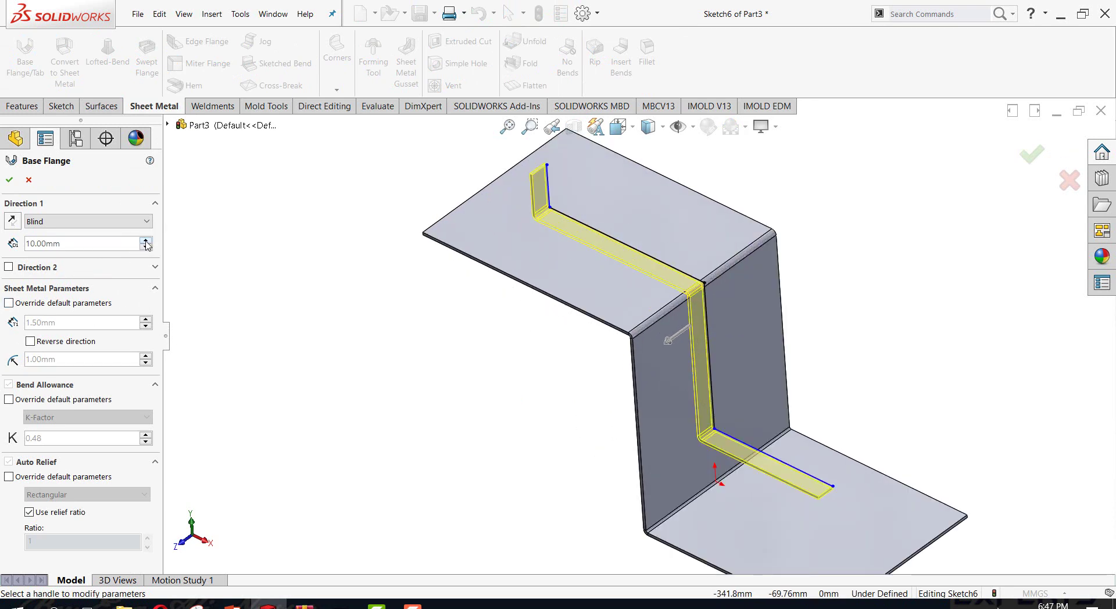
- Set the second flange to Mid Plane, 50 mm deep, with the thickness direction reversed
{"action": "left_click", "coordinate": [132, 226]}
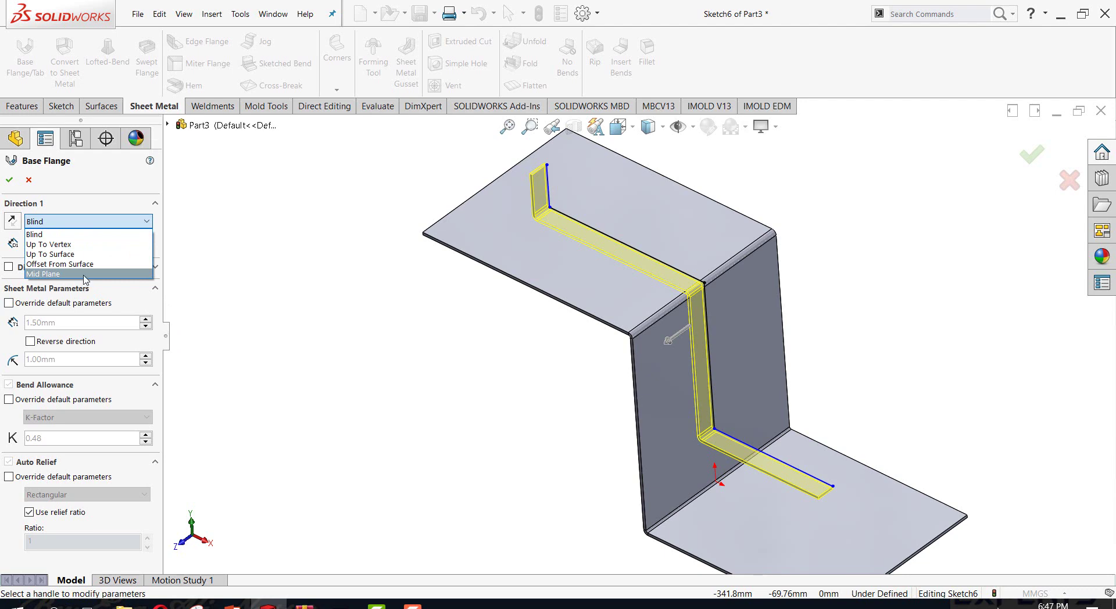
{"action": "left_click", "coordinate": [86, 274]}
{"action": "left_click", "coordinate": [146, 238]}
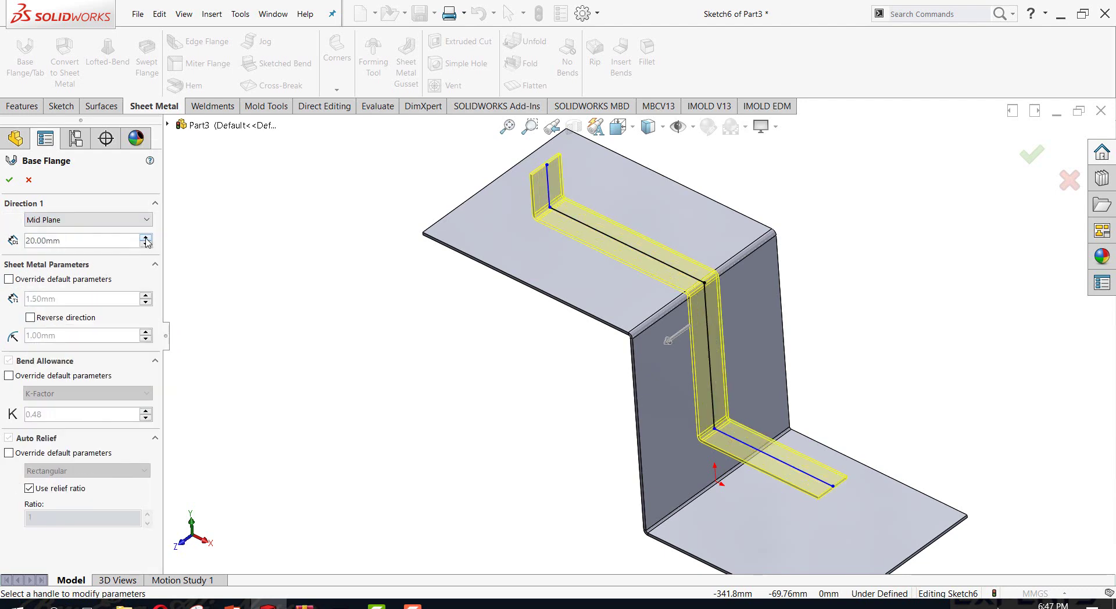
{"action": "left_click", "coordinate": [146, 238]}
{"action": "left_click", "coordinate": [146, 238]}
{"action": "left_click", "coordinate": [146, 238]}
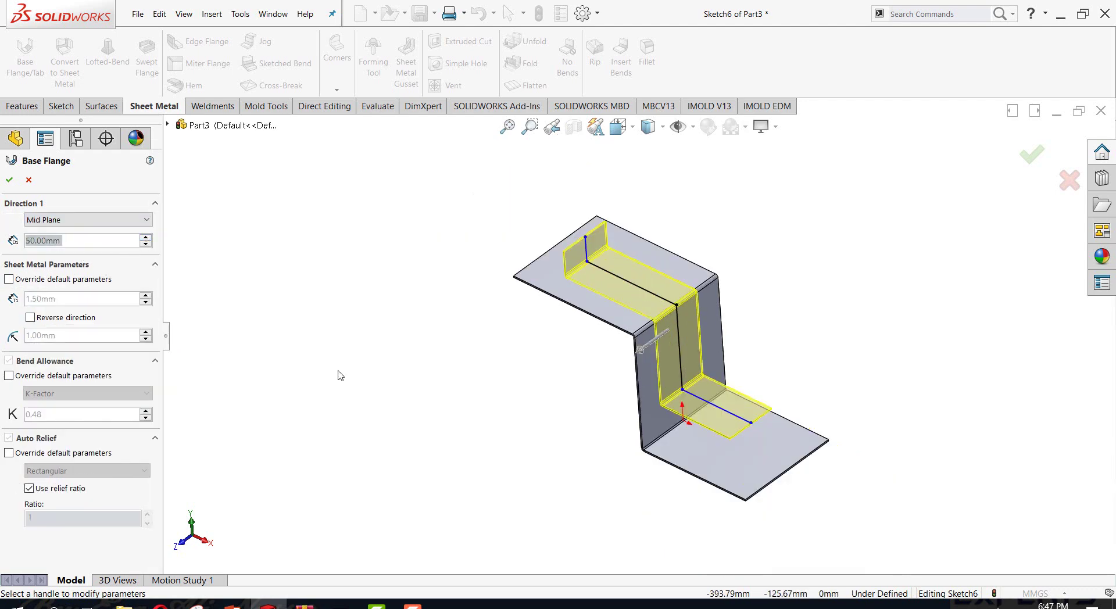
{"action": "mouse_move", "coordinate": [339, 376]}
{"action": "middle_mouse_down"}
{"action": "mouse_move", "coordinate": [428, 279]}
{"action": "mouse_move", "coordinate": [459, 354]}
{"action": "mouse_move", "coordinate": [343, 278]}
{"action": "mouse_move", "coordinate": [428, 350]}
{"action": "mouse_move", "coordinate": [665, 323]}
{"action": "middle_mouse_up"}
{"action": "scroll", "coordinate": [665, 323], "scroll_direction": "down", "scroll_amount": 5}
{"action": "scroll", "coordinate": [648, 323], "scroll_direction": "down", "scroll_amount": 3}
{"action": "middle_click_drag", "start_coordinate": [604, 378], "coordinate": [603, 349]}
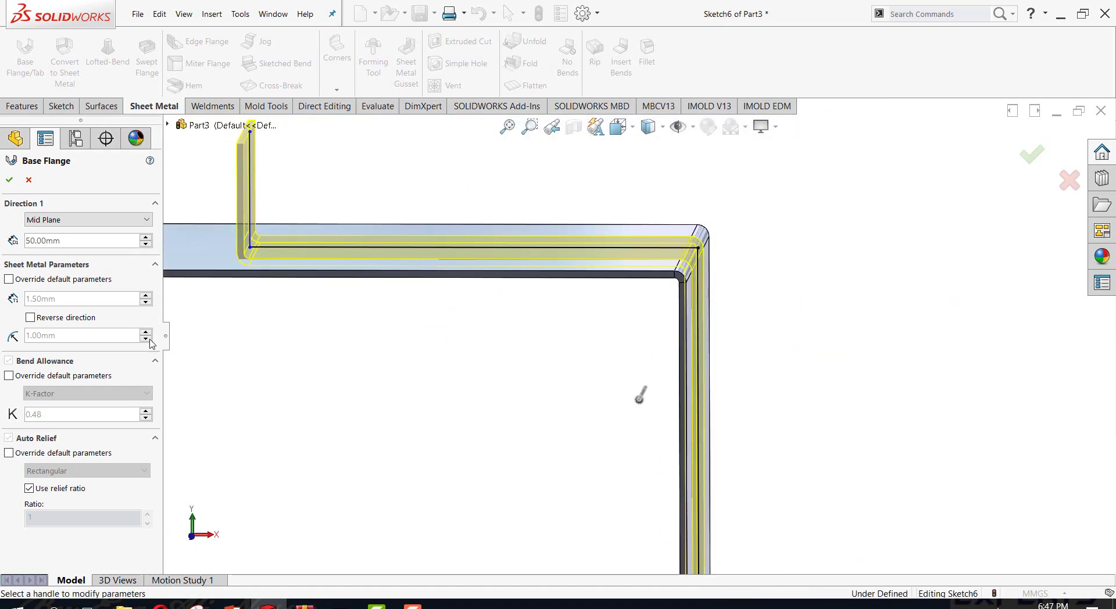
{"action": "left_click", "coordinate": [41, 322]}
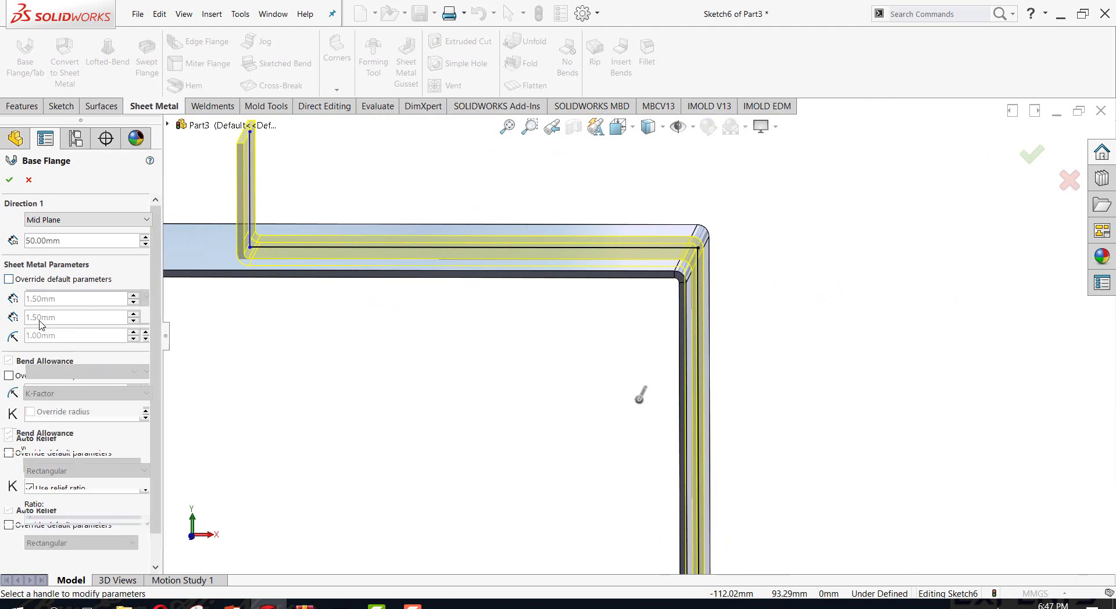
{"action": "scroll", "coordinate": [407, 348], "scroll_direction": "up", "scroll_amount": 3}
{"action": "scroll", "coordinate": [347, 295], "scroll_direction": "down", "scroll_amount": 1}
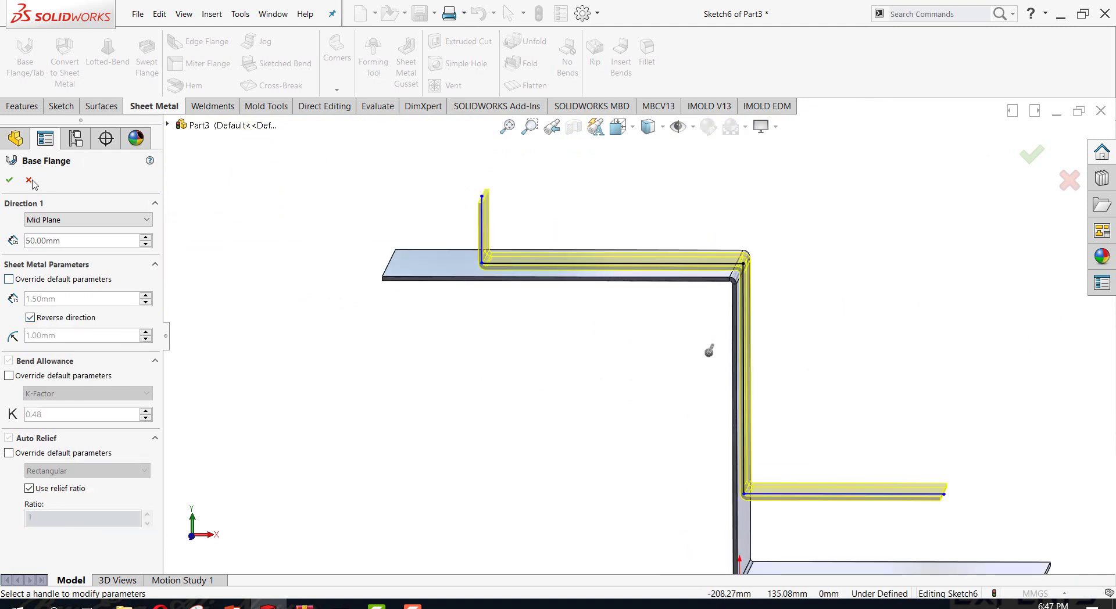
{"action": "key", "text": "Return"}
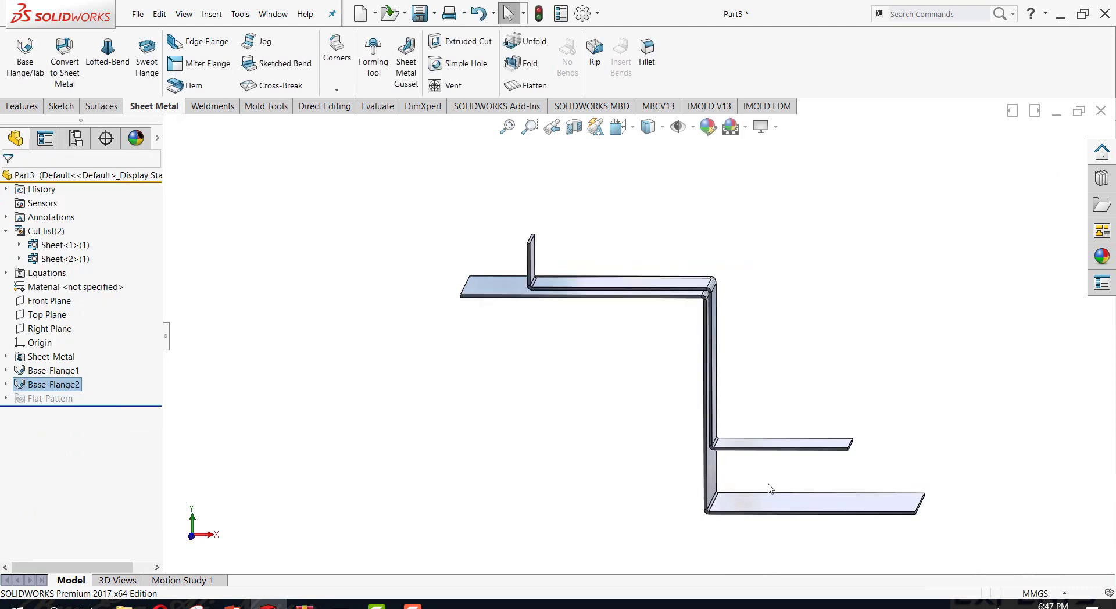
{"action": "key", "text": "f"}
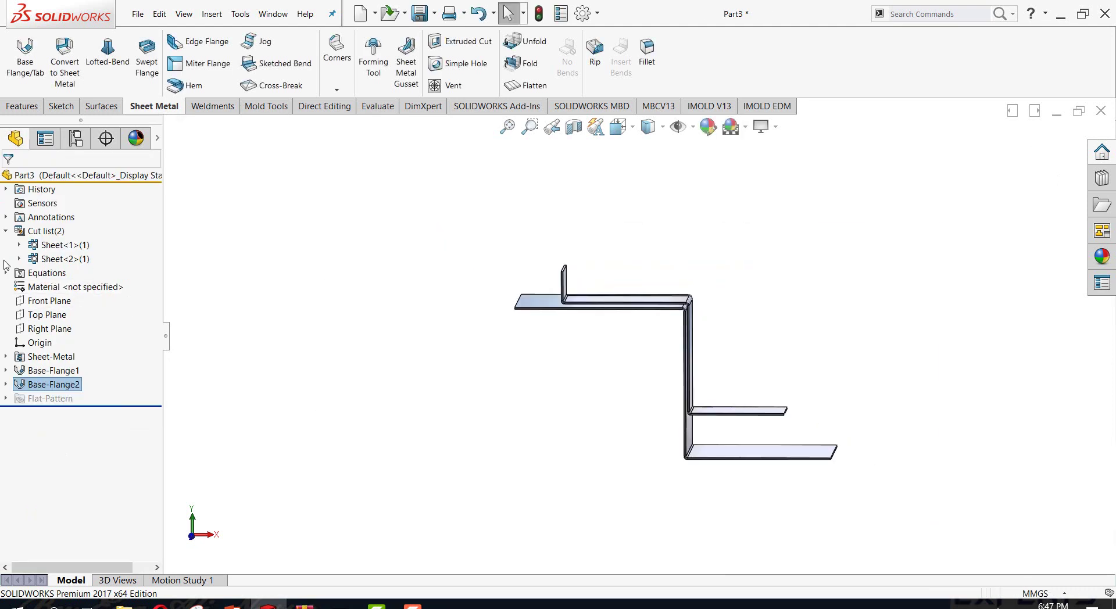
{"action": "middle_click_drag", "start_coordinate": [356, 368], "coordinate": [601, 333]}
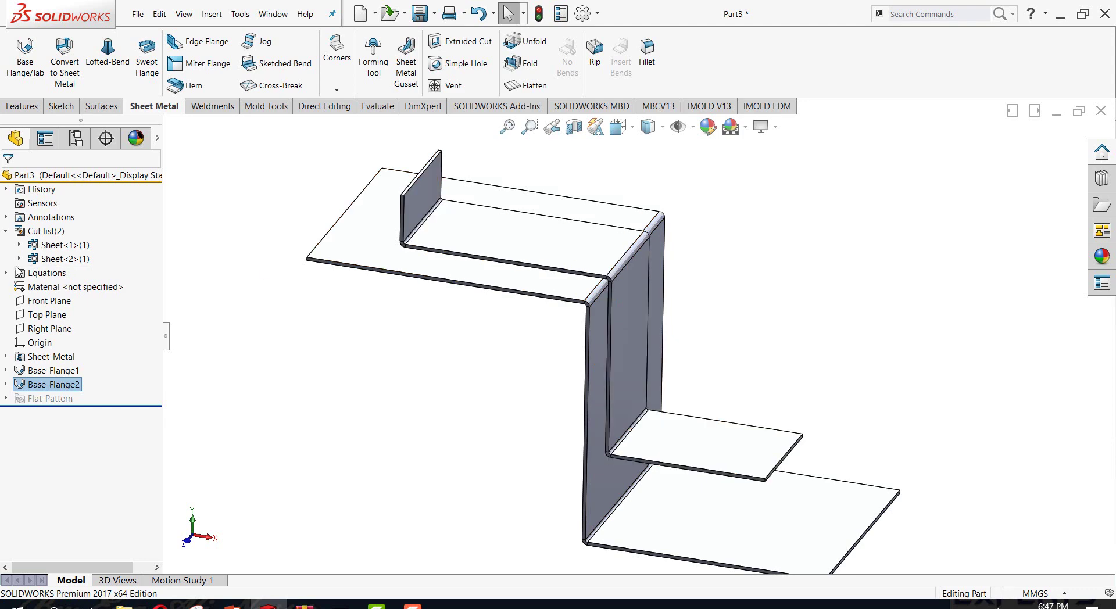
{"action": "left_click", "coordinate": [55, 245]}
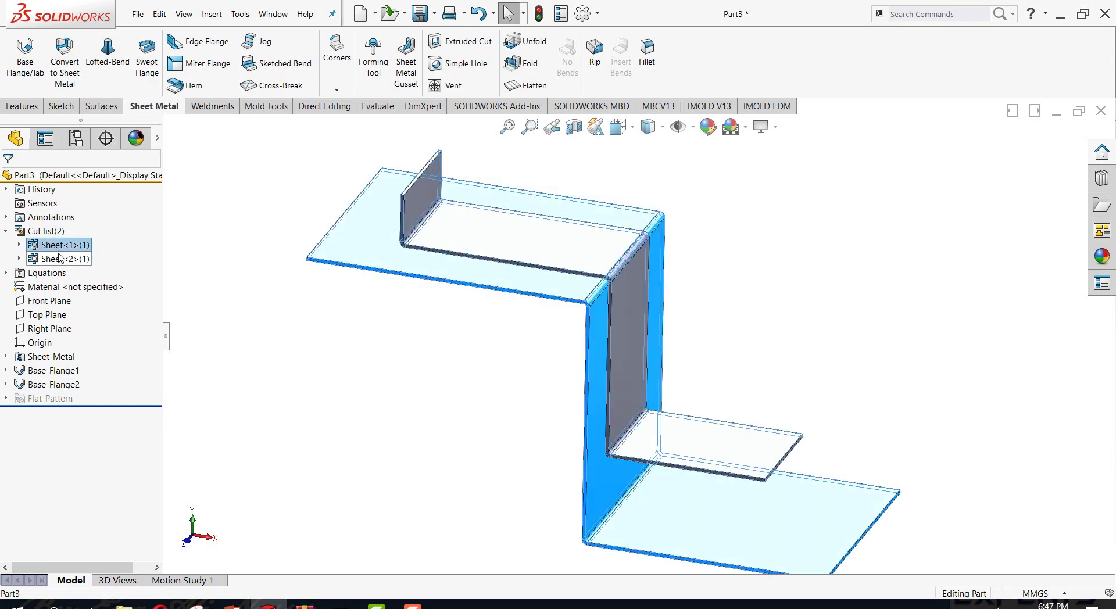
{"action": "left_click", "coordinate": [58, 259]}
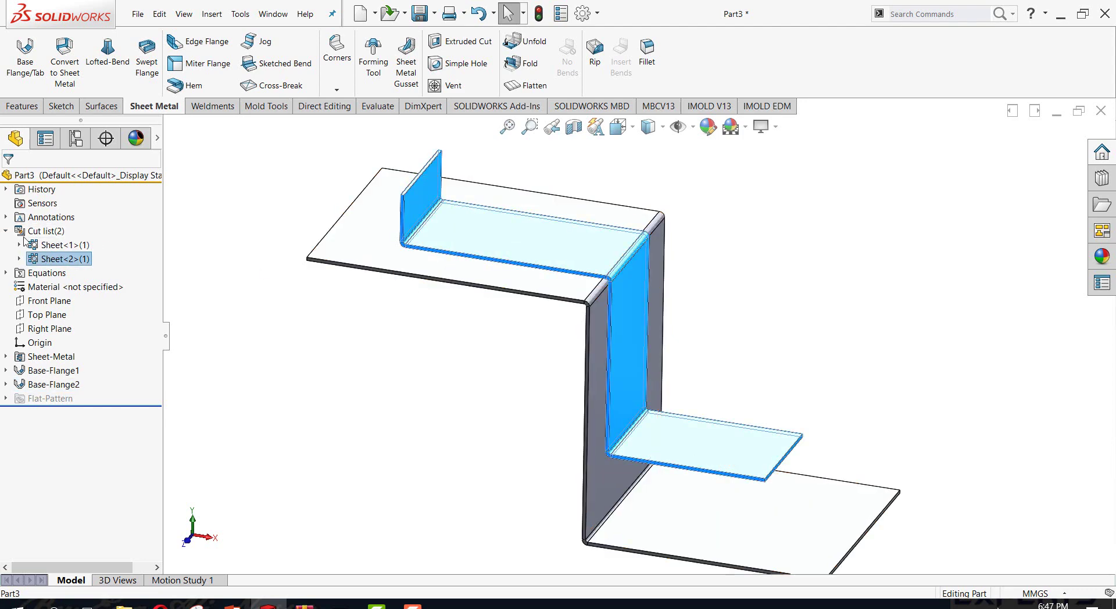
{"action": "left_click", "coordinate": [51, 248]}
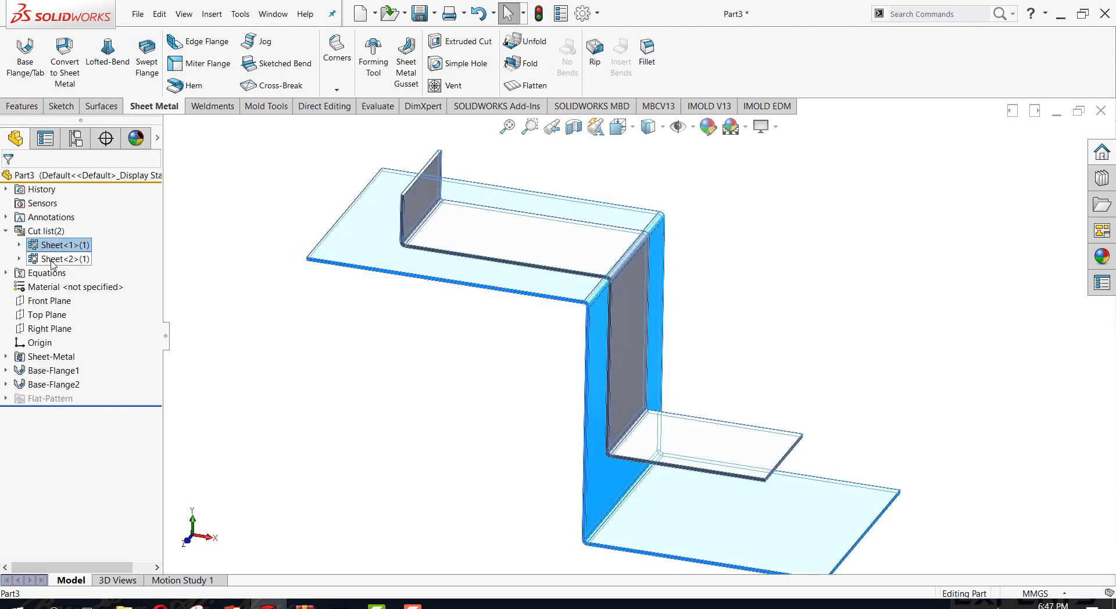
{"action": "left_click", "coordinate": [58, 258]}
{"action": "left_click", "coordinate": [57, 301]}
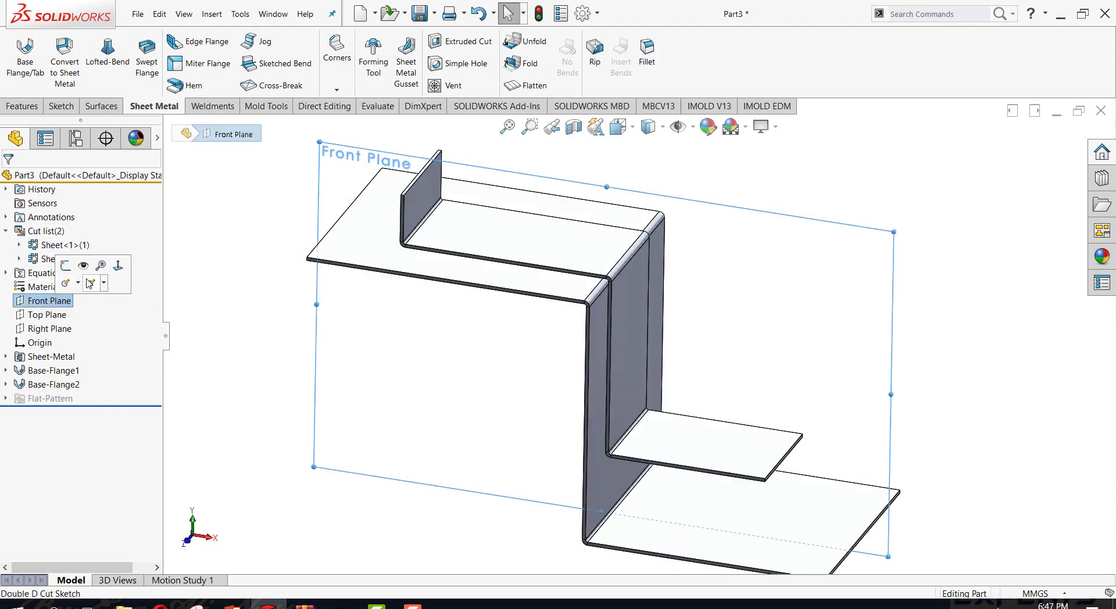
- Start a sketch on the Front Plane and view it normal to the plane
{"action": "left_click", "coordinate": [65, 267]}
{"action": "right_click", "coordinate": [57, 301]}
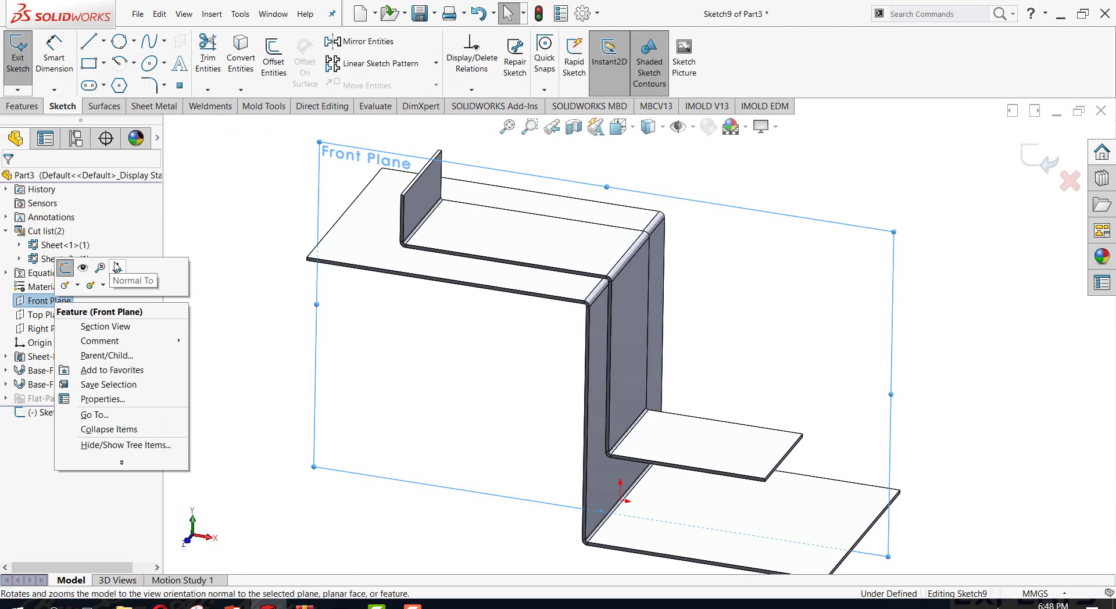
{"action": "left_click", "coordinate": [91, 286]}
{"action": "scroll", "coordinate": [856, 480], "scroll_direction": "up", "scroll_amount": 2}
{"action": "scroll", "coordinate": [789, 423], "scroll_direction": "down", "scroll_amount": 4}
{"action": "scroll", "coordinate": [826, 436], "scroll_direction": "down", "scroll_amount": 1}
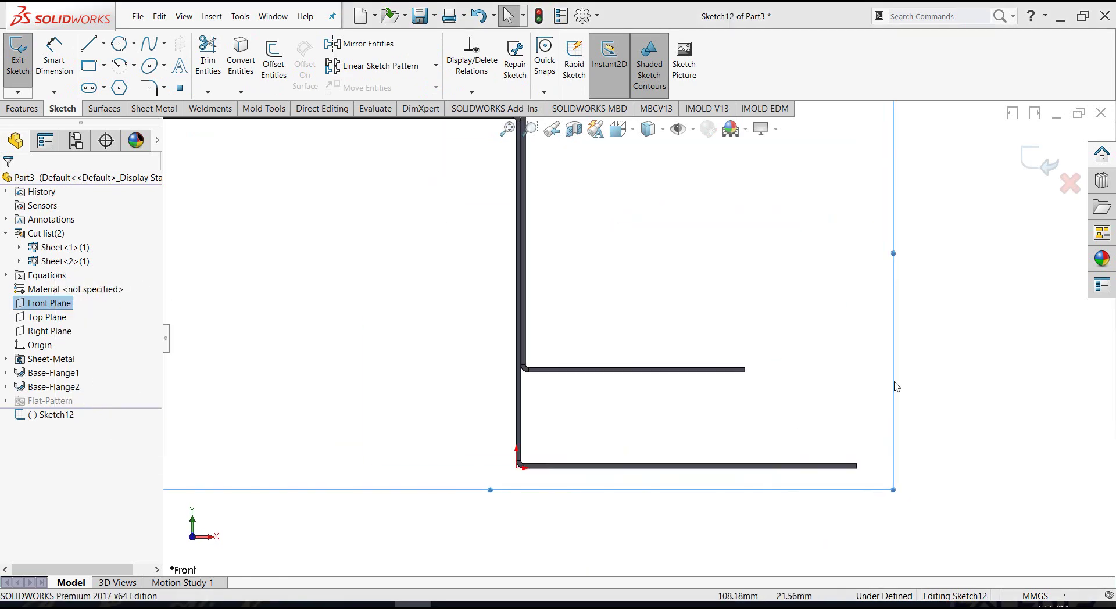
- Draw the first lines of the stepped profile along the middle flange, including a 40 mm segment
{"action": "right_click_drag", "start_coordinate": [861, 355], "coordinate": [657, 360]}
{"action": "scroll", "coordinate": [657, 364], "scroll_direction": "down", "scroll_amount": 2}
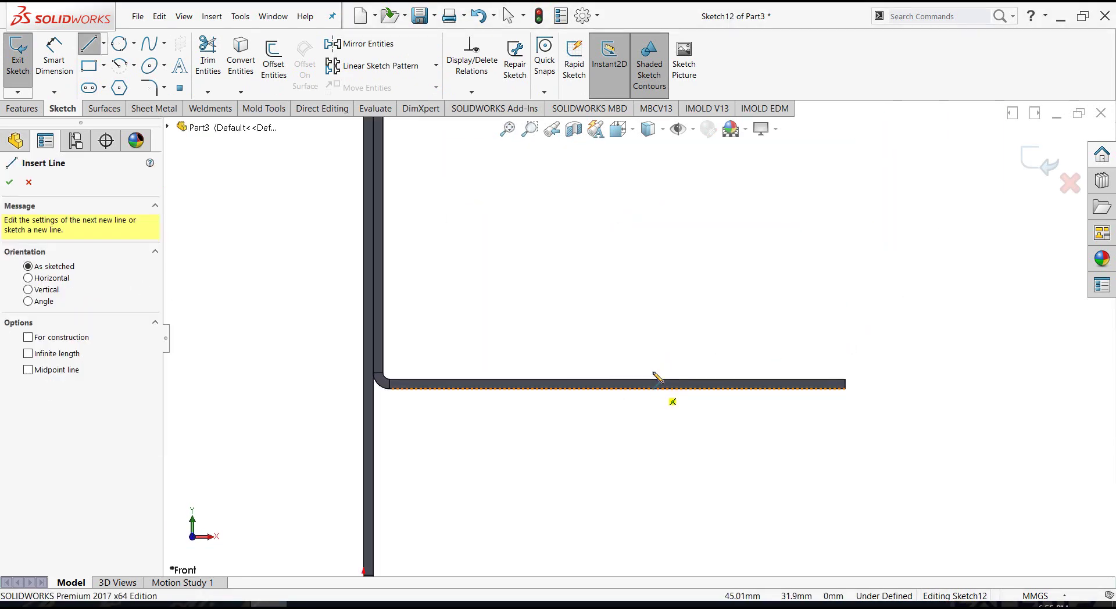
{"action": "left_click", "coordinate": [627, 321]}
{"action": "left_click", "coordinate": [679, 321]}
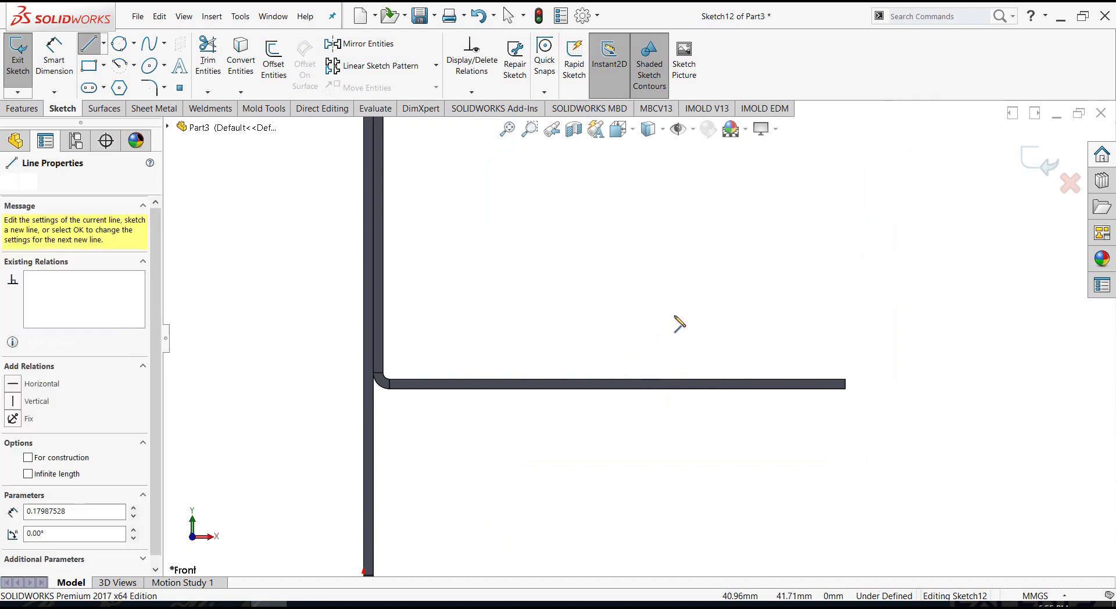
{"action": "left_click", "coordinate": [679, 379]}
{"action": "left_click", "coordinate": [942, 381]}
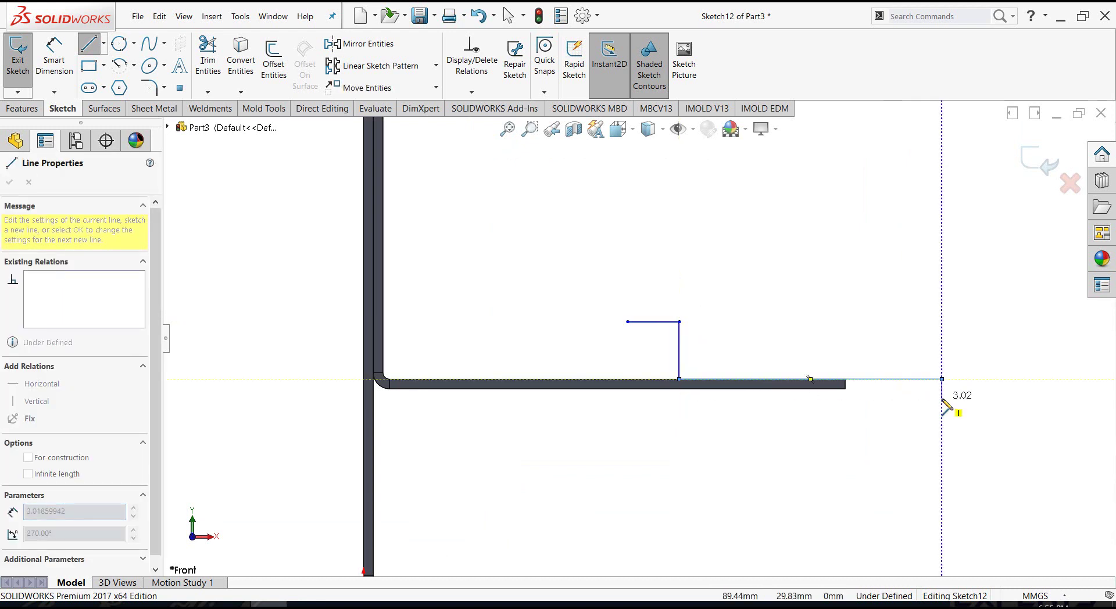
{"action": "scroll", "coordinate": [945, 401], "scroll_direction": "down", "scroll_amount": 5}
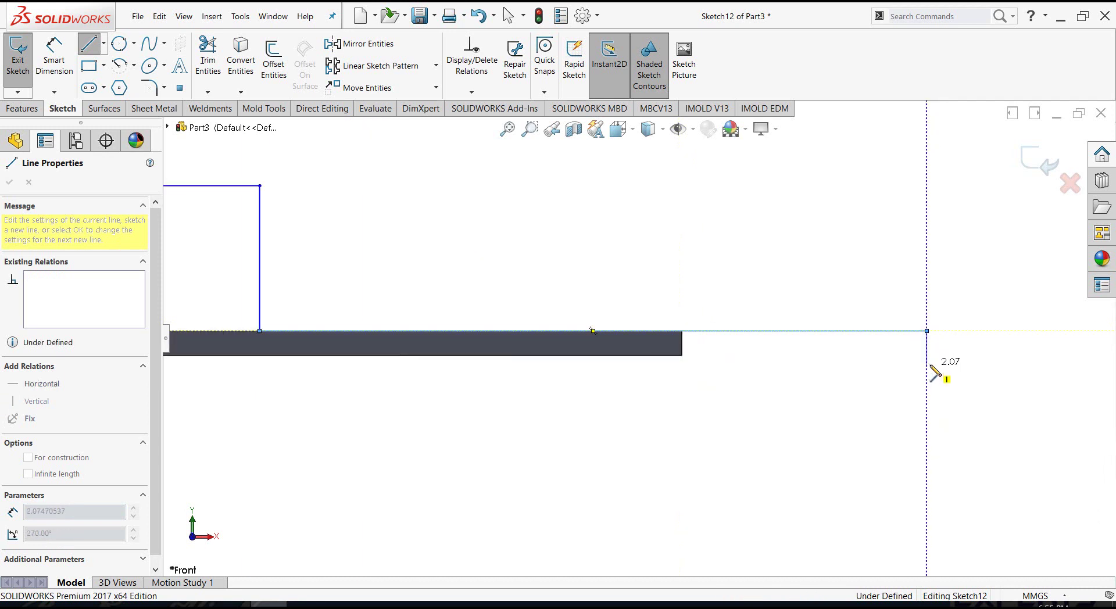
{"action": "left_click", "coordinate": [926, 364]}
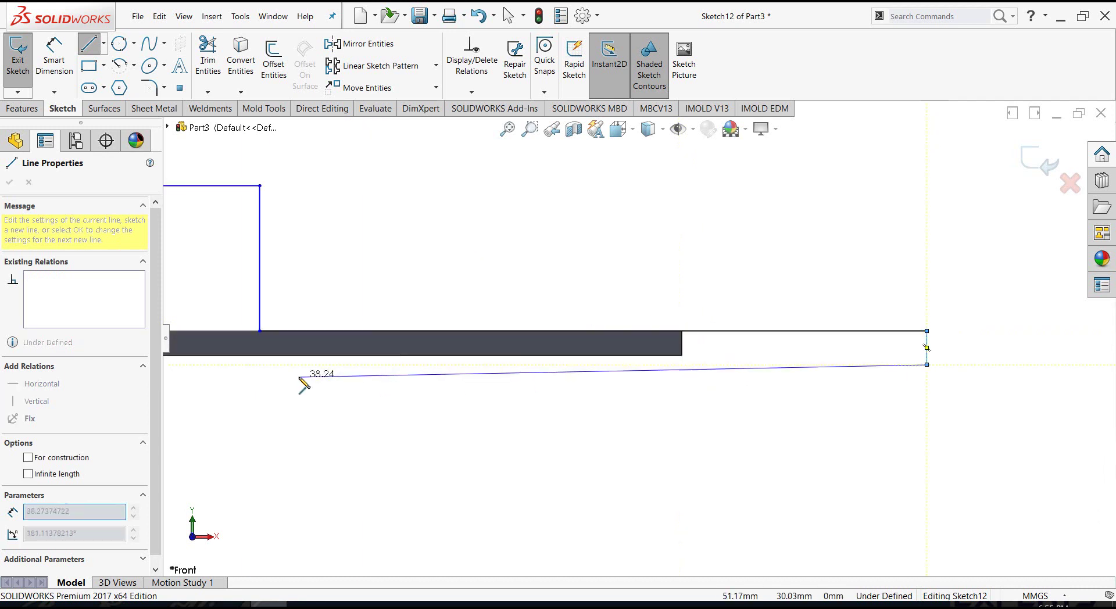
{"action": "left_click", "coordinate": [267, 366]}
{"action": "scroll", "coordinate": [244, 456], "scroll_direction": "up", "scroll_amount": 2}
{"action": "scroll", "coordinate": [455, 426], "scroll_direction": "up", "scroll_amount": 2}
{"action": "scroll", "coordinate": [953, 457], "scroll_direction": "down", "scroll_amount": 5}
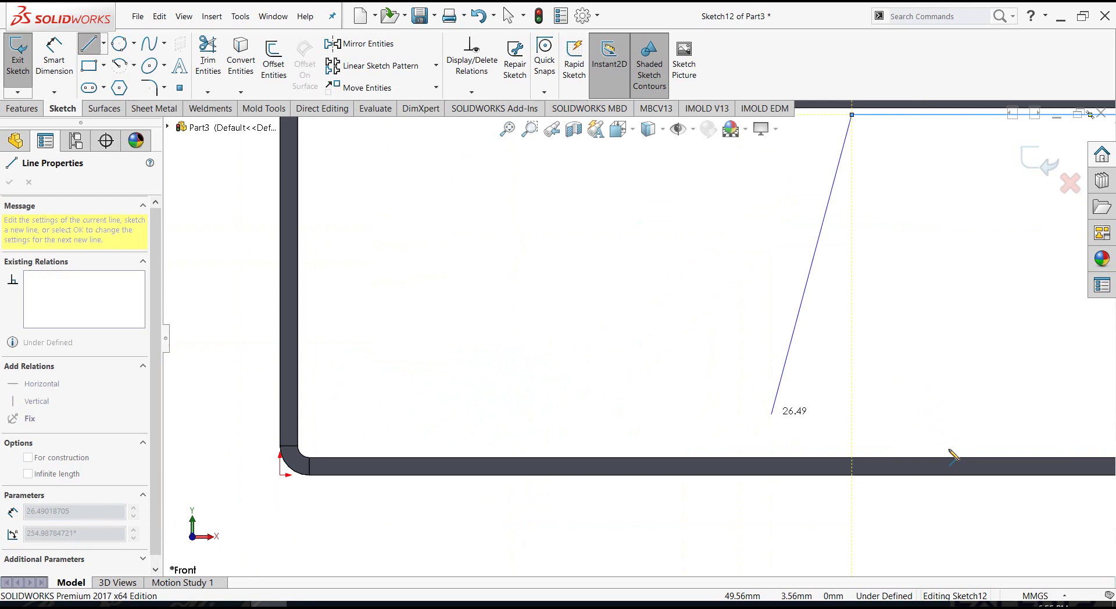
- Finish the stepped profile with its downward steps and long vertical line, then end the chain
{"action": "left_click", "coordinate": [869, 464]}
{"action": "scroll", "coordinate": [1017, 418], "scroll_direction": "up", "scroll_amount": 4}
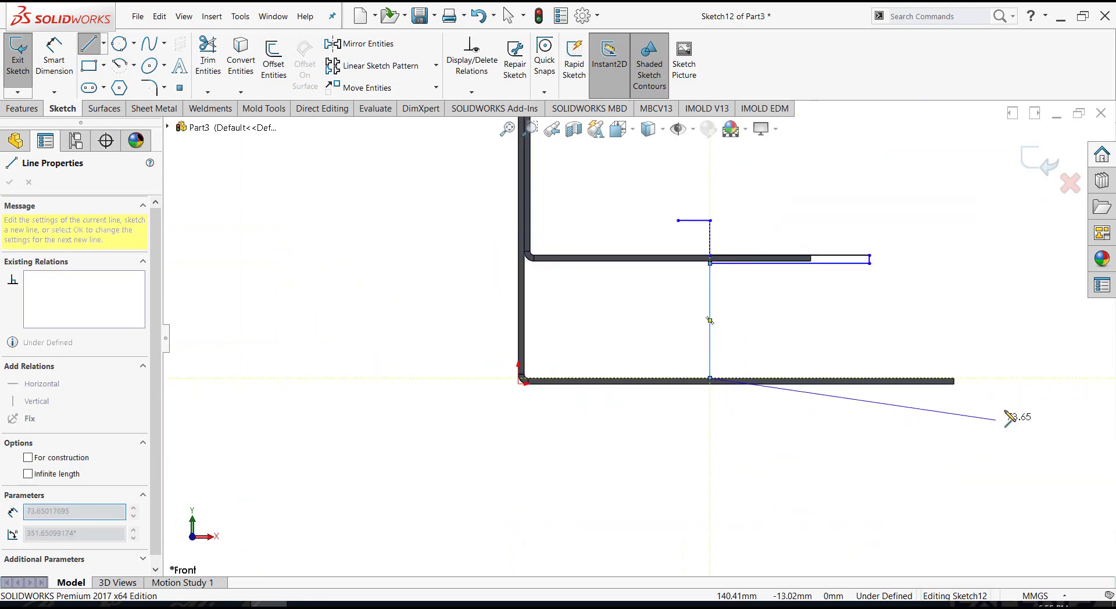
{"action": "scroll", "coordinate": [779, 368], "scroll_direction": "down", "scroll_amount": 3}
{"action": "scroll", "coordinate": [762, 343], "scroll_direction": "down", "scroll_amount": 1}
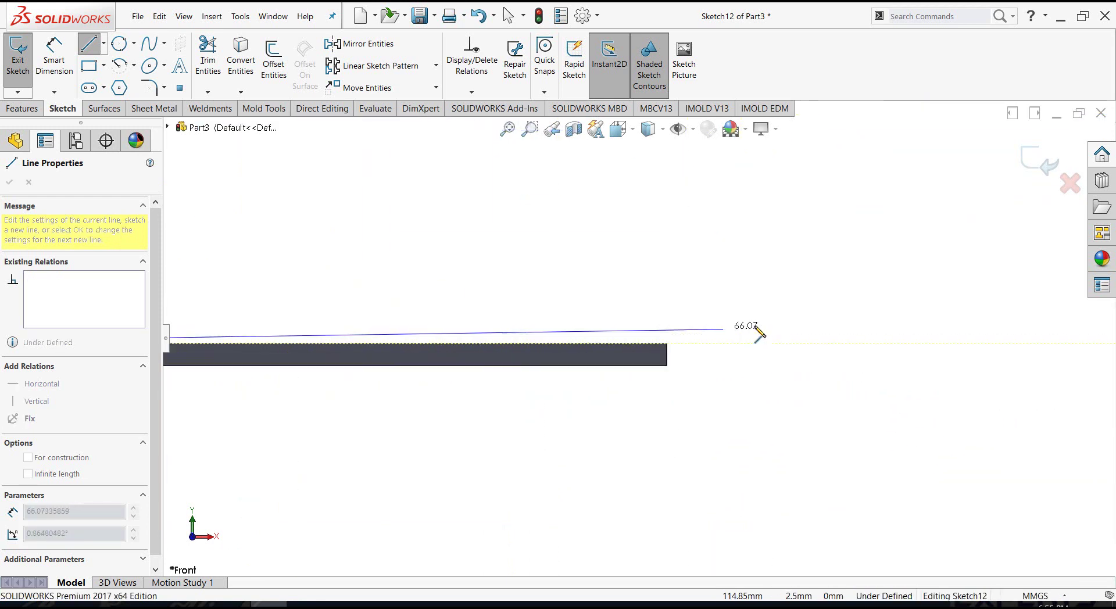
{"action": "left_click", "coordinate": [728, 344]}
{"action": "left_click", "coordinate": [728, 366]}
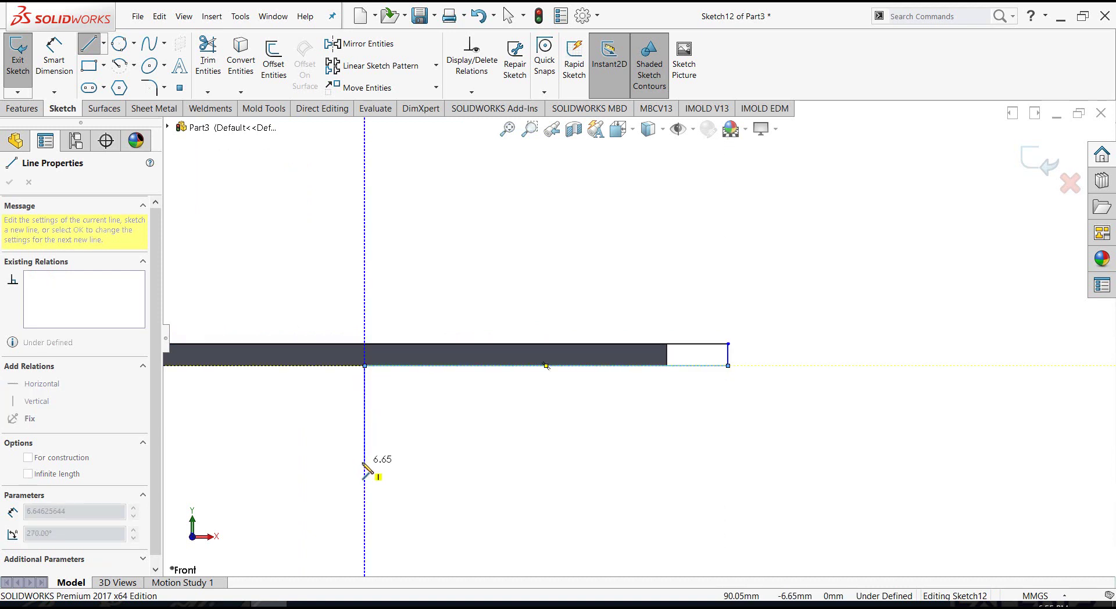
{"action": "left_click", "coordinate": [365, 464]}
{"action": "key", "text": "z"}
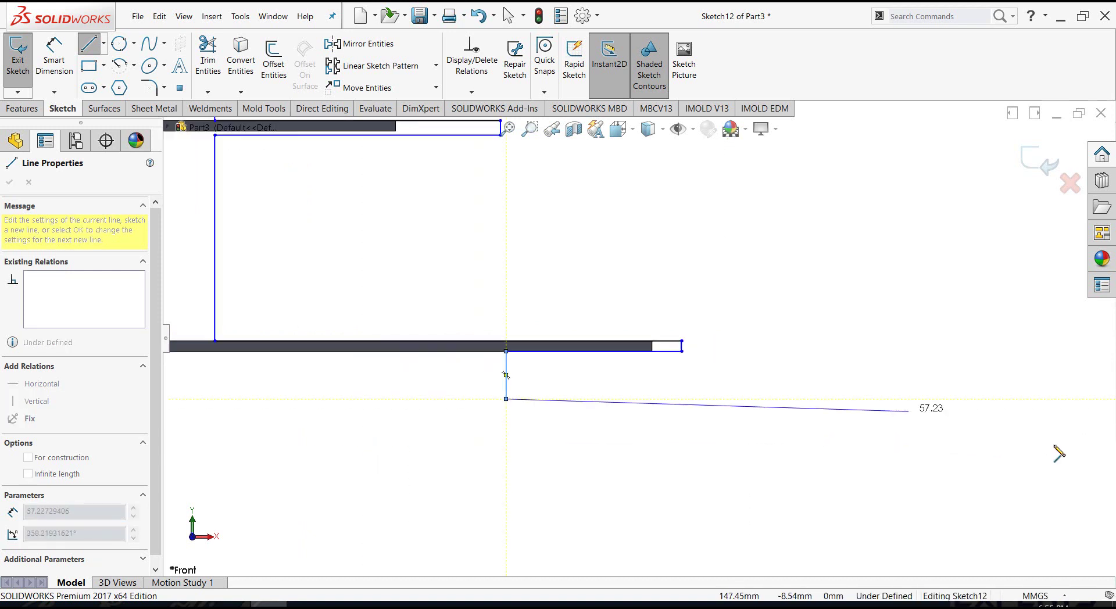
{"action": "right_click", "coordinate": [1021, 400]}
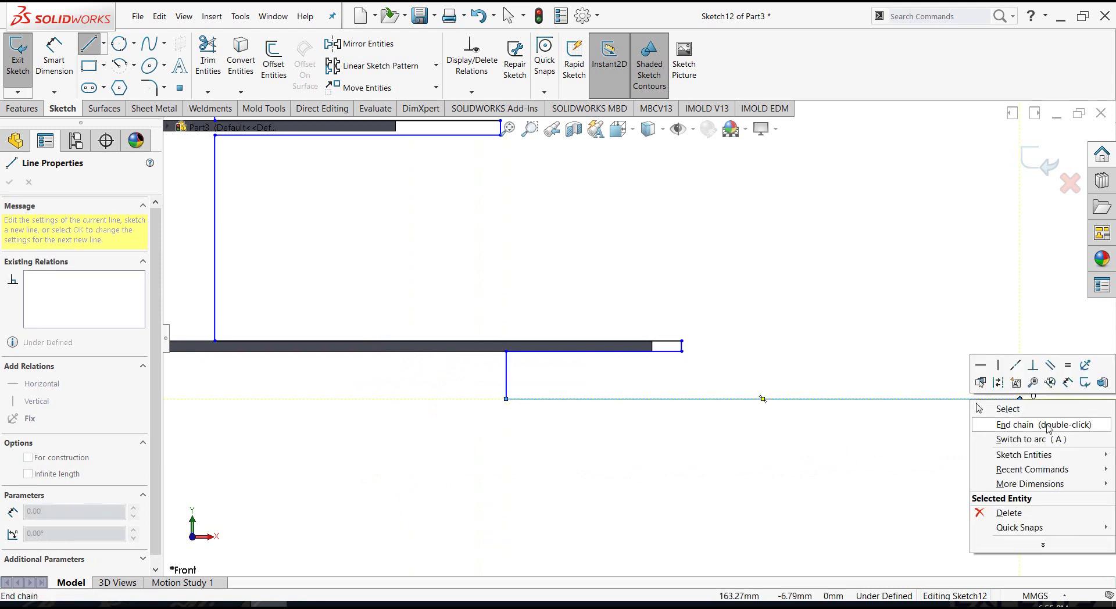
{"action": "left_click", "coordinate": [997, 406]}
{"action": "scroll", "coordinate": [526, 281], "scroll_direction": "up", "scroll_amount": 3}
{"action": "scroll", "coordinate": [571, 327], "scroll_direction": "down", "scroll_amount": 3}
{"action": "scroll", "coordinate": [572, 327], "scroll_direction": "down", "scroll_amount": 2}
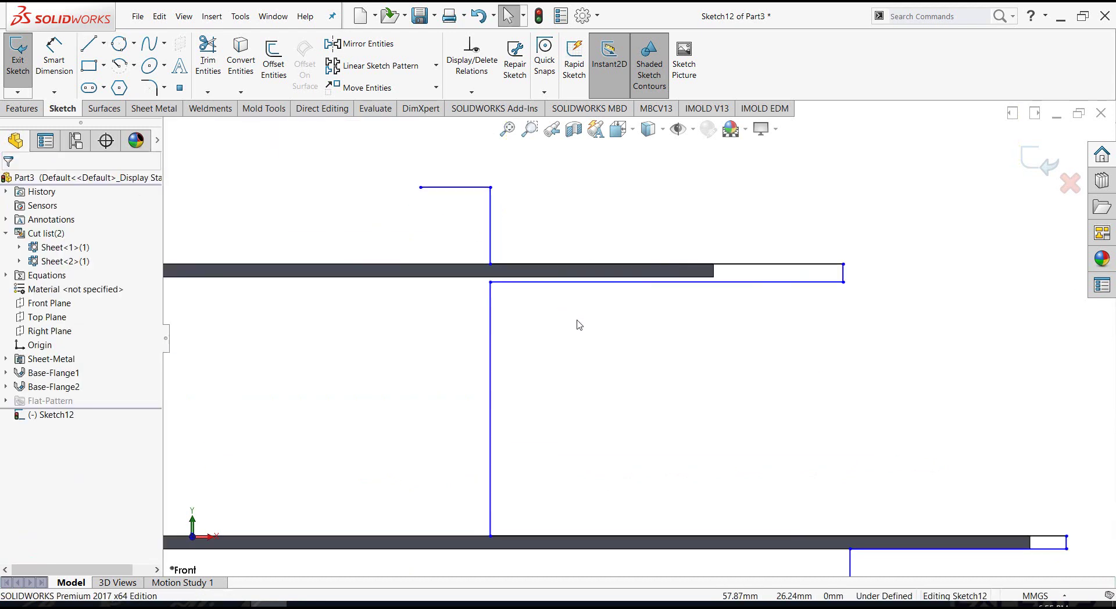
{"action": "scroll", "coordinate": [577, 324], "scroll_direction": "down", "scroll_amount": 3}
- Make the short horizontal sketch line collinear with the adjacent plate edge
{"action": "left_click", "coordinate": [495, 277]}
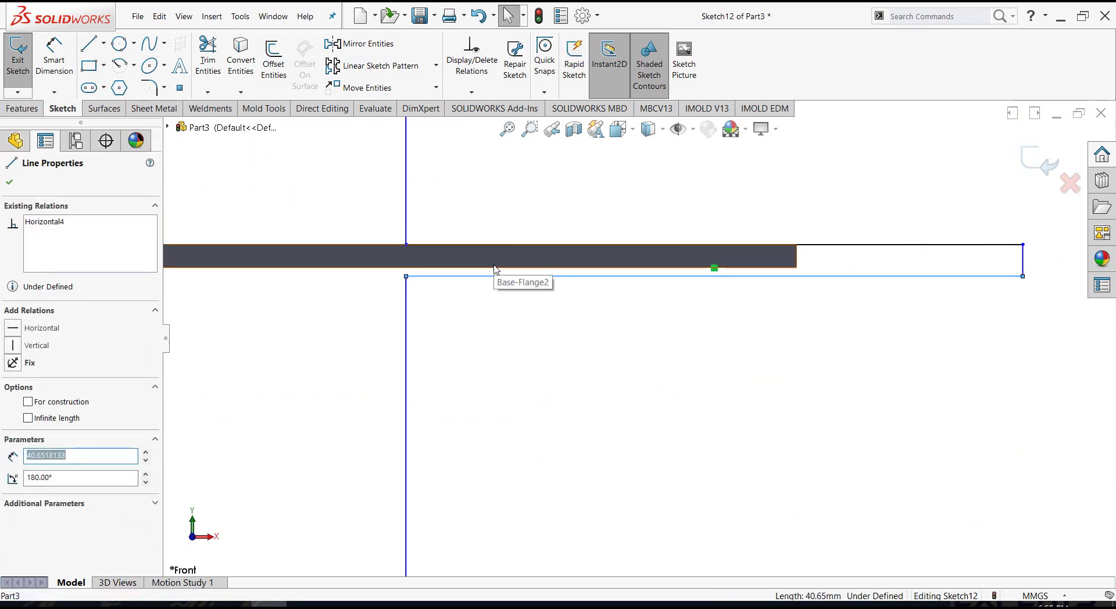
{"action": "left_click", "coordinate": [488, 269], "text": "ctrl"}
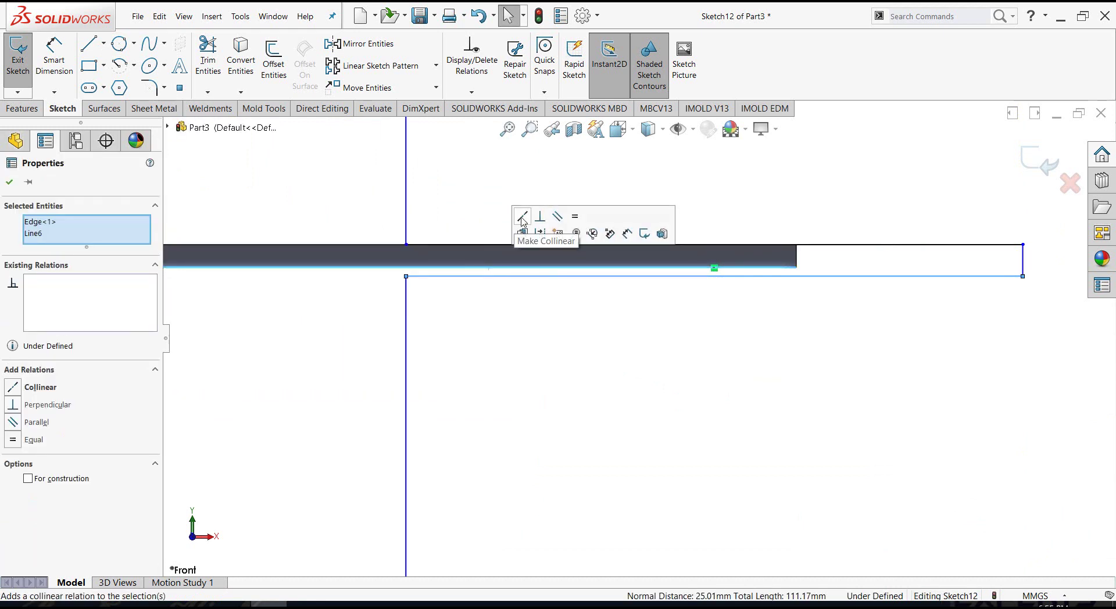
{"action": "left_click", "coordinate": [529, 236]}
{"action": "left_click", "coordinate": [554, 430]}
{"action": "scroll", "coordinate": [643, 394], "scroll_direction": "up", "scroll_amount": 3}
{"action": "scroll", "coordinate": [669, 407], "scroll_direction": "down", "scroll_amount": 2}
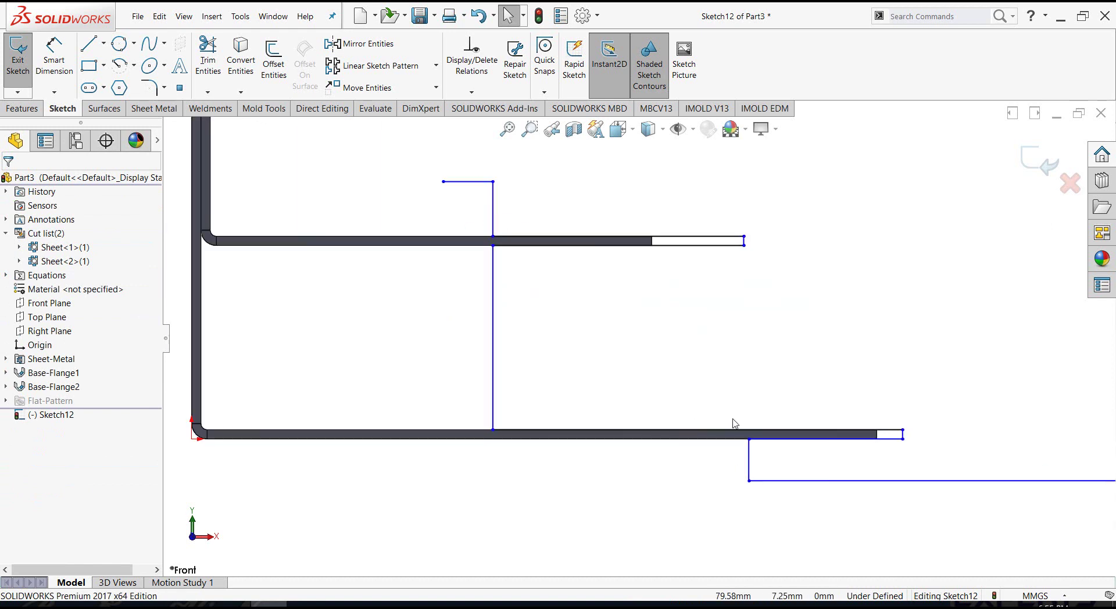
{"action": "scroll", "coordinate": [756, 430], "scroll_direction": "up", "scroll_amount": 2}
{"action": "scroll", "coordinate": [694, 393], "scroll_direction": "down", "scroll_amount": 2}
{"action": "scroll", "coordinate": [670, 343], "scroll_direction": "up", "scroll_amount": 2}
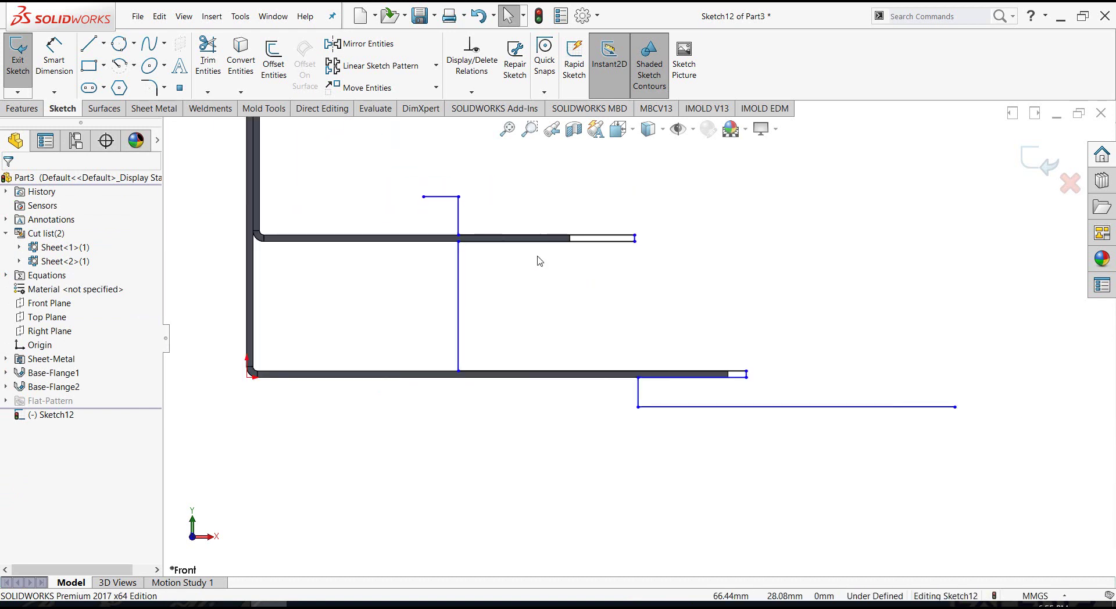
{"action": "middle_click_drag", "start_coordinate": [538, 261], "coordinate": [400, 221]}
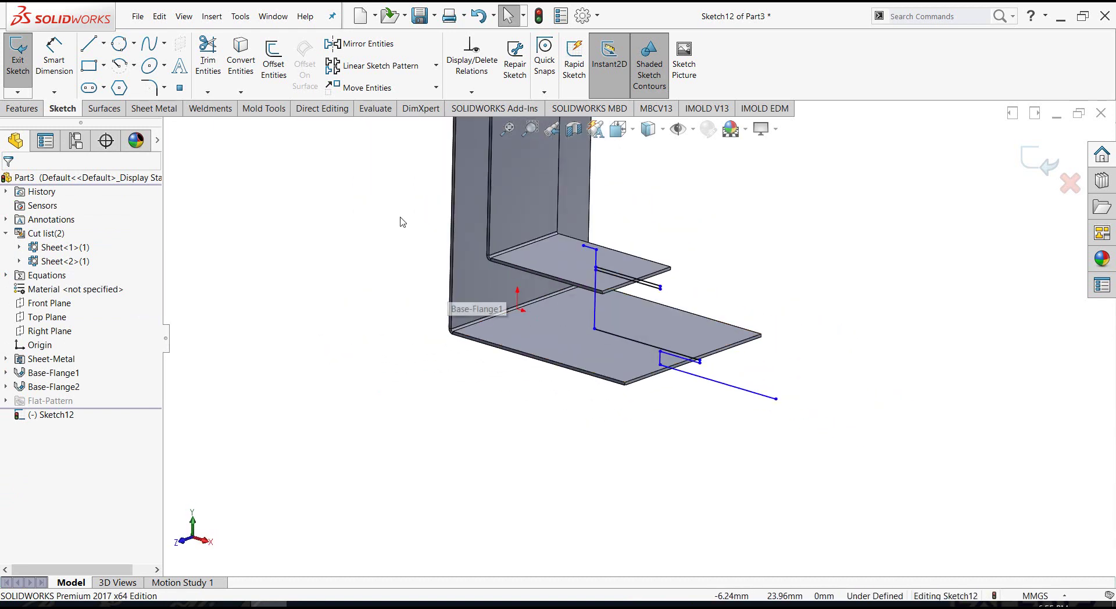
{"action": "left_click", "coordinate": [104, 109]}
- Start a Base Flange feature from the sketch and inspect its preview
{"action": "left_click", "coordinate": [135, 109]}
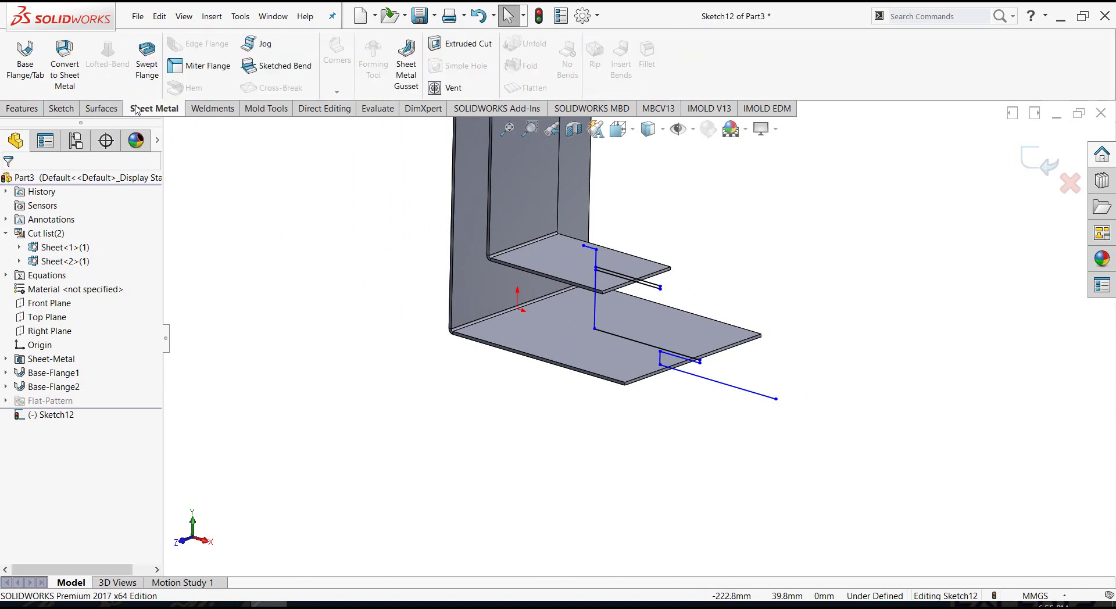
{"action": "left_click", "coordinate": [25, 55]}
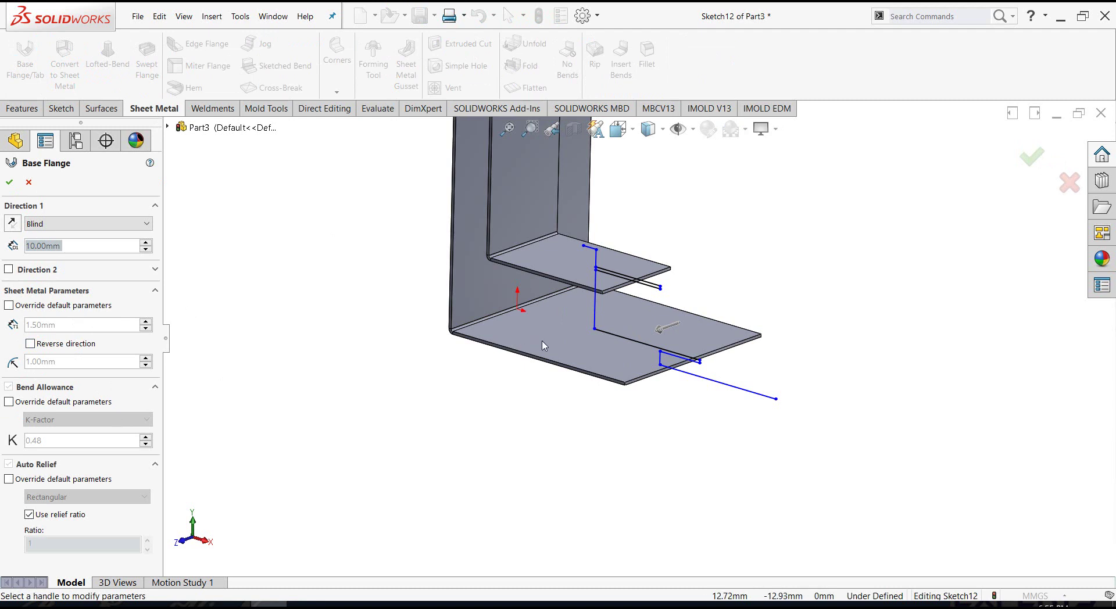
{"action": "scroll", "coordinate": [543, 346], "scroll_direction": "up", "scroll_amount": 2}
{"action": "scroll", "coordinate": [720, 413], "scroll_direction": "down", "scroll_amount": 4}
{"action": "scroll", "coordinate": [462, 434], "scroll_direction": "up", "scroll_amount": 2}
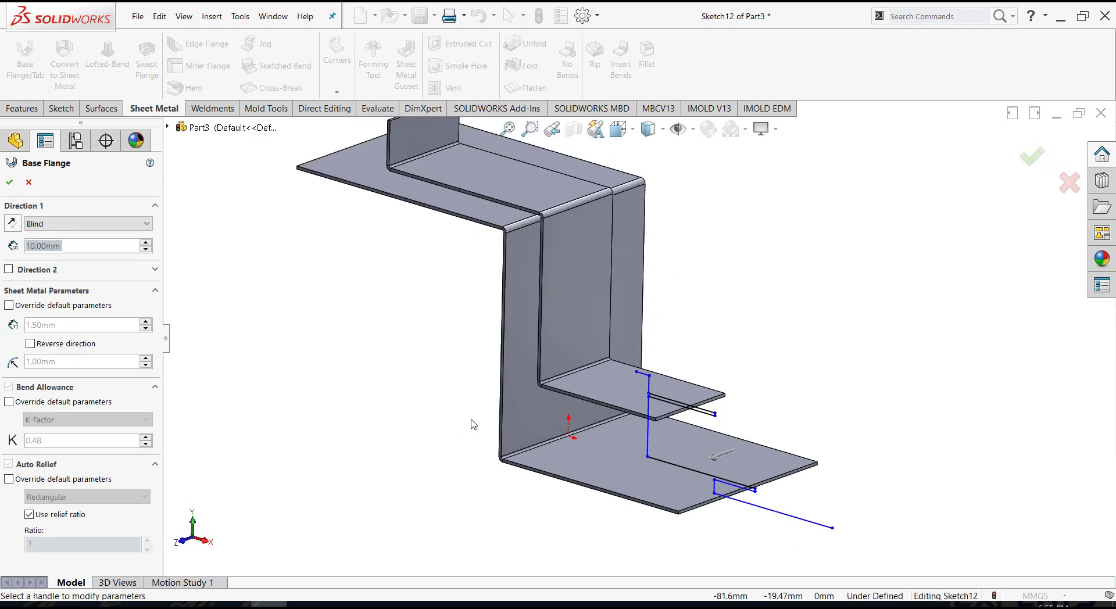
{"action": "scroll", "coordinate": [473, 424], "scroll_direction": "up", "scroll_amount": 1}
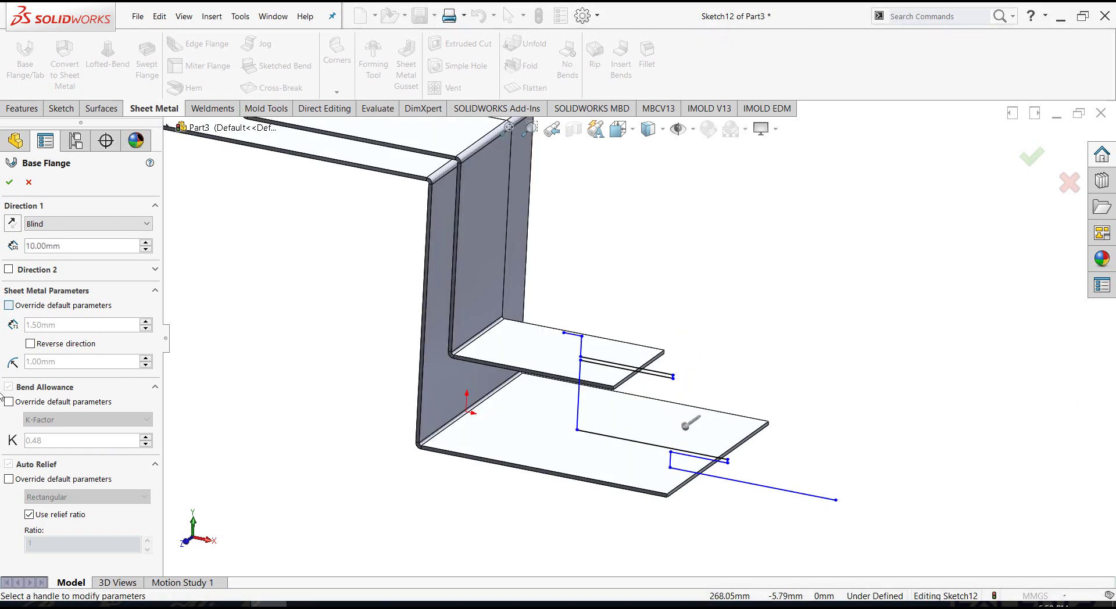
{"action": "scroll", "coordinate": [570, 325], "scroll_direction": "up", "scroll_amount": 2}
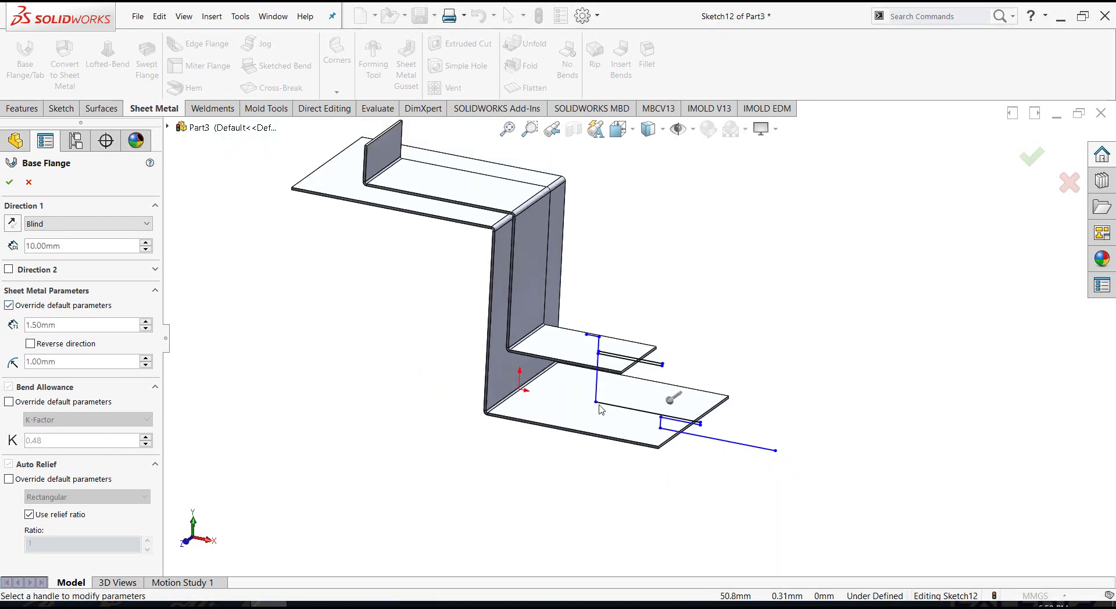
{"action": "scroll", "coordinate": [599, 416], "scroll_direction": "down", "scroll_amount": 1}
{"action": "scroll", "coordinate": [620, 339], "scroll_direction": "down", "scroll_amount": 1}
{"action": "mouse_move", "coordinate": [596, 281]}
{"action": "middle_mouse_down"}
{"action": "mouse_move", "coordinate": [631, 229]}
{"action": "mouse_move", "coordinate": [581, 285]}
{"action": "middle_mouse_up"}
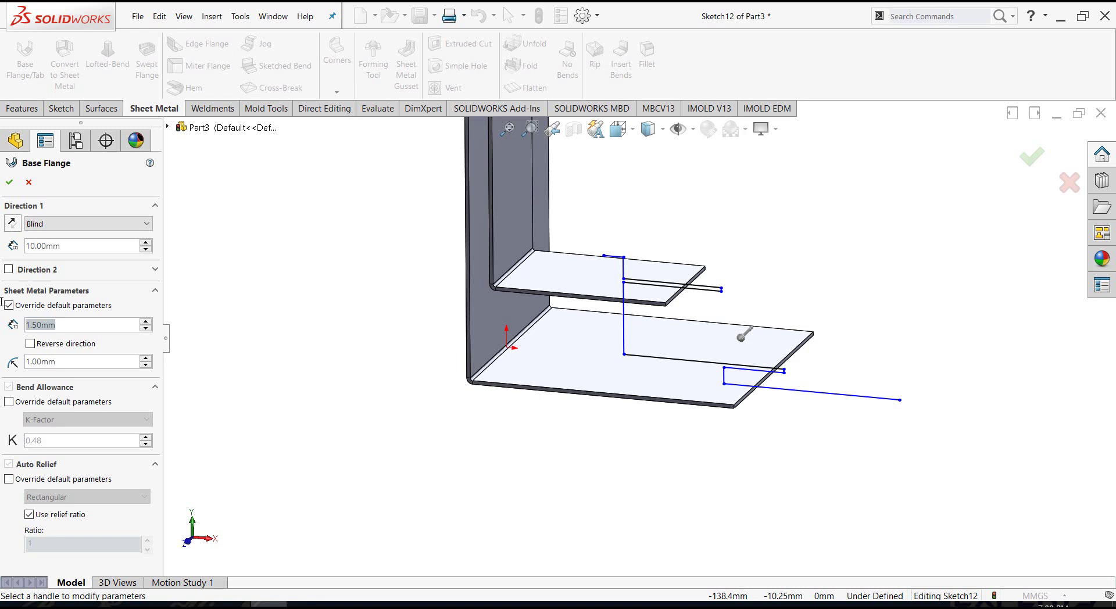
{"action": "type", "text": "1"}
- Edit the flange thickness and reverse the side the thickness grows to
{"action": "left_click", "coordinate": [66, 364]}
{"action": "scroll", "coordinate": [653, 319], "scroll_direction": "down", "scroll_amount": 2}
{"action": "scroll", "coordinate": [680, 302], "scroll_direction": "down", "scroll_amount": 3}
{"action": "middle_click_drag", "start_coordinate": [685, 286], "coordinate": [690, 260]}
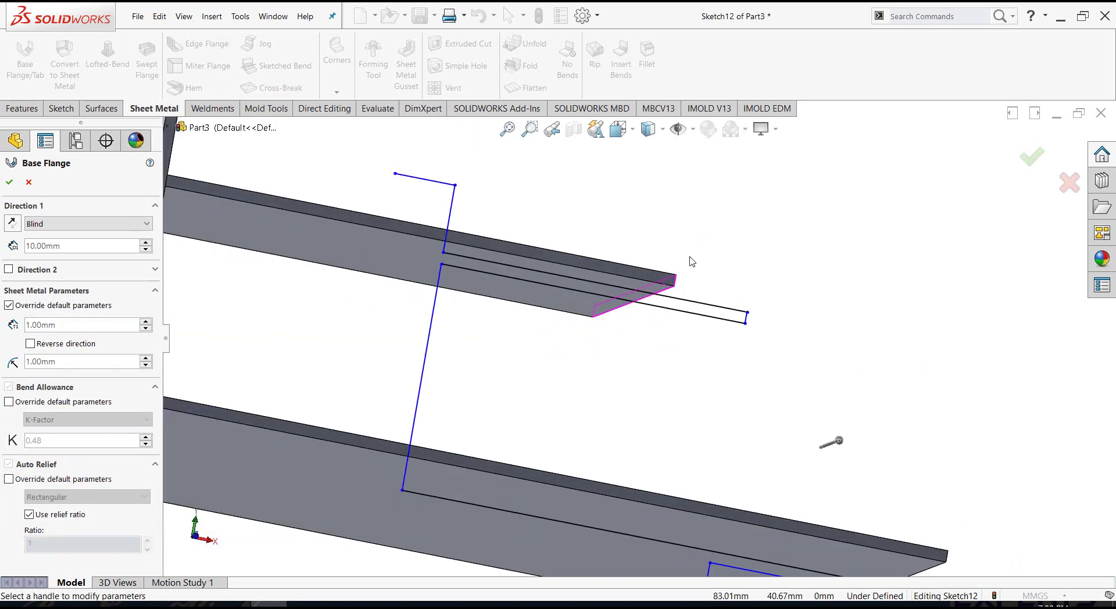
{"action": "left_click", "coordinate": [81, 349]}
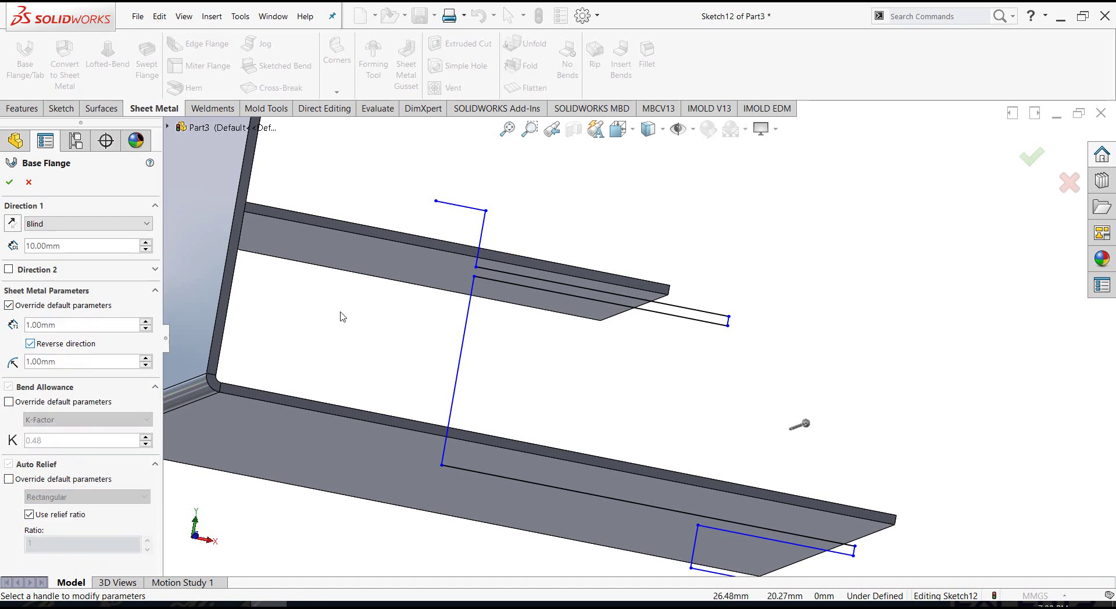
{"action": "scroll", "coordinate": [342, 317], "scroll_direction": "up", "scroll_amount": 3}
{"action": "mouse_move", "coordinate": [342, 317]}
{"action": "middle_mouse_down"}
{"action": "mouse_move", "coordinate": [593, 279]}
{"action": "mouse_move", "coordinate": [663, 241]}
{"action": "mouse_move", "coordinate": [677, 291]}
{"action": "mouse_move", "coordinate": [635, 257]}
{"action": "middle_mouse_up"}
- Try bend radii of 1, 0.5 and 0.8 mm, settling on 0.50 mm after an error
{"action": "left_click", "coordinate": [15, 188]}
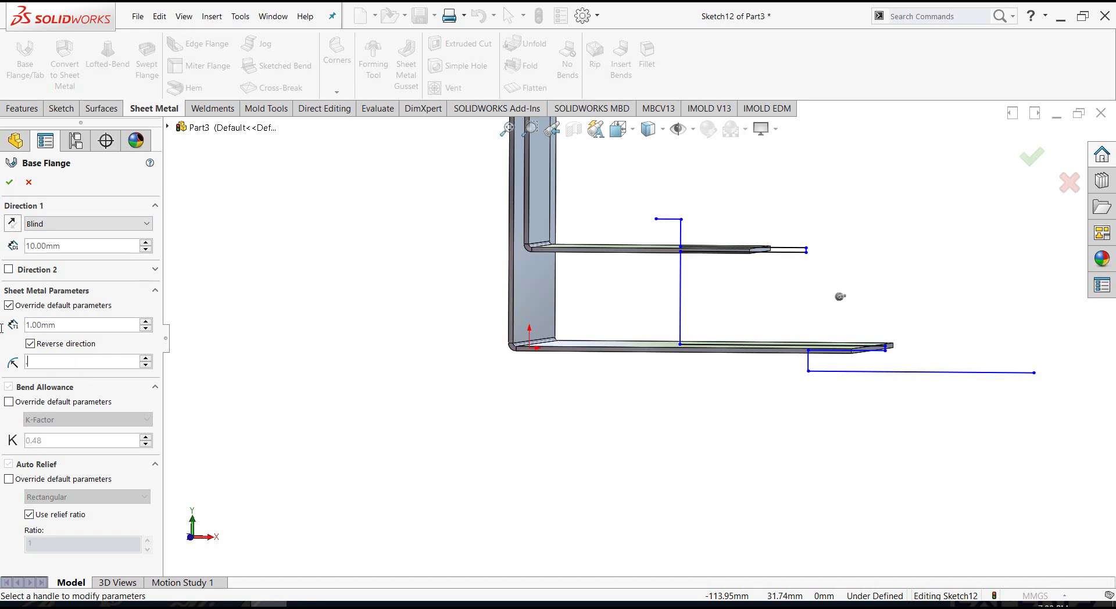
{"action": "type", "text": "1"}
{"action": "key", "text": "Return"}
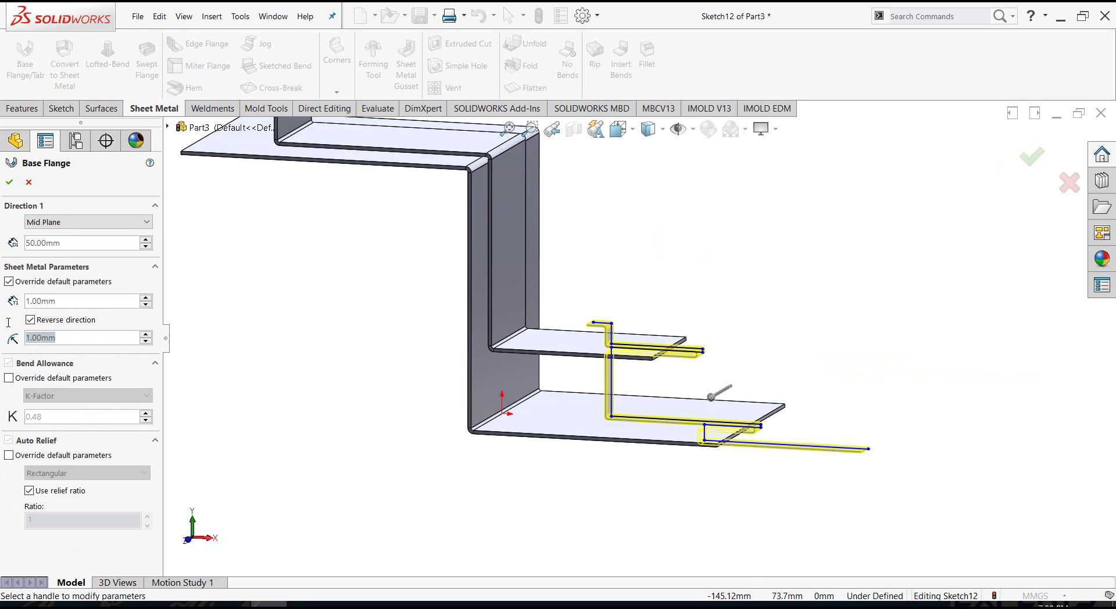
{"action": "type", "text": "0.5"}
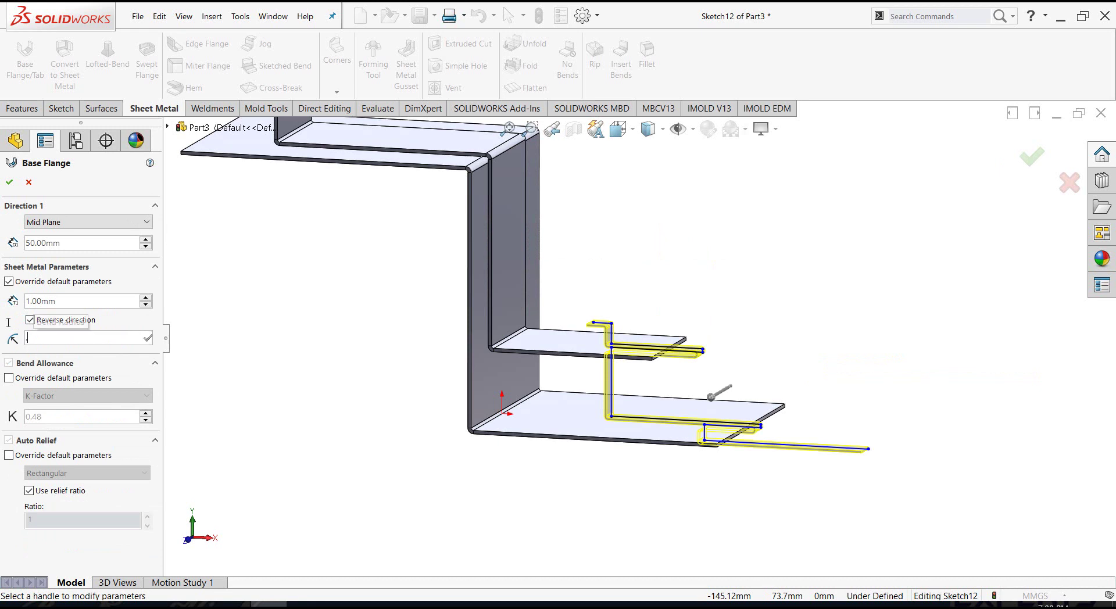
{"action": "key", "text": "Return"}
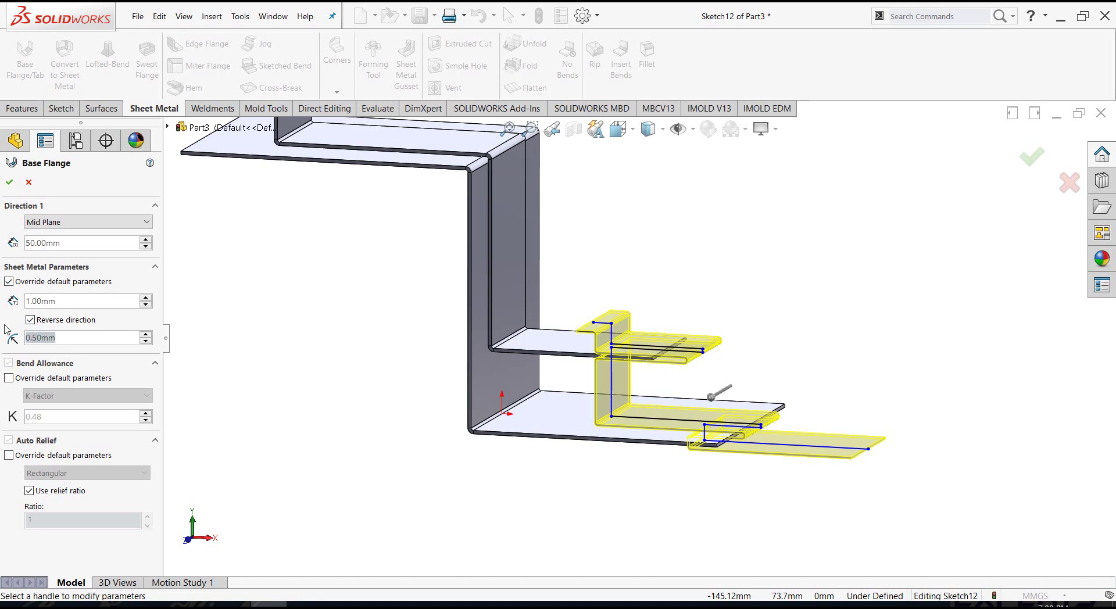
{"action": "type", "text": "0.8"}
{"action": "key", "text": "Return"}
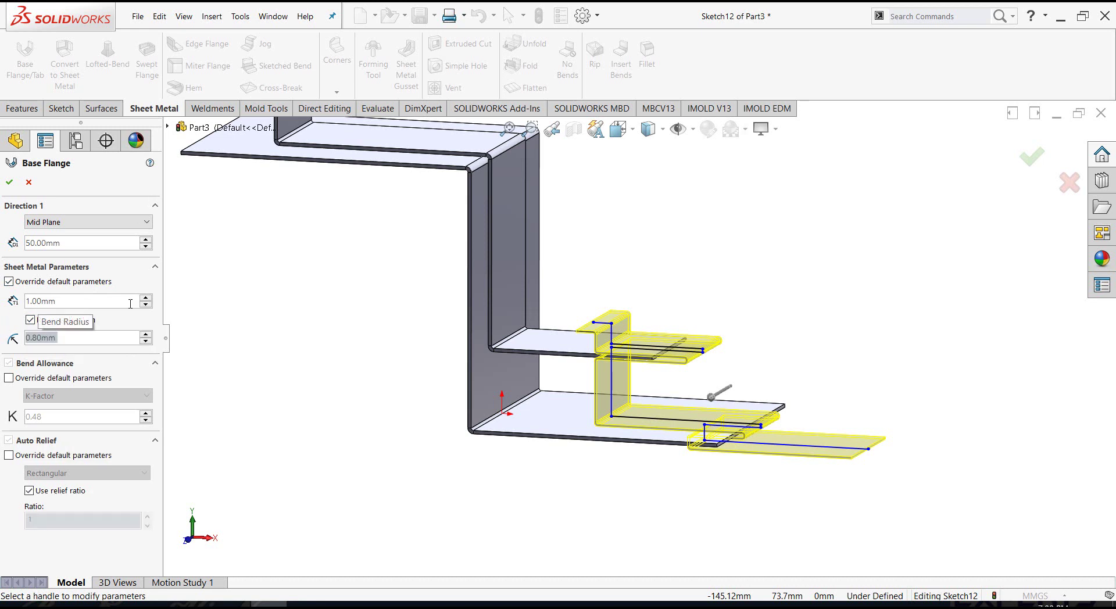
{"action": "left_click", "coordinate": [9, 182]}
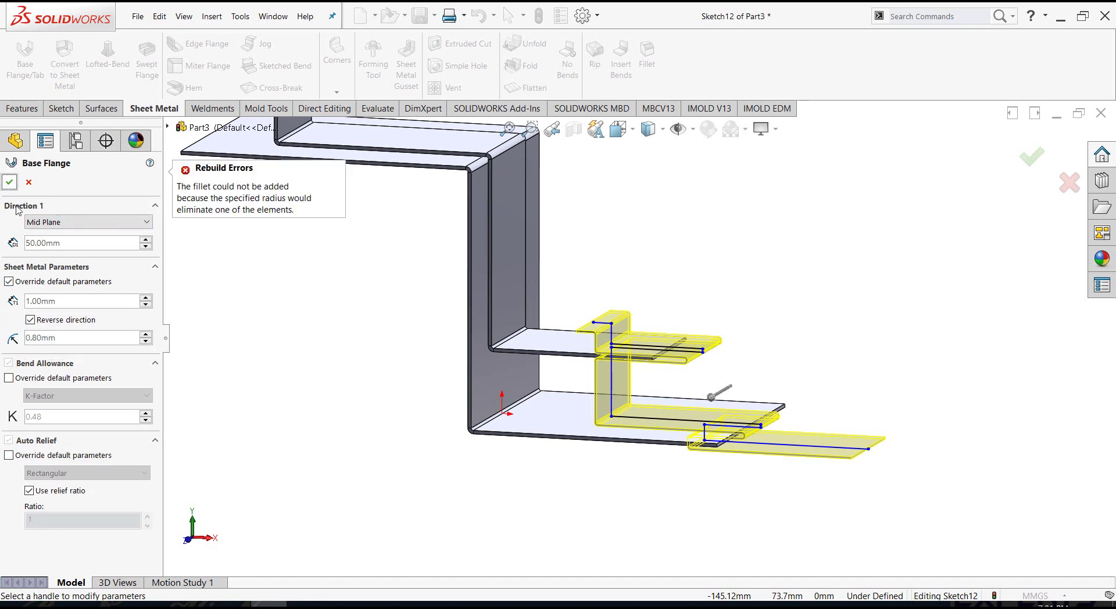
{"action": "left_click", "coordinate": [74, 339]}
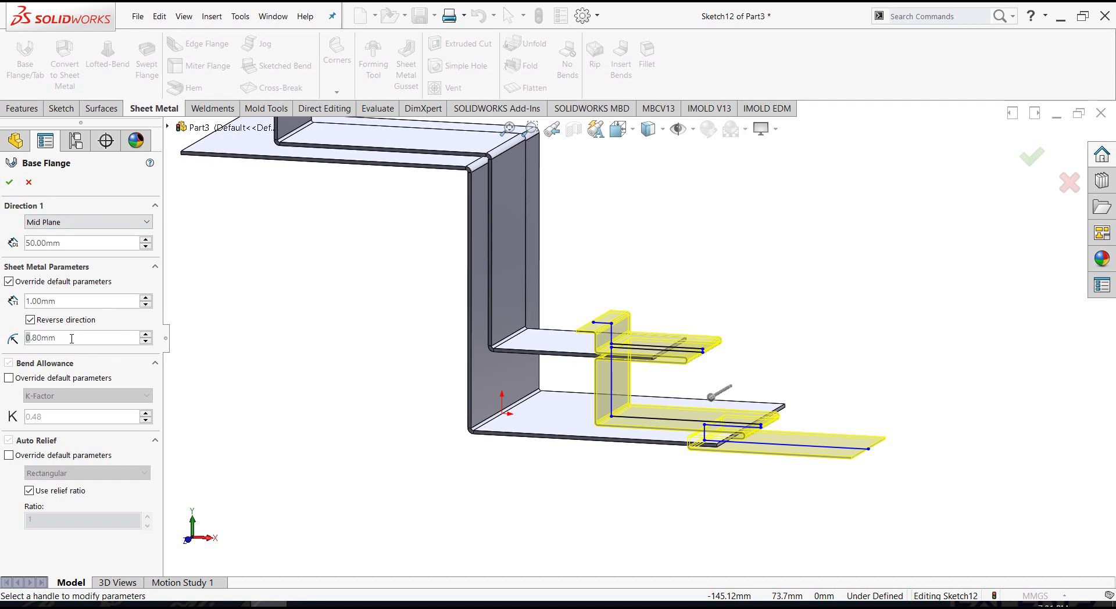
{"action": "type", "text": "0.5"}
{"action": "key", "text": "Return"}
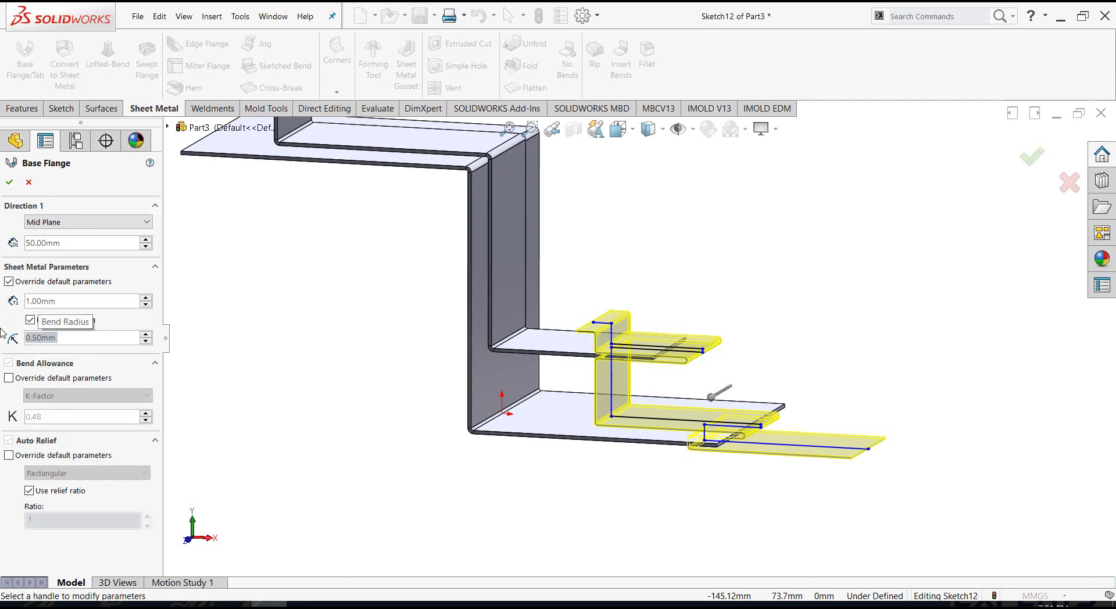
- Set thickness to 0.50 mm and Mid Plane depth to 40 mm, then accept the flange
{"action": "left_click", "coordinate": [86, 299]}
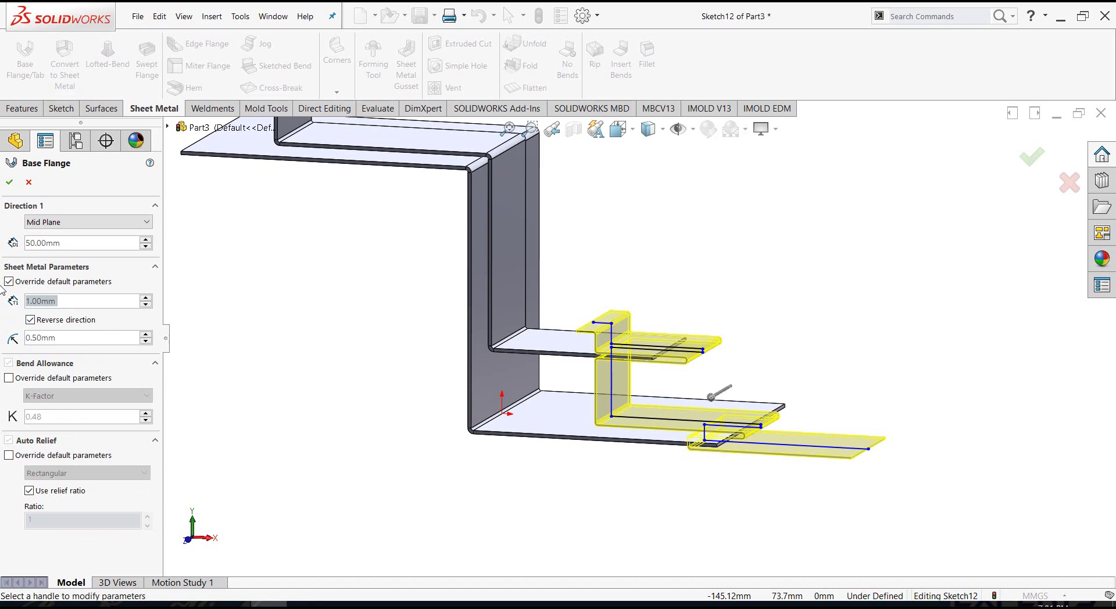
{"action": "type", "text": "5"}
{"action": "key", "text": "Return"}
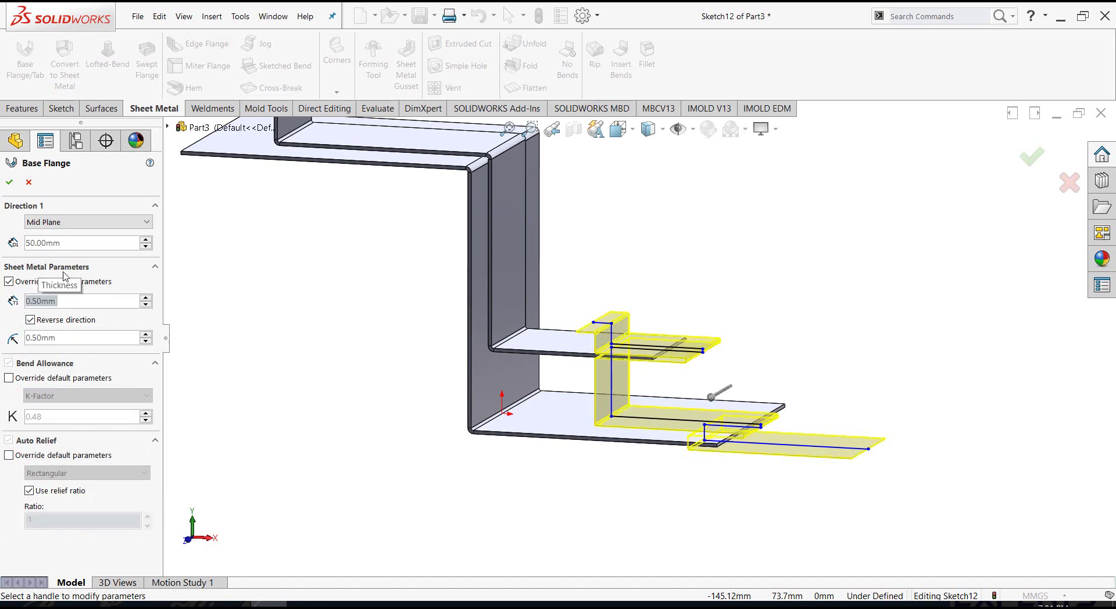
{"action": "mouse_move", "coordinate": [814, 267]}
{"action": "middle_mouse_down"}
{"action": "mouse_move", "coordinate": [848, 251]}
{"action": "mouse_move", "coordinate": [787, 323]}
{"action": "middle_mouse_up"}
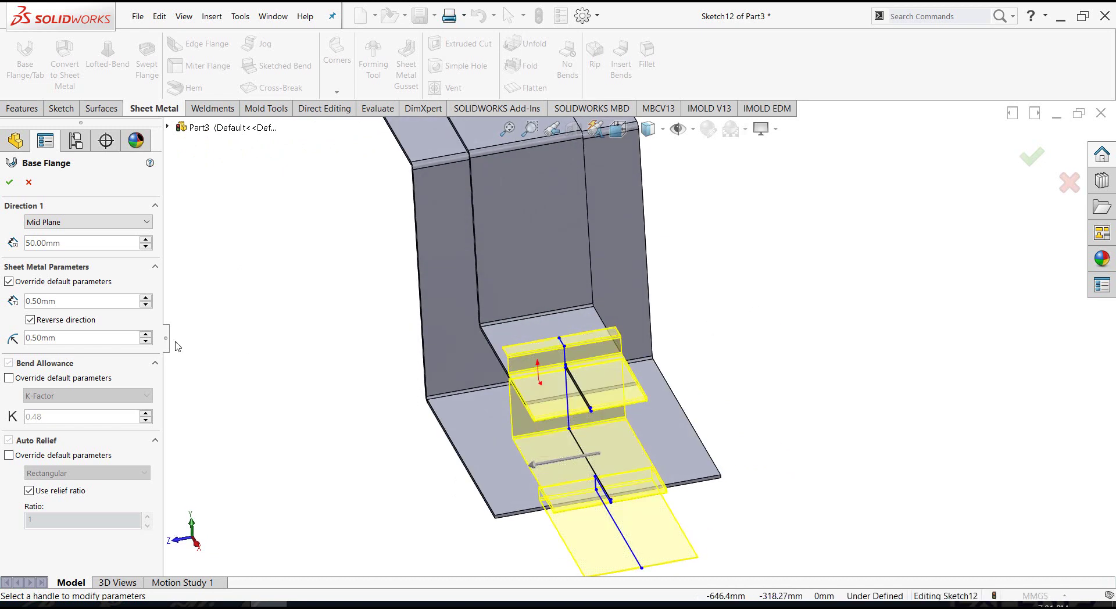
{"action": "left_click", "coordinate": [146, 247]}
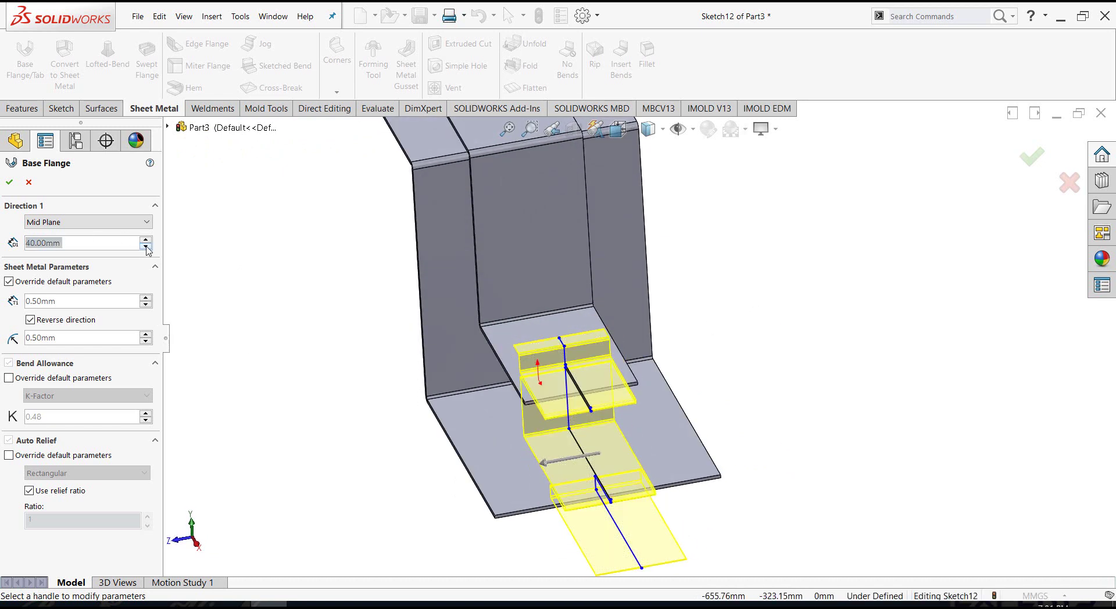
{"action": "left_click", "coordinate": [17, 183]}
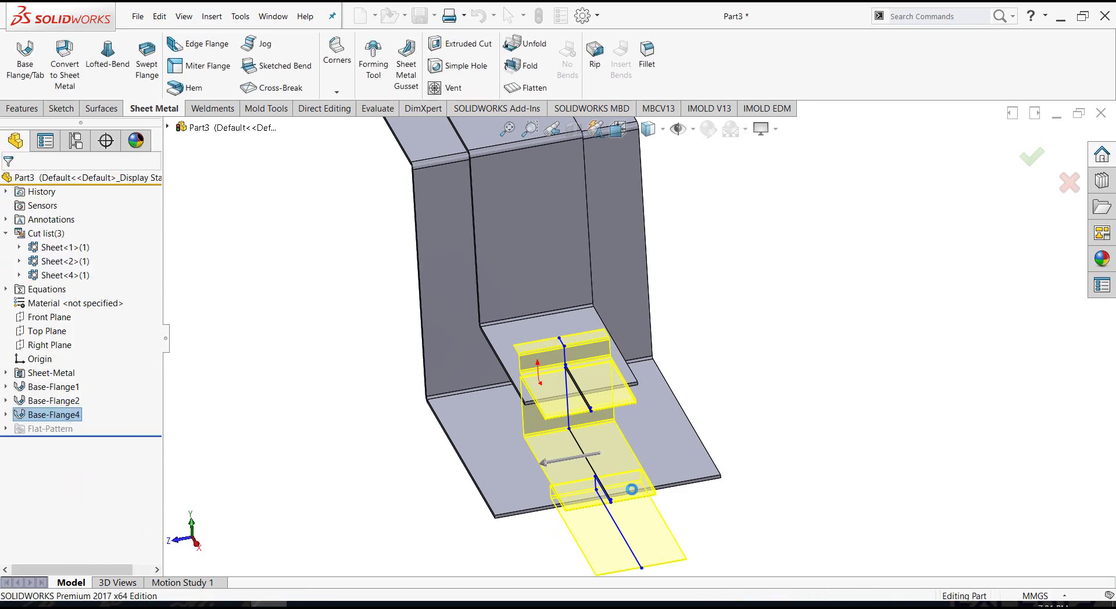
- Highlight the Sheet<1> and Sheet<4> bodies from the cut list to check them
{"action": "middle_click_drag", "start_coordinate": [680, 443], "coordinate": [730, 406]}
{"action": "scroll", "coordinate": [640, 441], "scroll_direction": "down", "scroll_amount": 5}
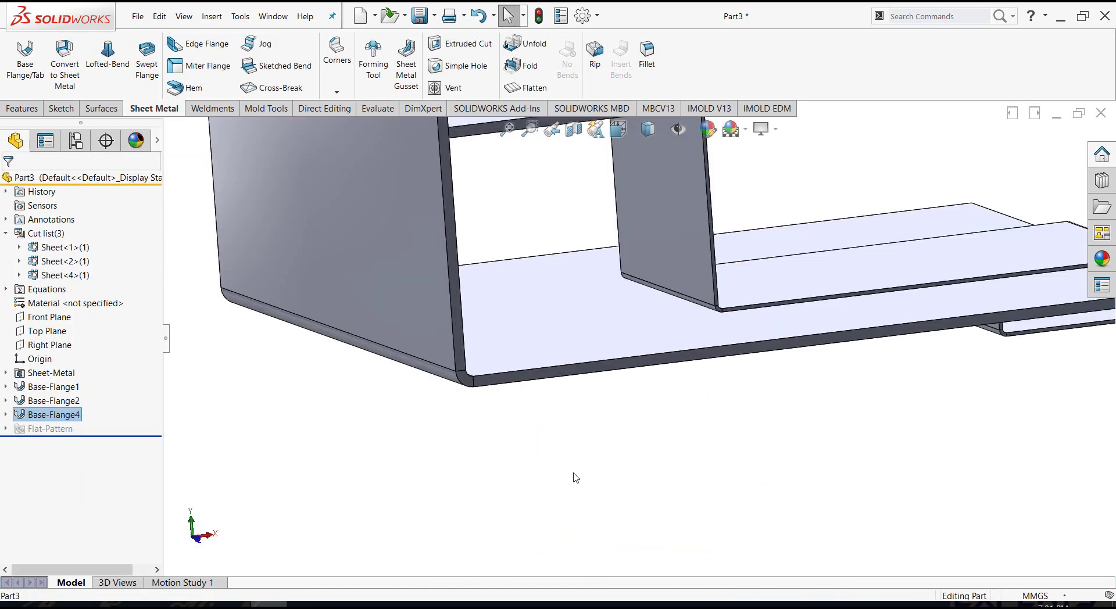
{"action": "middle_click_drag", "start_coordinate": [573, 478], "coordinate": [725, 270]}
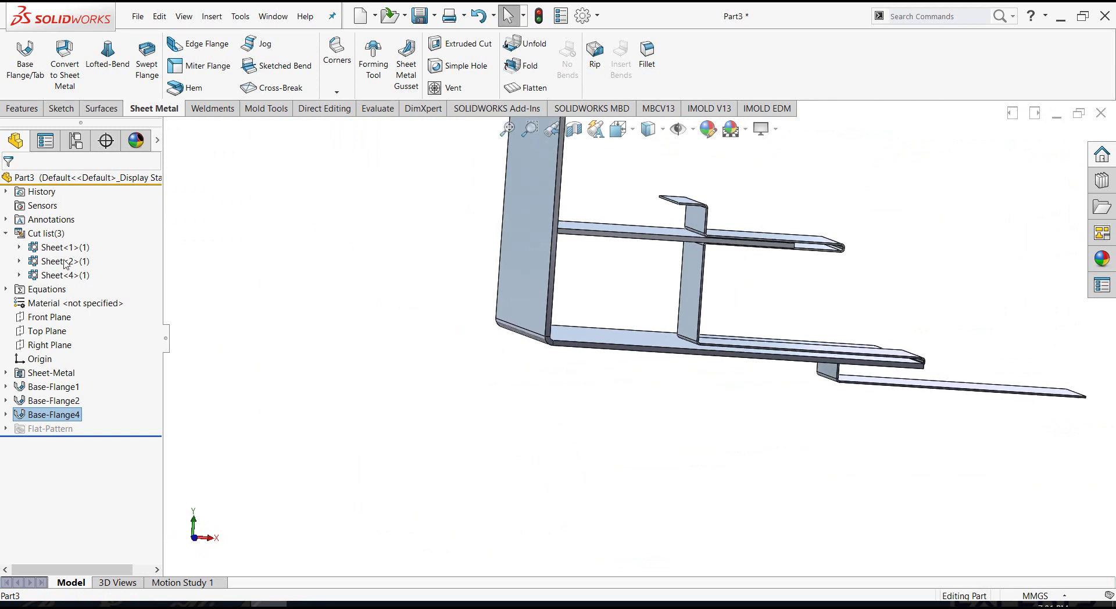
{"action": "left_click", "coordinate": [64, 247]}
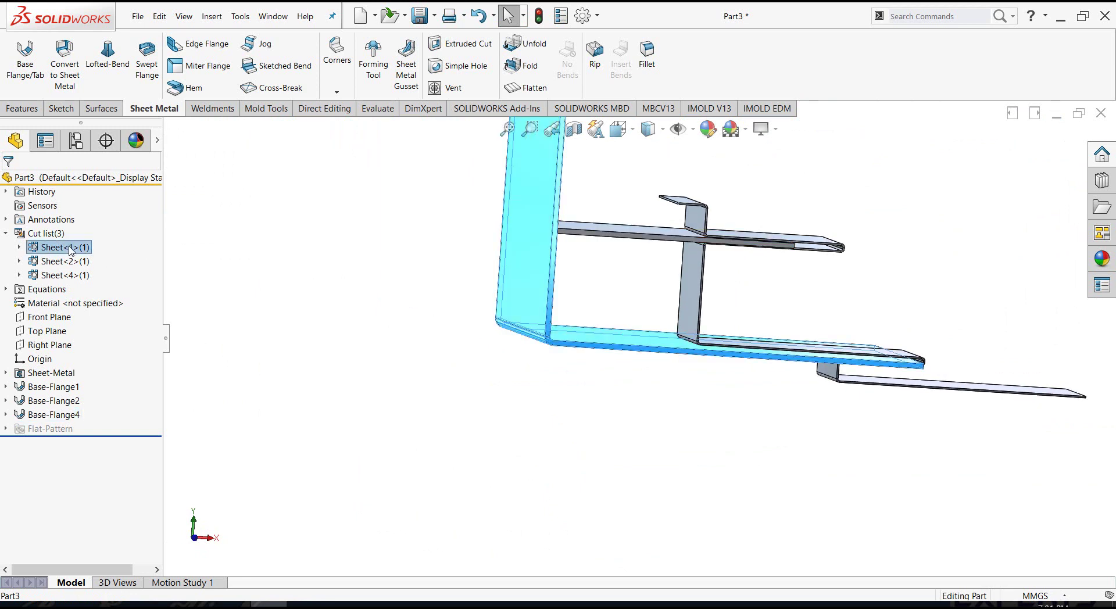
{"action": "left_click", "coordinate": [64, 275]}
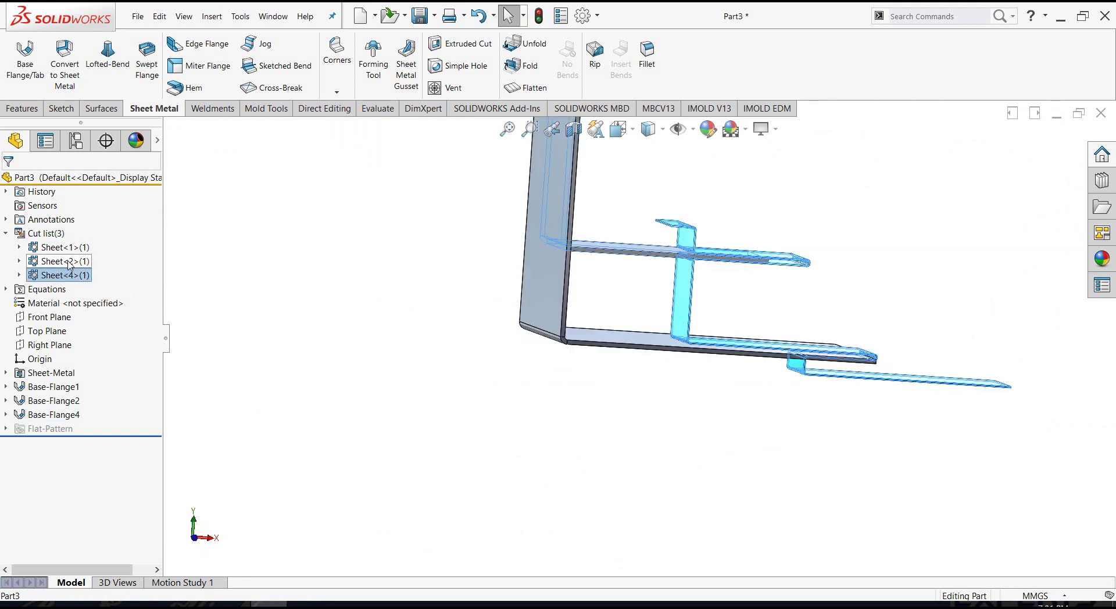
- Orbit and zoom the part for a final look, then bring up the File menu
{"action": "scroll", "coordinate": [642, 336], "scroll_direction": "up", "scroll_amount": 2}
{"action": "left_click", "coordinate": [498, 308]}
{"action": "middle_click_drag", "start_coordinate": [498, 308], "coordinate": [456, 316]}
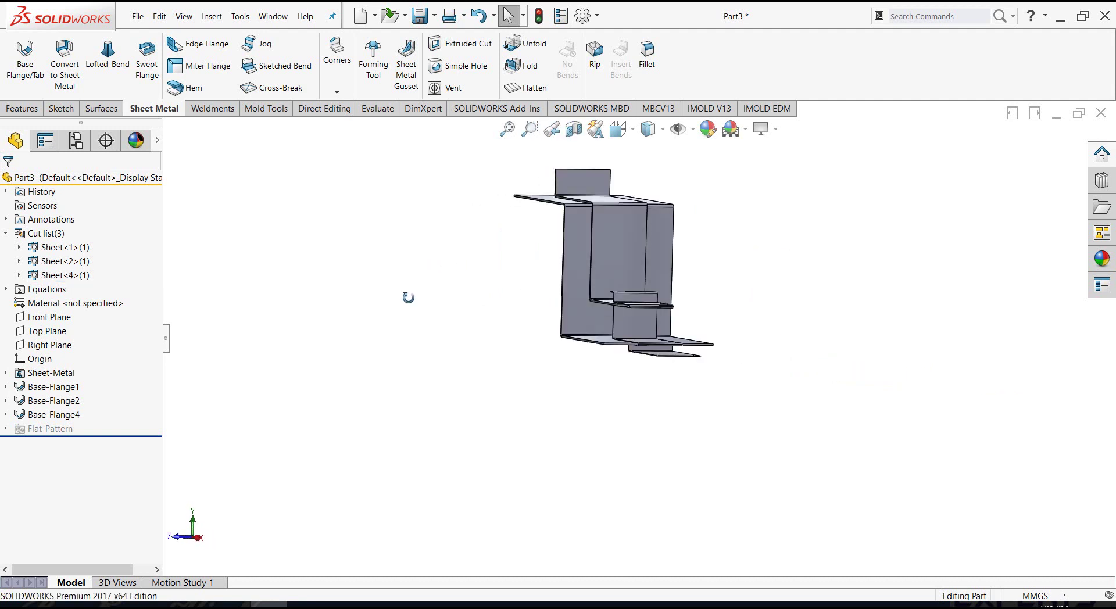
{"action": "scroll", "coordinate": [639, 212], "scroll_direction": "down", "scroll_amount": 1}
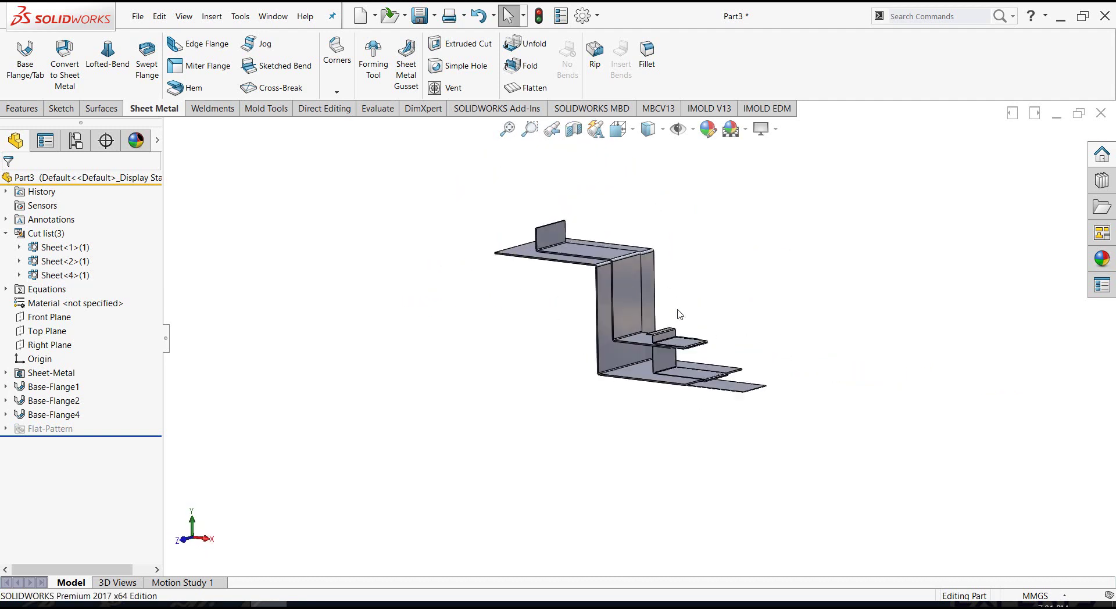
{"action": "scroll", "coordinate": [640, 212], "scroll_direction": "down", "scroll_amount": 1}
{"action": "scroll", "coordinate": [581, 279], "scroll_direction": "down", "scroll_amount": 1}
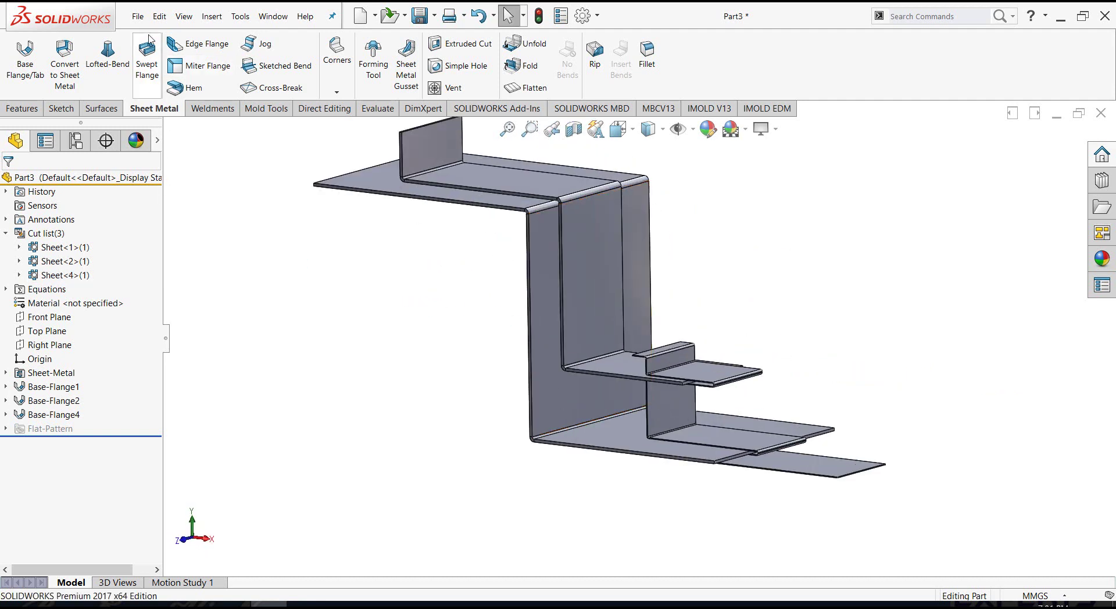
{"action": "left_click", "coordinate": [138, 16]}
- Save the part as m-body.SLDPRT and start a new drawing from it
{"action": "left_click", "coordinate": [165, 154]}
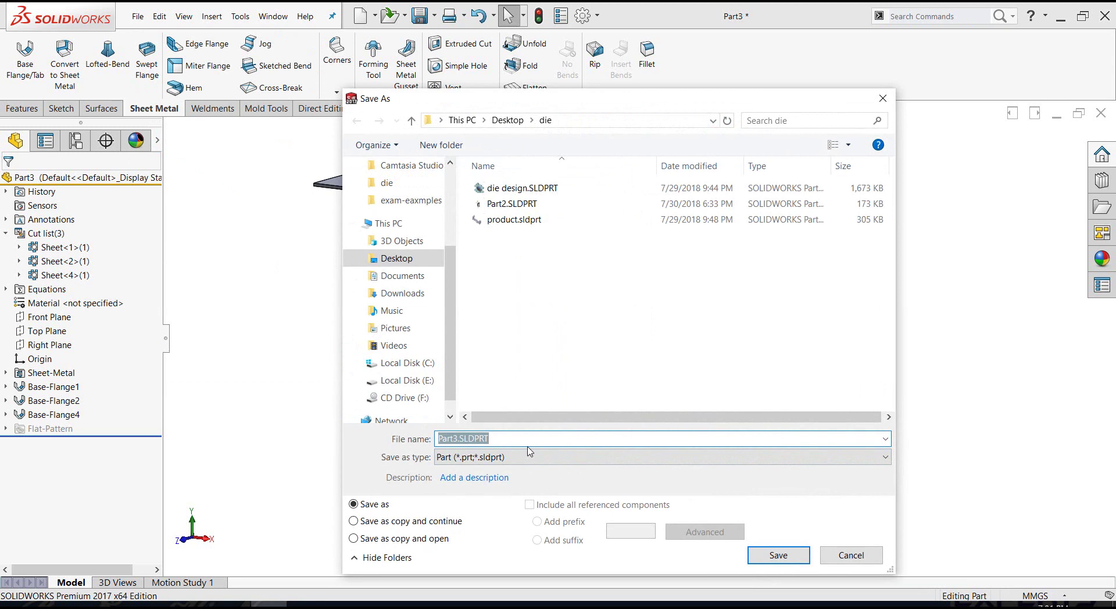
{"action": "type", "text": "m-body"}
{"action": "key", "text": "Return"}
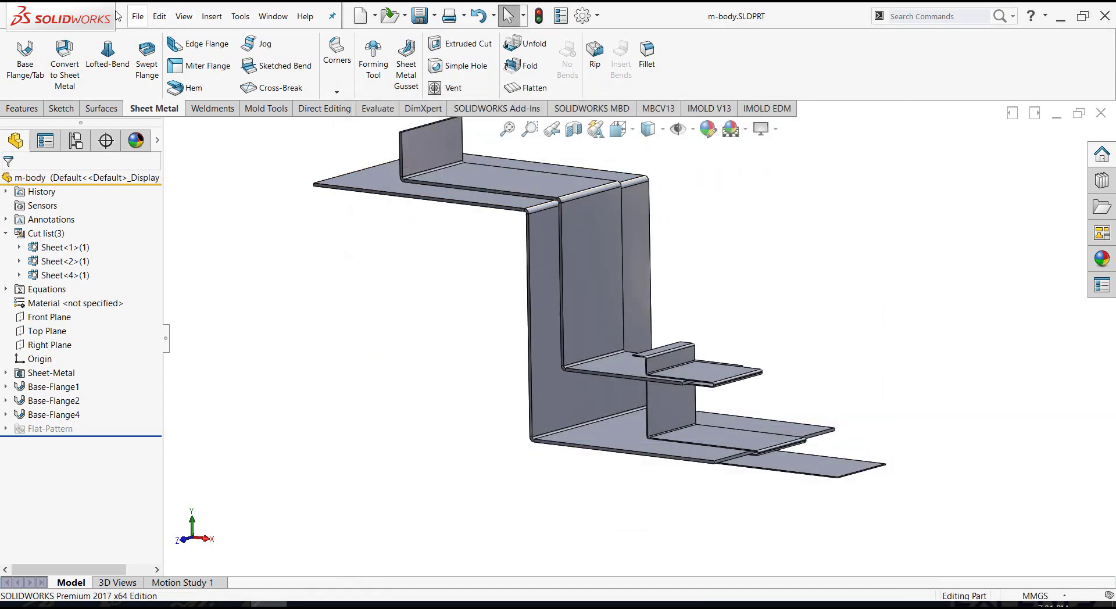
{"action": "left_click", "coordinate": [144, 19]}
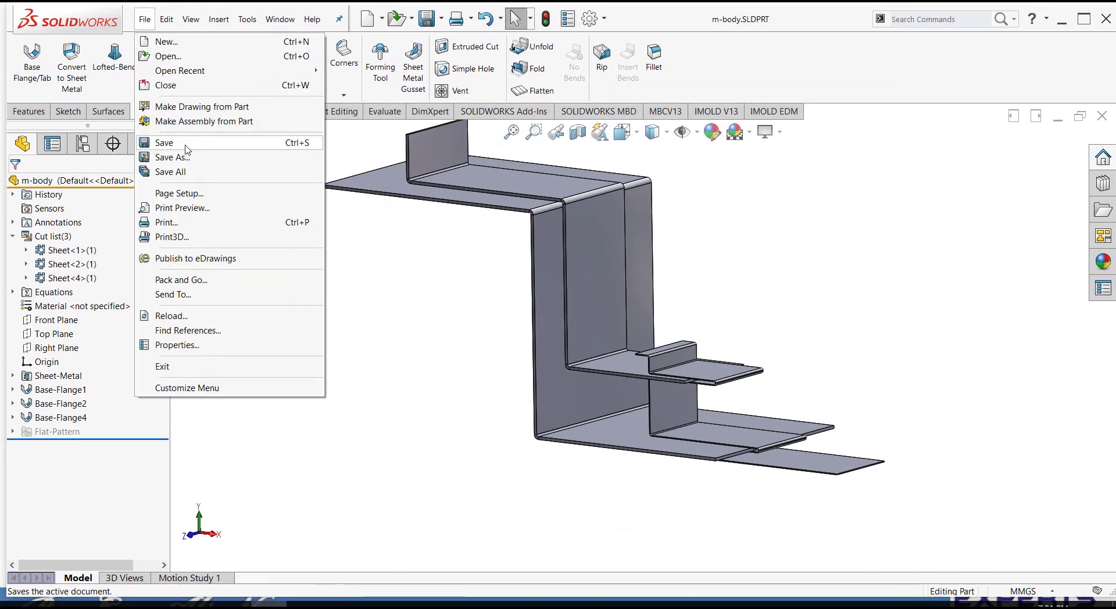
{"action": "left_click", "coordinate": [204, 108]}
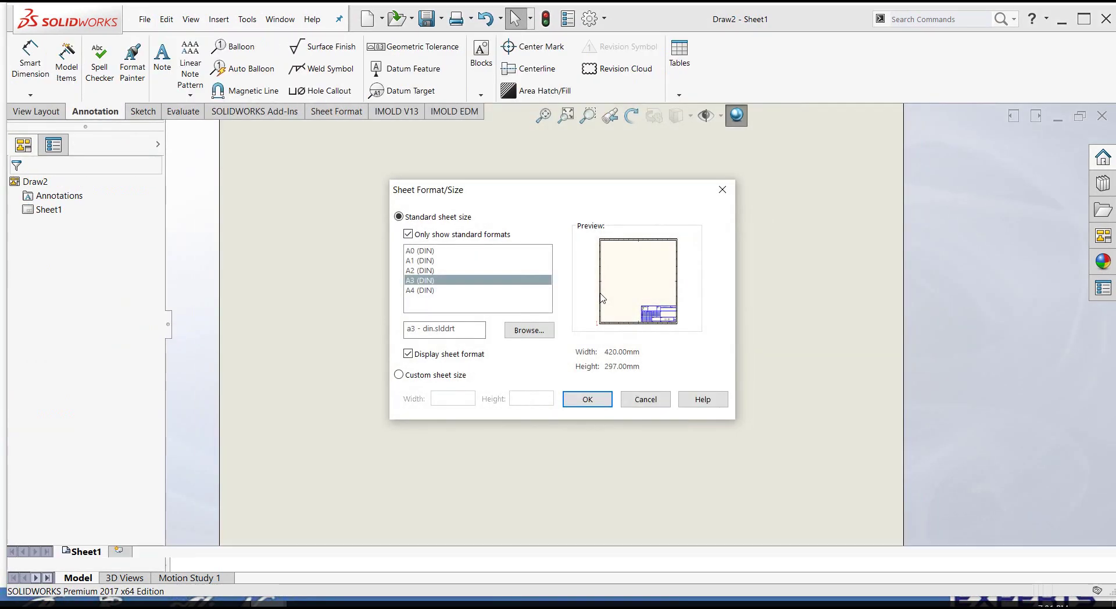
- Accept the A3 sheet and place an isometric view of m-body on it
{"action": "left_click", "coordinate": [584, 399]}
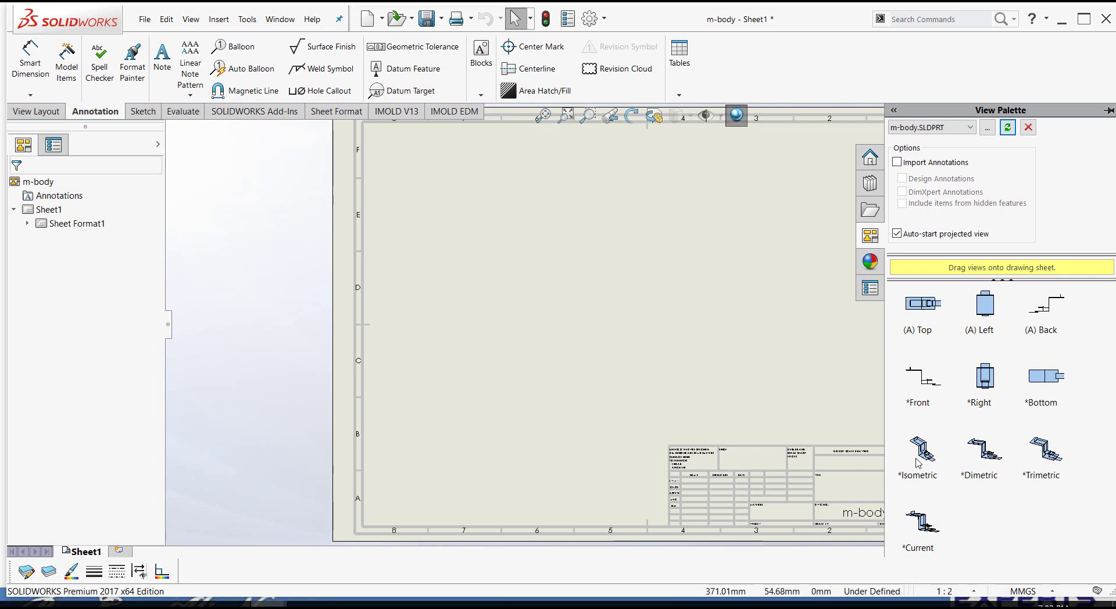
{"action": "left_click_drag", "start_coordinate": [917, 462], "coordinate": [793, 273]}
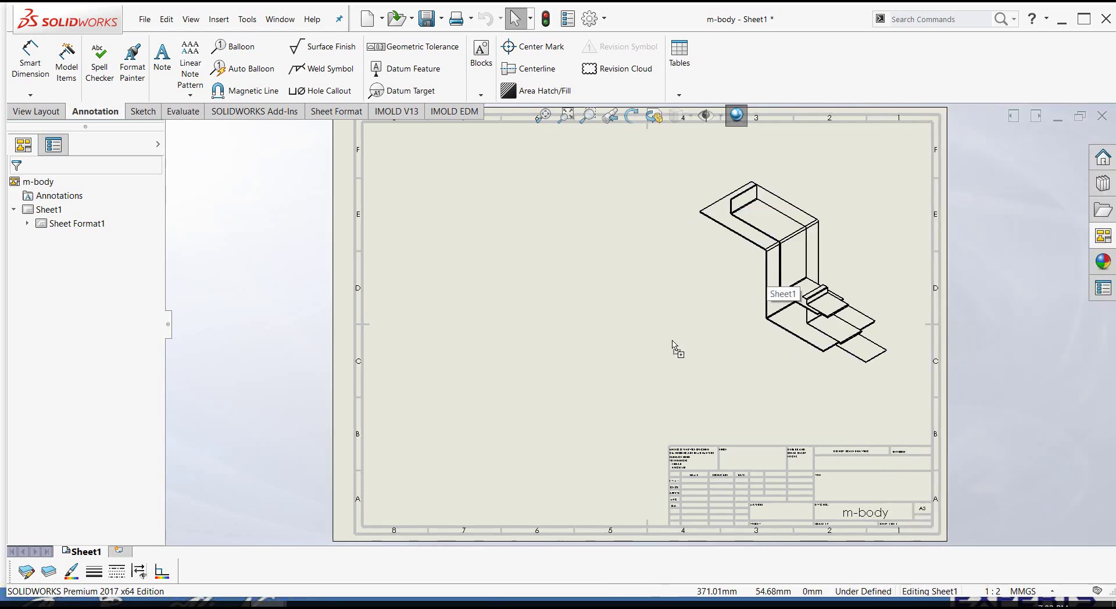
{"action": "key", "text": "Escape"}
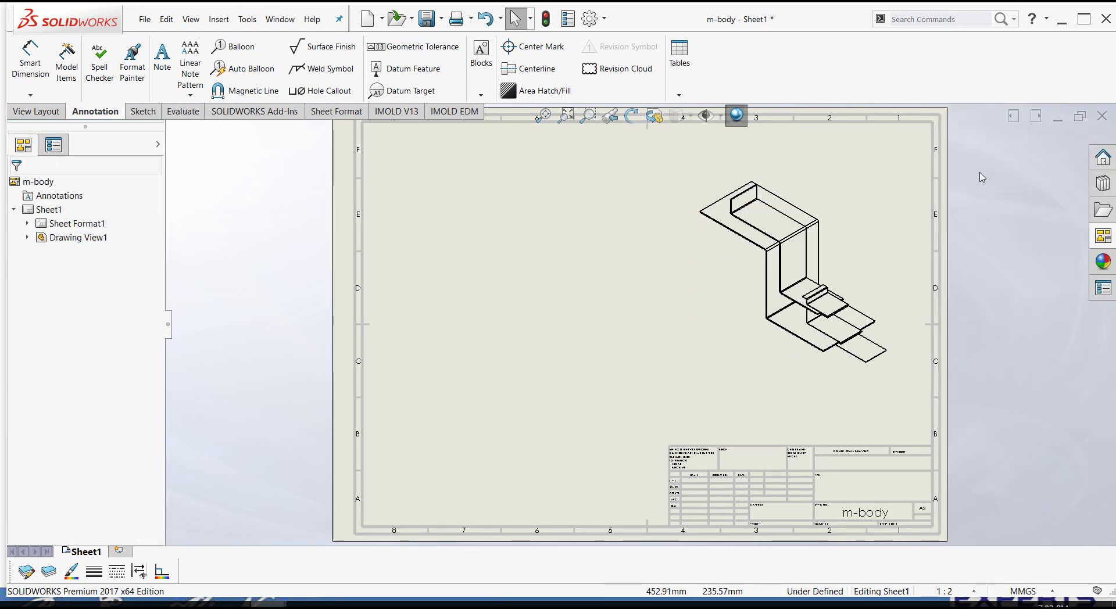
- Set the isometric view's display style to Shaded With Edges
{"action": "left_click", "coordinate": [770, 216]}
{"action": "scroll", "coordinate": [131, 412], "scroll_direction": "down", "scroll_amount": 2}
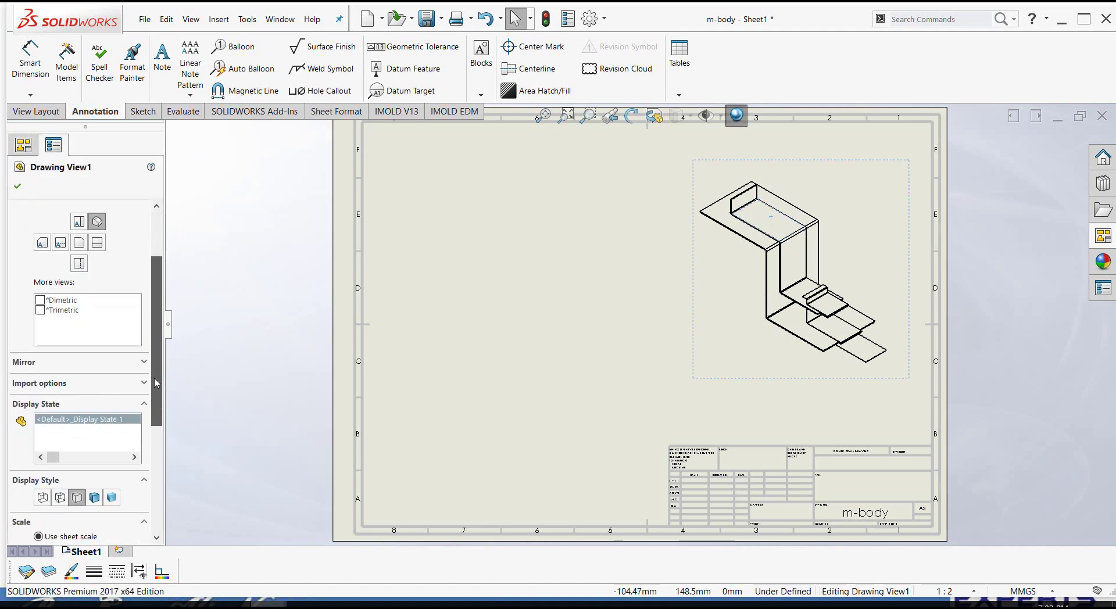
{"action": "scroll", "coordinate": [131, 412], "scroll_direction": "down", "scroll_amount": 3}
{"action": "left_click", "coordinate": [110, 415]}
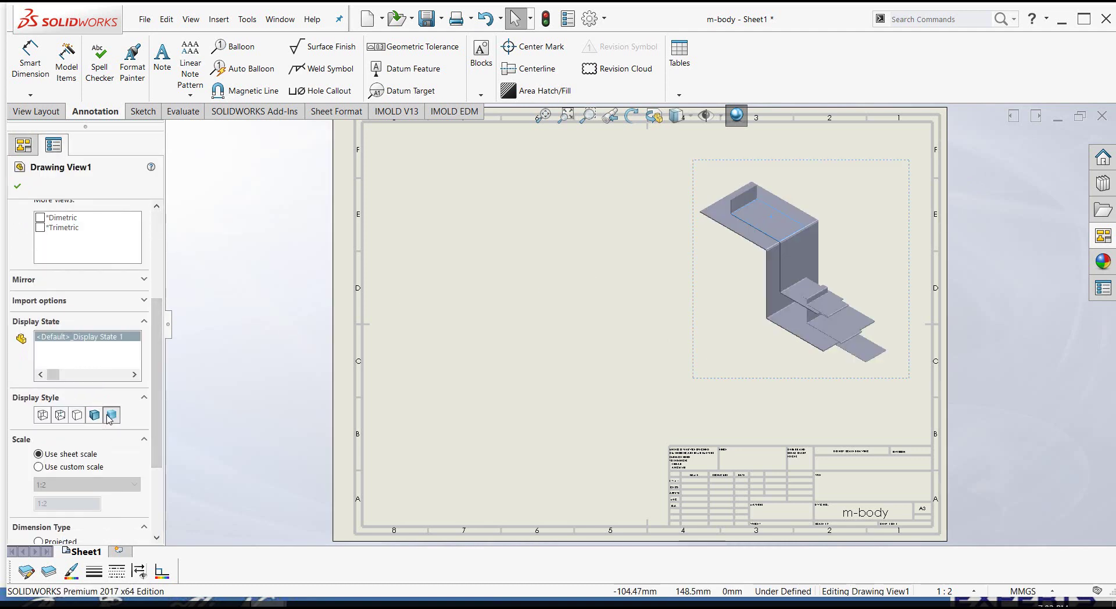
{"action": "left_click", "coordinate": [511, 352]}
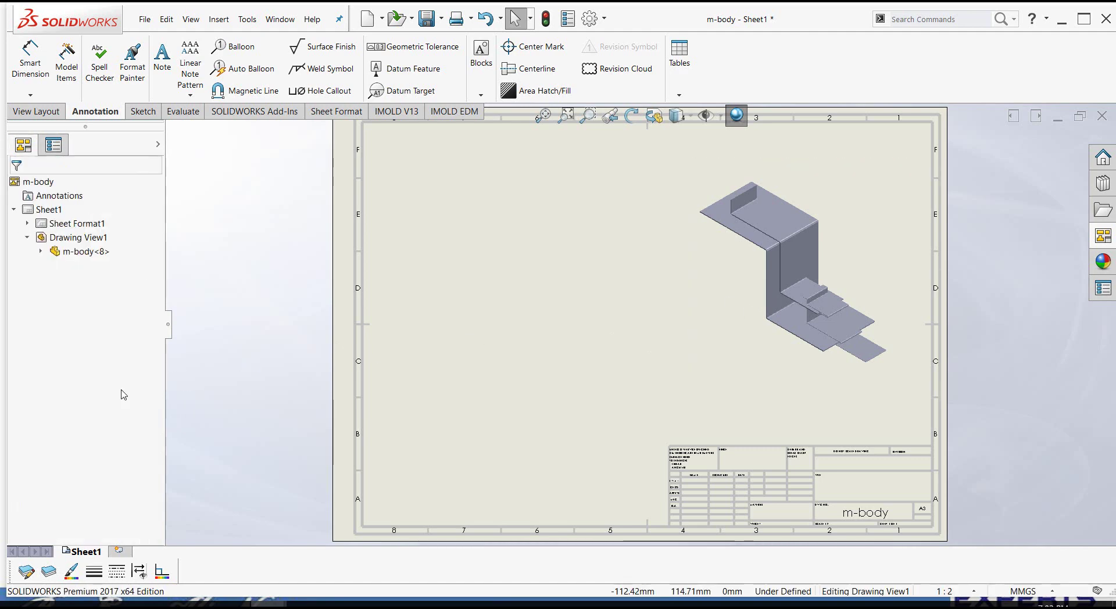
{"action": "left_click", "coordinate": [827, 289]}
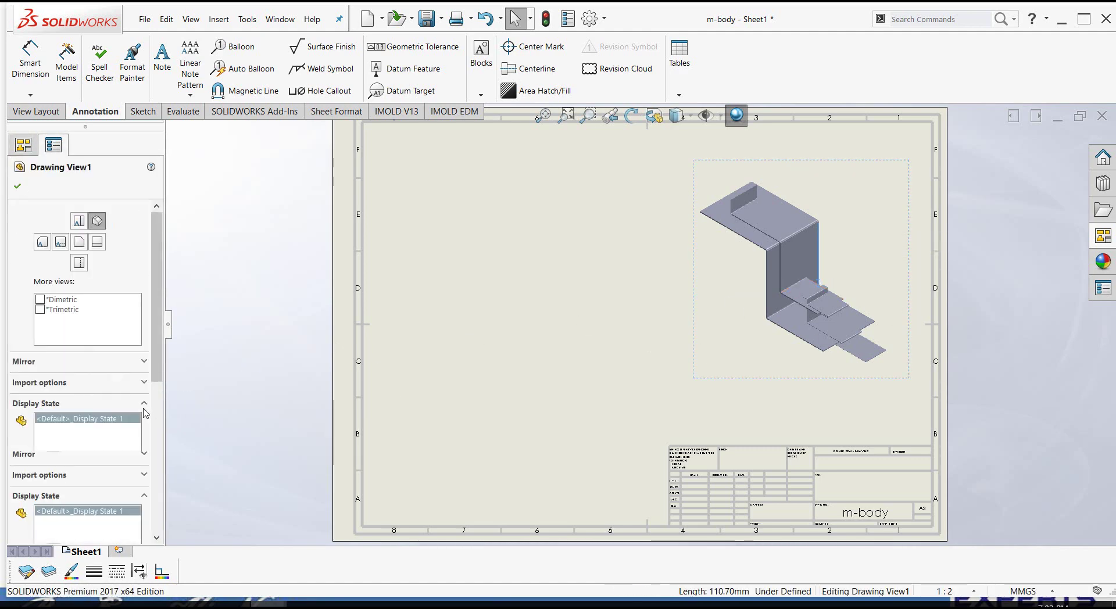
{"action": "scroll", "coordinate": [145, 413], "scroll_direction": "down", "scroll_amount": 5}
{"action": "left_click", "coordinate": [95, 315]}
{"action": "left_click", "coordinate": [473, 303]}
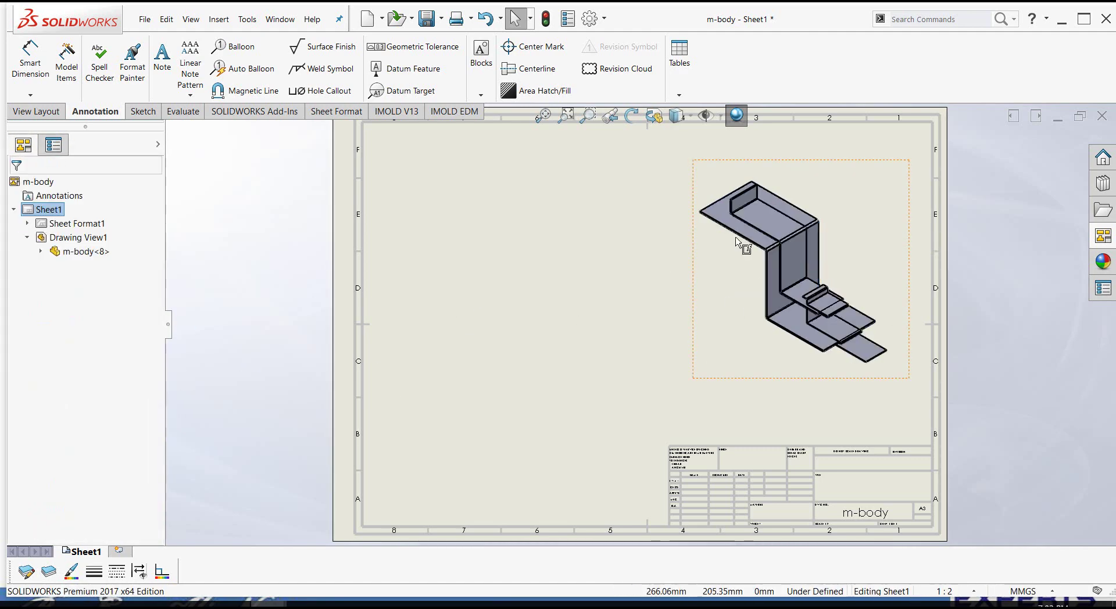
{"action": "scroll", "coordinate": [748, 237], "scroll_direction": "down", "scroll_amount": 2}
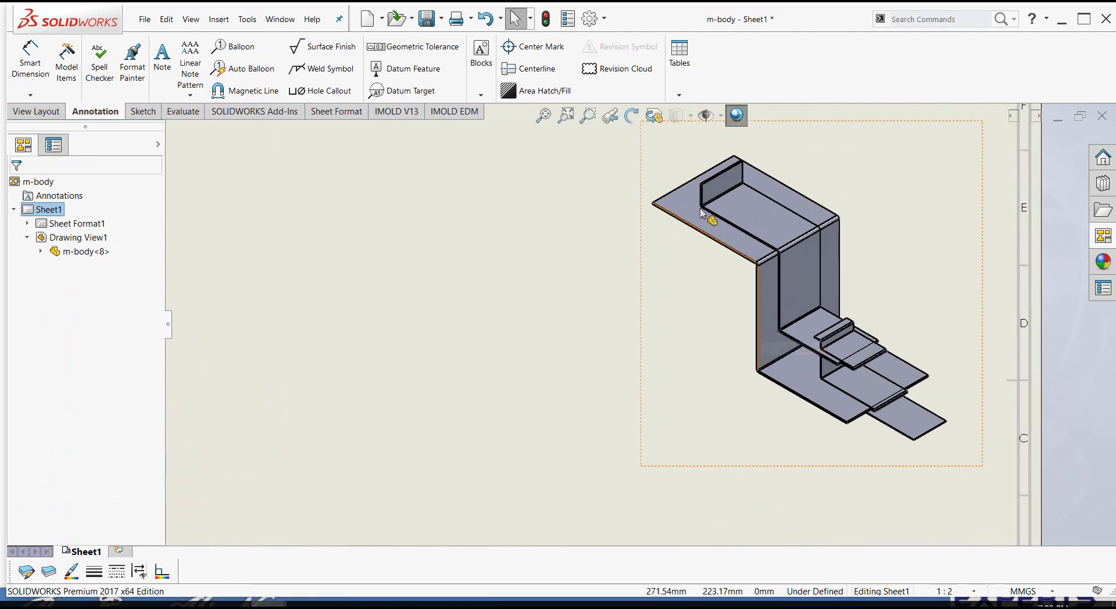
{"action": "scroll", "coordinate": [543, 299], "scroll_direction": "up", "scroll_amount": 1}
- Add three balloons to the isometric view: on the top face, upper shelf and lower tab
{"action": "left_click", "coordinate": [229, 47]}
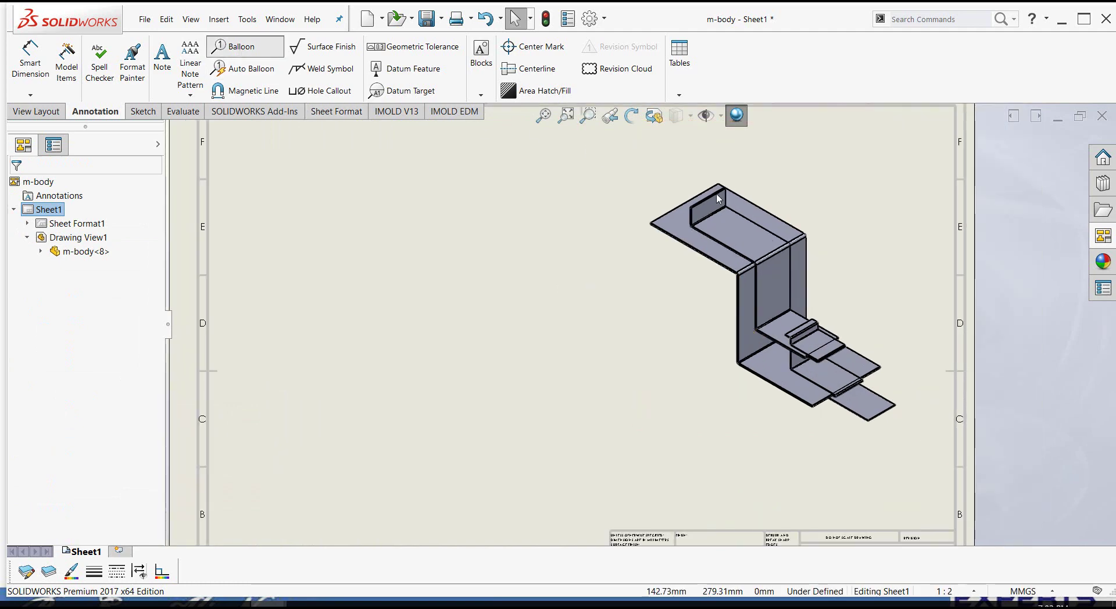
{"action": "scroll", "coordinate": [715, 197], "scroll_direction": "down", "scroll_amount": 2}
{"action": "left_click", "coordinate": [597, 222]}
{"action": "left_click", "coordinate": [542, 153]}
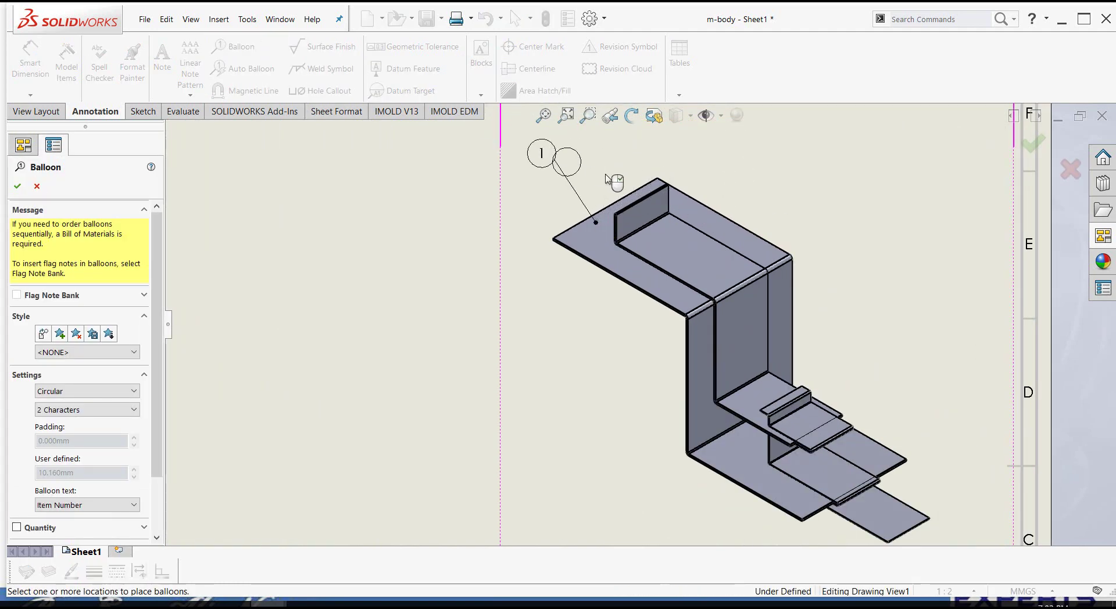
{"action": "left_click", "coordinate": [708, 266]}
{"action": "left_click", "coordinate": [819, 165]}
{"action": "left_click", "coordinate": [821, 417]}
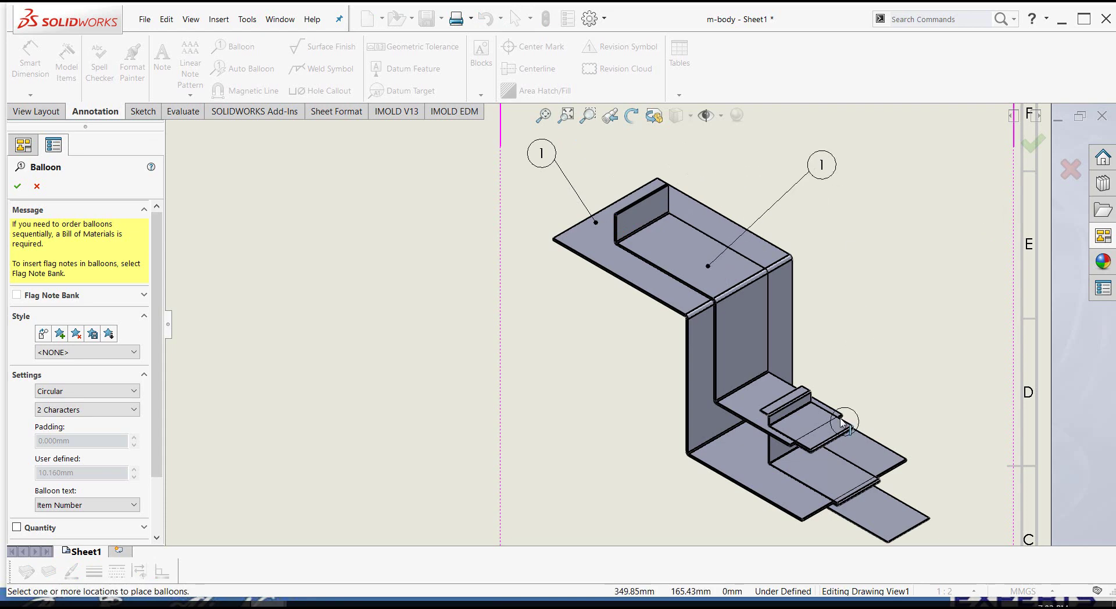
{"action": "scroll", "coordinate": [924, 460], "scroll_direction": "down", "scroll_amount": 1}
{"action": "left_click", "coordinate": [909, 241]}
{"action": "scroll", "coordinate": [899, 272], "scroll_direction": "down", "scroll_amount": 1}
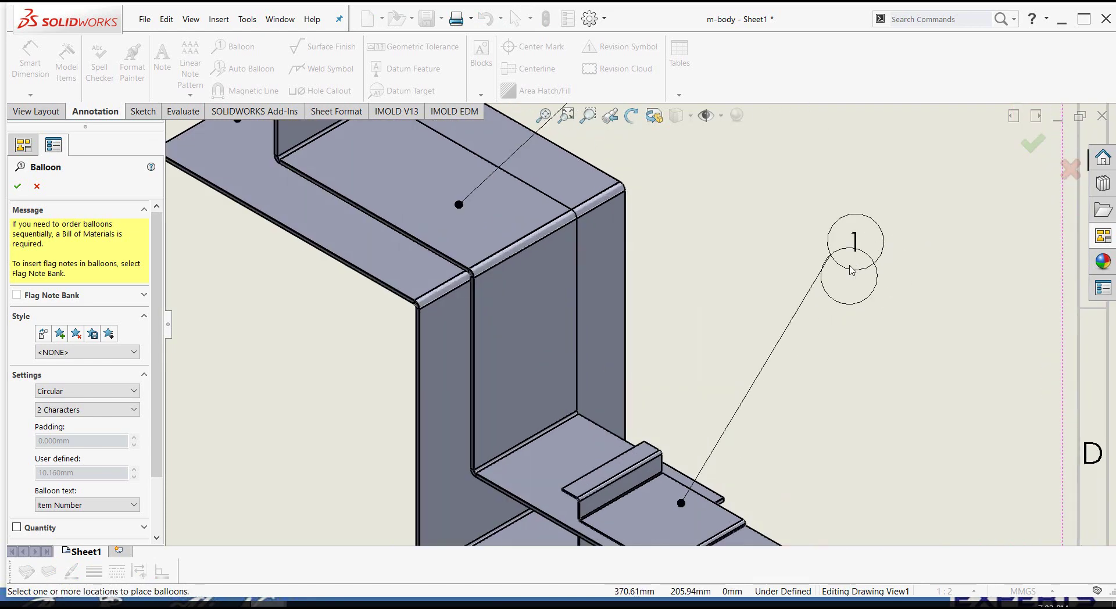
{"action": "scroll", "coordinate": [852, 270], "scroll_direction": "up", "scroll_amount": 2}
{"action": "key", "text": "Escape"}
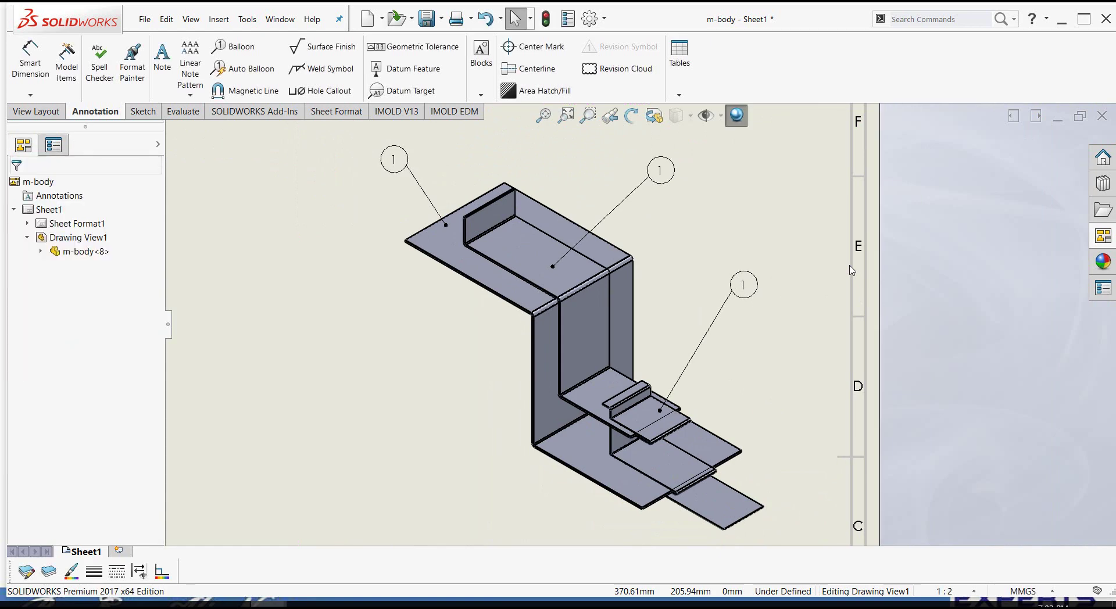
- Switch the top-right balloon's text to custom Text for balloon 2
{"action": "left_click", "coordinate": [660, 171]}
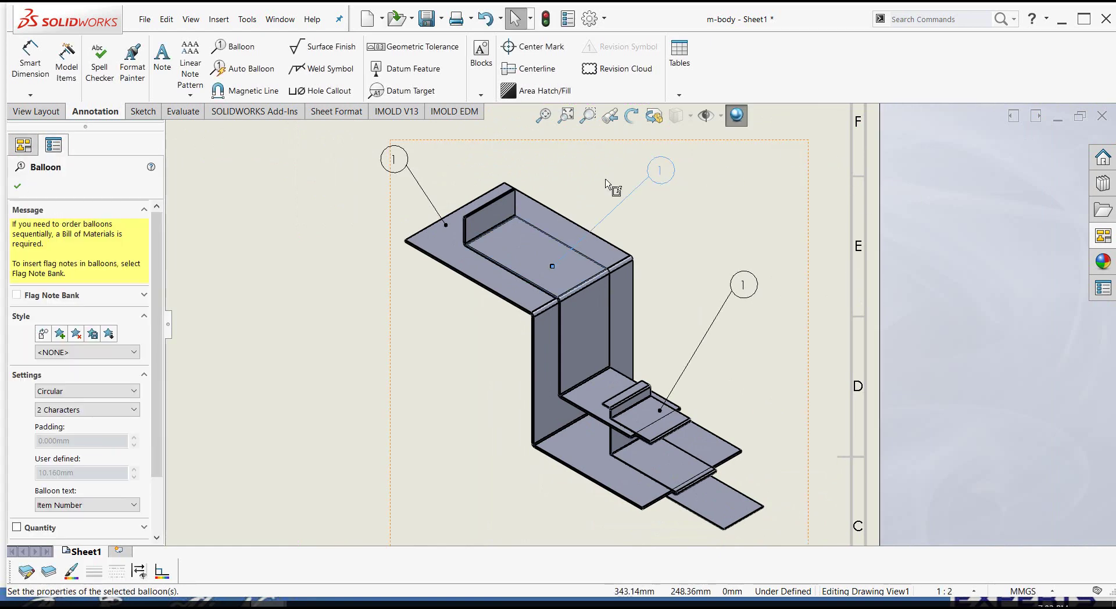
{"action": "scroll", "coordinate": [88, 378], "scroll_direction": "down", "scroll_amount": 3}
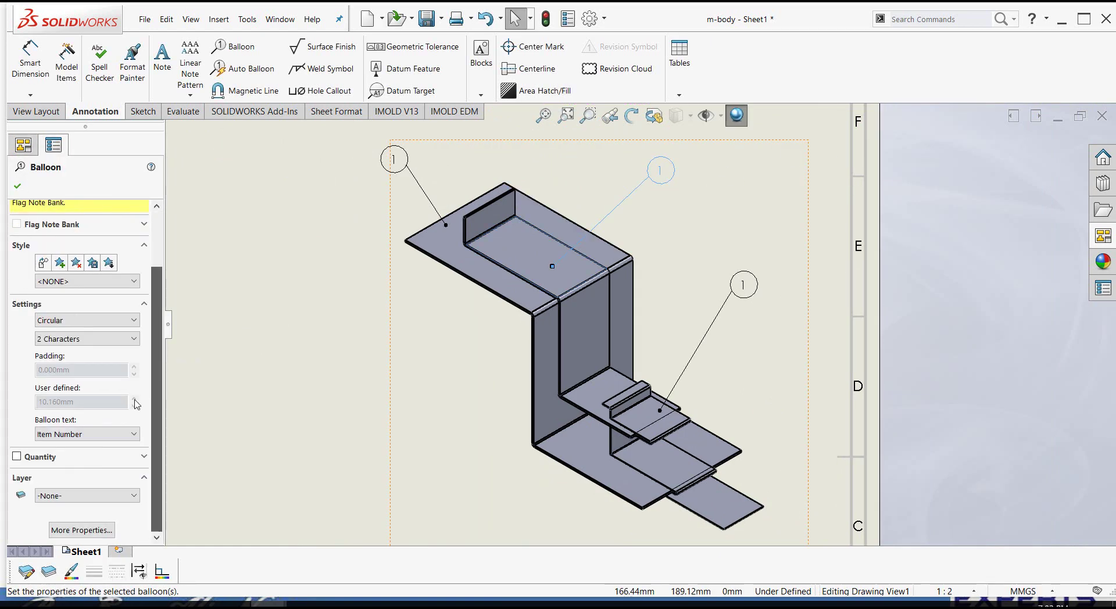
{"action": "left_click", "coordinate": [86, 436]}
{"action": "left_click", "coordinate": [86, 447]}
{"action": "type", "text": "2"}
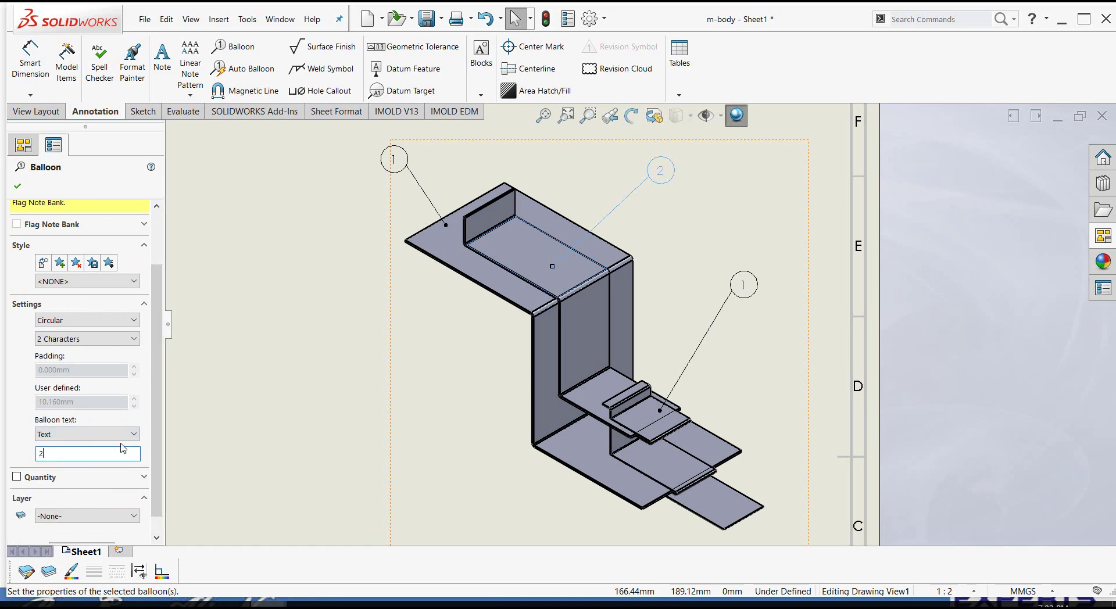
{"action": "left_click", "coordinate": [19, 186]}
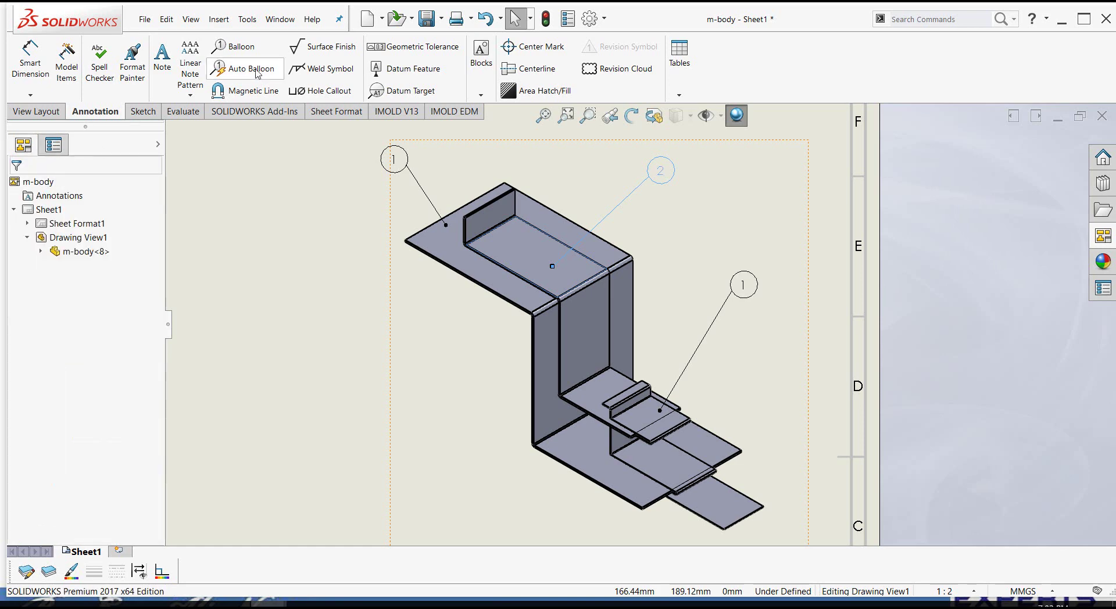
- Change the lower balloon to custom text reading 3, then zoom out to the full sheet
{"action": "left_click", "coordinate": [743, 285]}
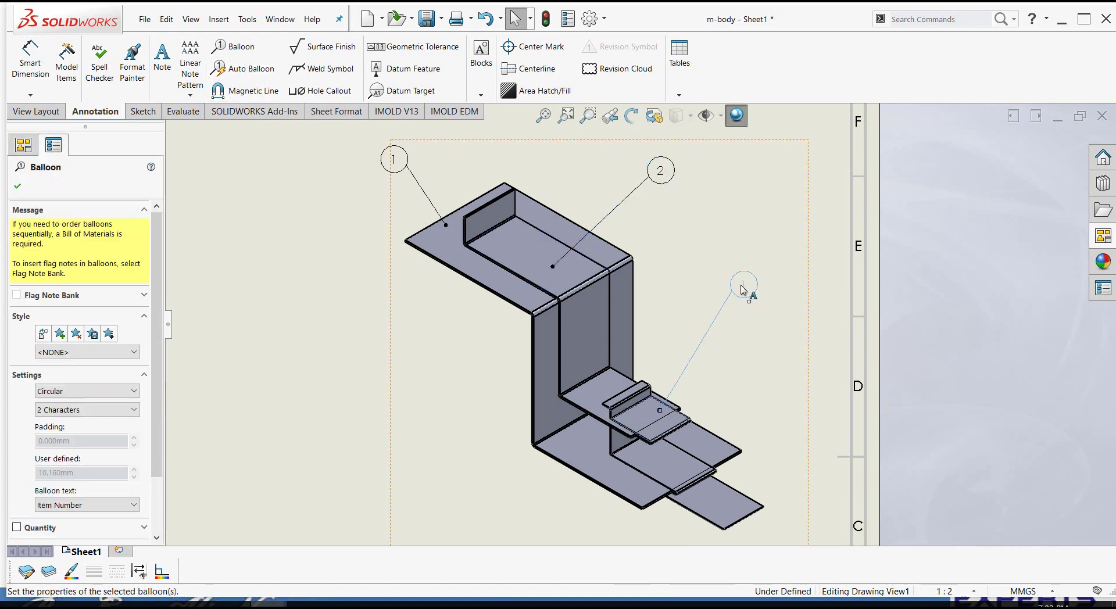
{"action": "left_click_drag", "start_coordinate": [160, 400], "coordinate": [159, 423]}
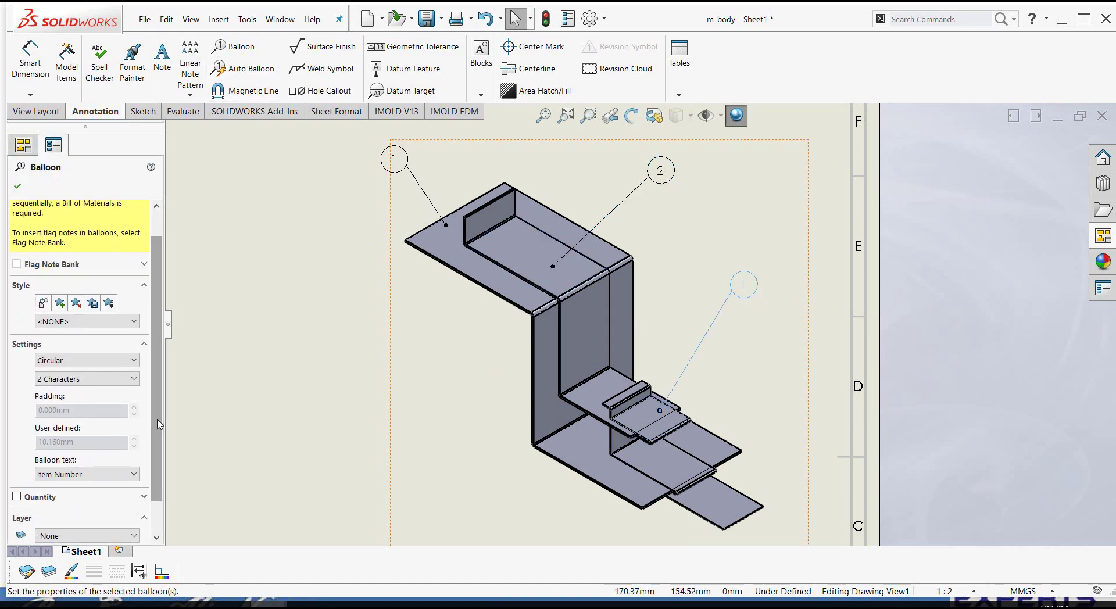
{"action": "left_click", "coordinate": [63, 474]}
{"action": "left_click", "coordinate": [60, 488]}
{"action": "type", "text": "3"}
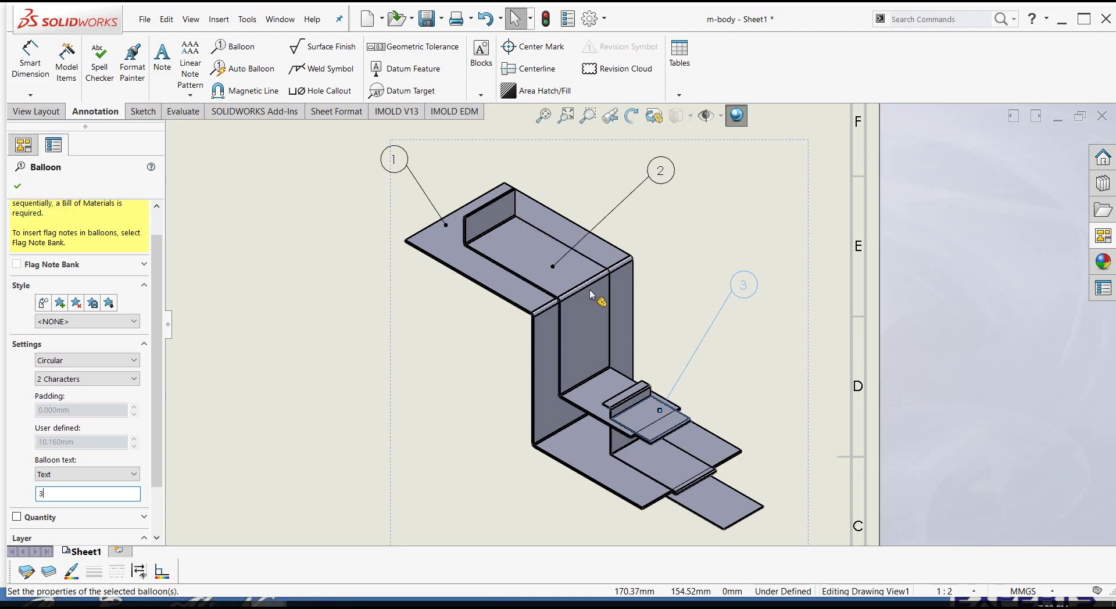
{"action": "left_click", "coordinate": [16, 186]}
{"action": "scroll", "coordinate": [552, 384], "scroll_direction": "up", "scroll_amount": 3}
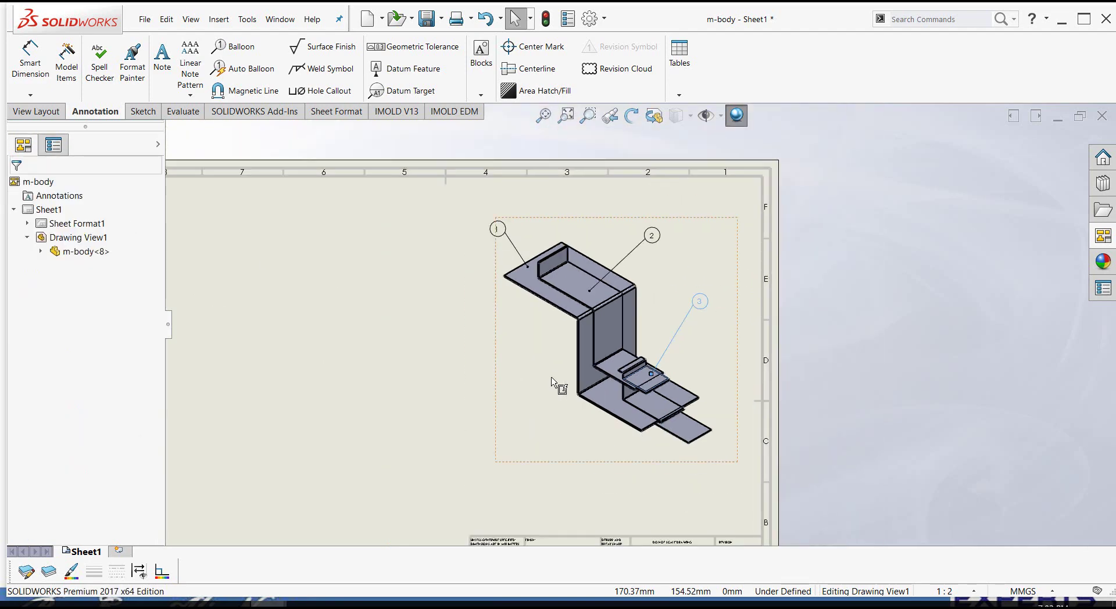
{"action": "left_click", "coordinate": [385, 376]}
{"action": "scroll", "coordinate": [540, 285], "scroll_direction": "up", "scroll_amount": 3}
{"action": "scroll", "coordinate": [494, 258], "scroll_direction": "down", "scroll_amount": 3}
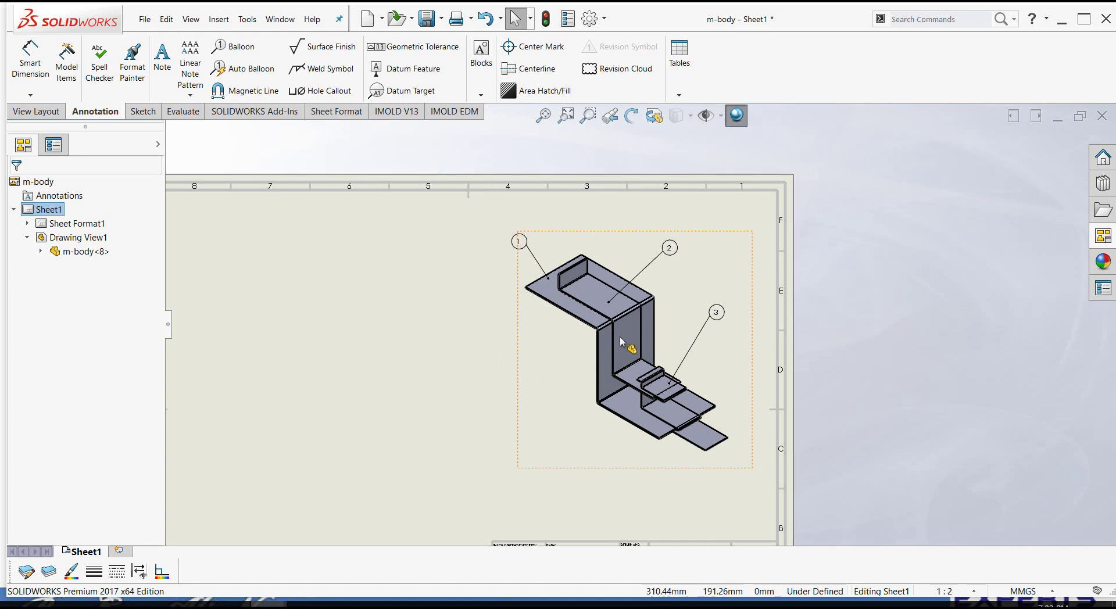
{"action": "scroll", "coordinate": [600, 347], "scroll_direction": "up", "scroll_amount": 2}
{"action": "scroll", "coordinate": [599, 347], "scroll_direction": "down", "scroll_amount": 1}
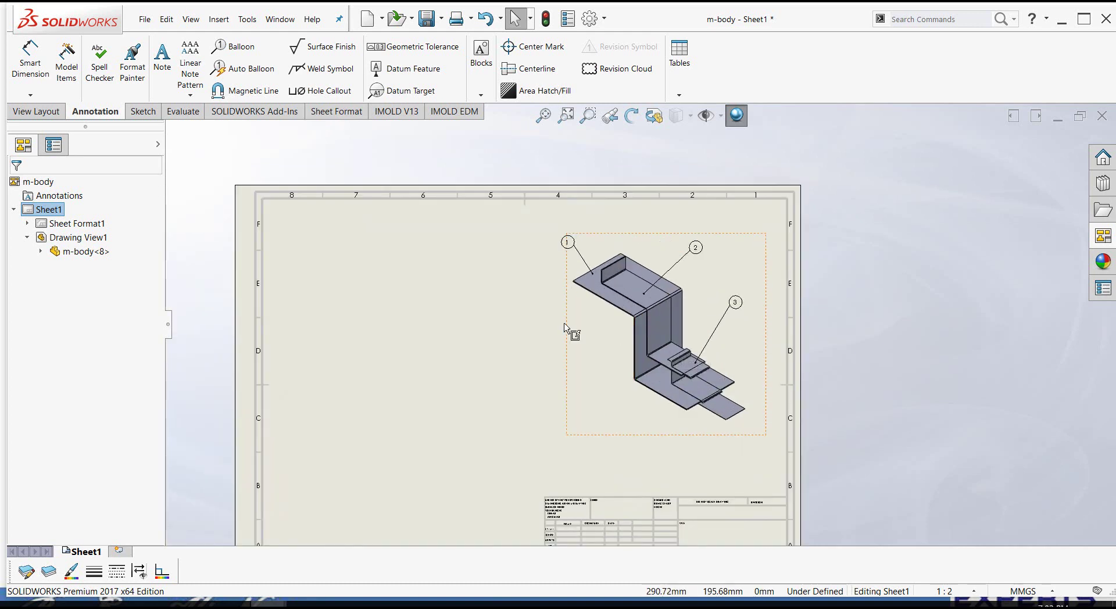
{"action": "left_click", "coordinate": [44, 112]}
{"action": "left_click", "coordinate": [60, 67]}
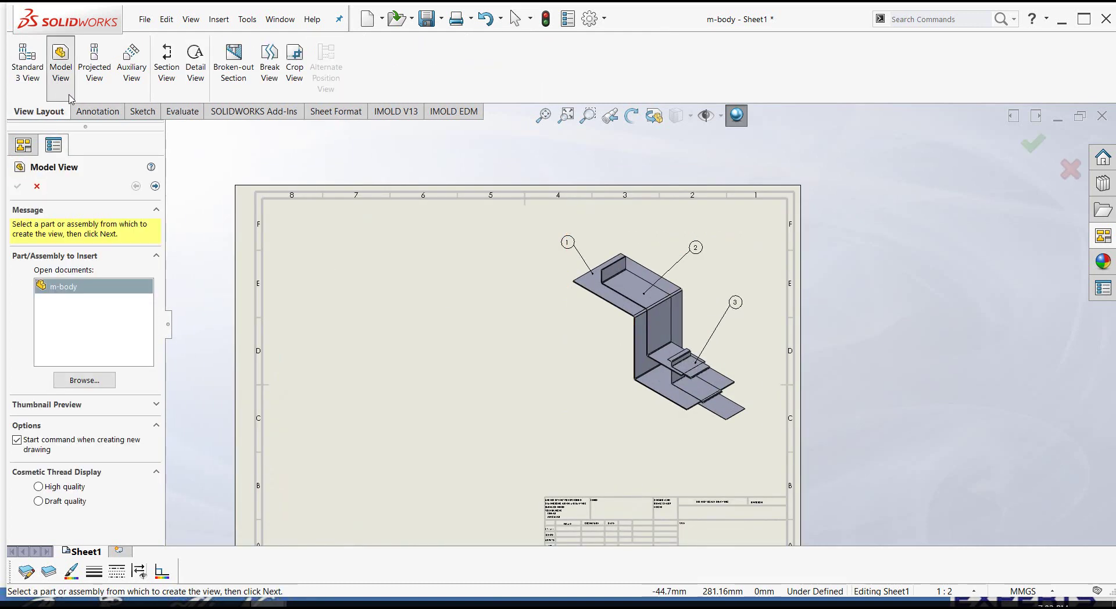
{"action": "left_click", "coordinate": [105, 380]}
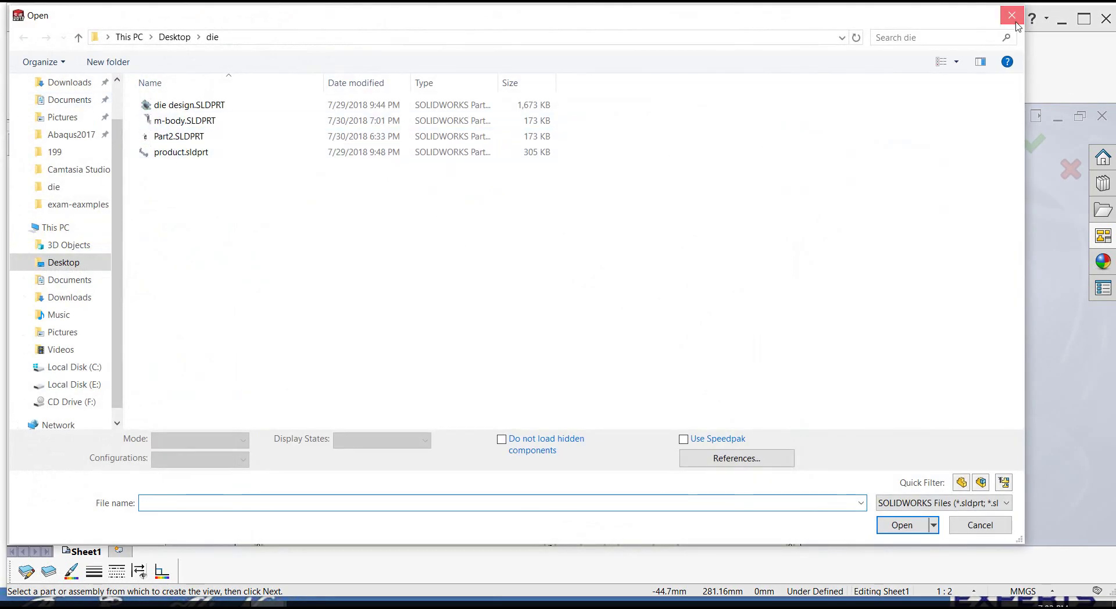
{"action": "key", "text": "Escape"}
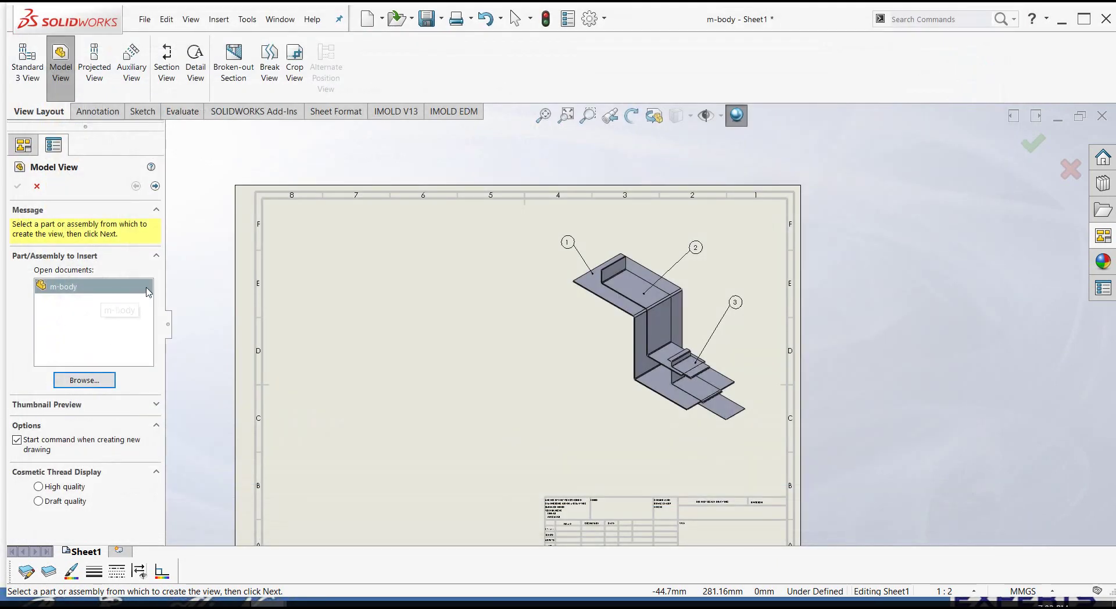
{"action": "left_click", "coordinate": [279, 16]}
{"action": "mouse_move", "coordinate": [316, 136]}
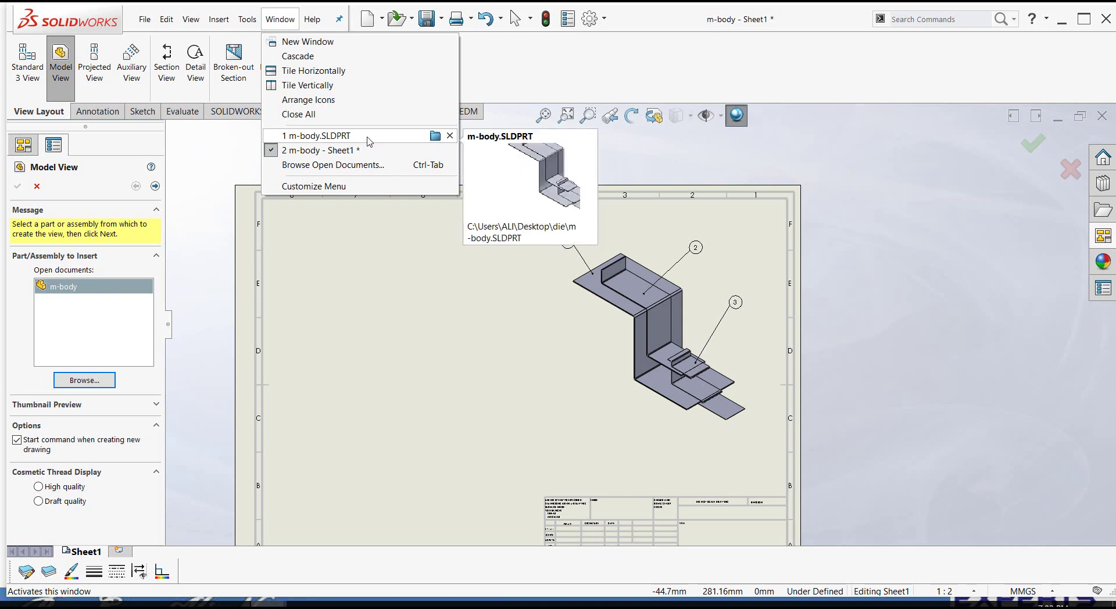
{"action": "left_click", "coordinate": [36, 338]}
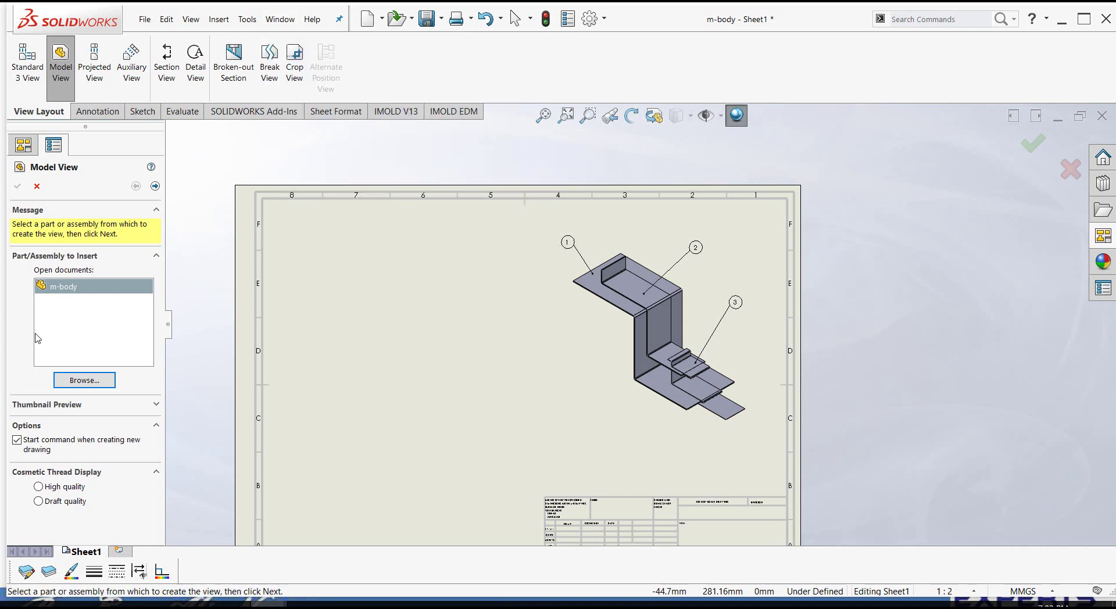
{"action": "left_click", "coordinate": [154, 187]}
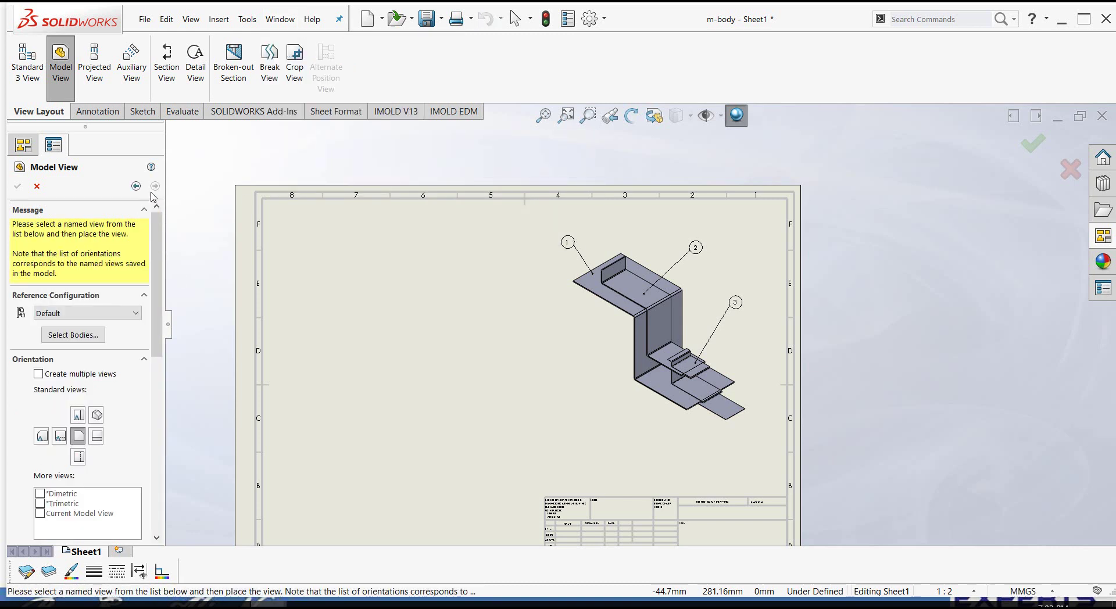
{"action": "left_click", "coordinate": [55, 337]}
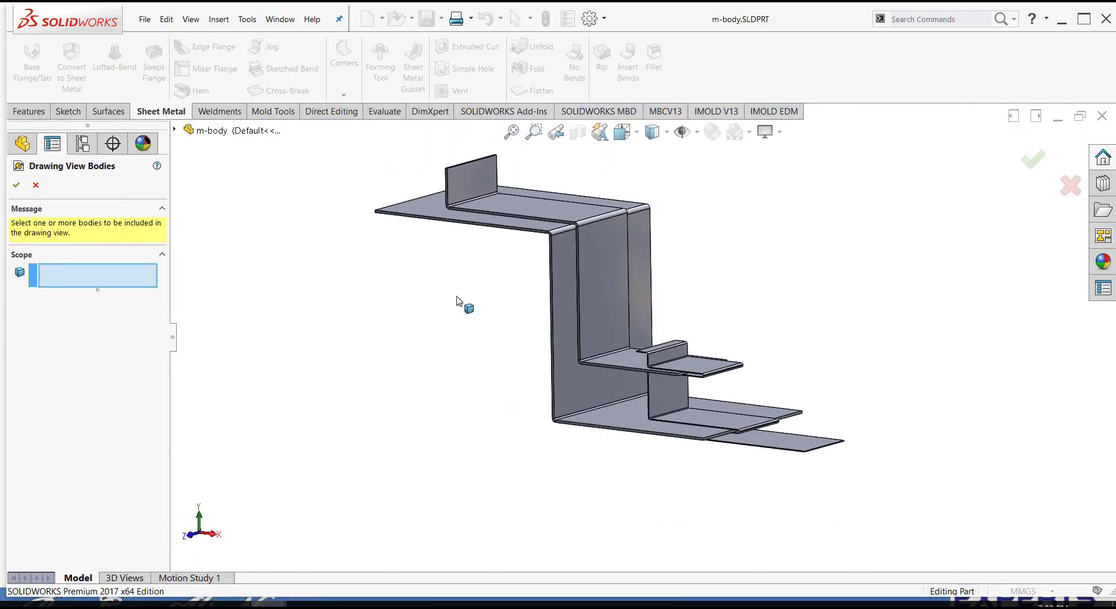
{"action": "scroll", "coordinate": [459, 301], "scroll_direction": "up", "scroll_amount": 2}
{"action": "scroll", "coordinate": [541, 326], "scroll_direction": "down", "scroll_amount": 2}
{"action": "scroll", "coordinate": [540, 326], "scroll_direction": "up", "scroll_amount": 2}
{"action": "middle_click_drag", "start_coordinate": [540, 326], "coordinate": [683, 315]}
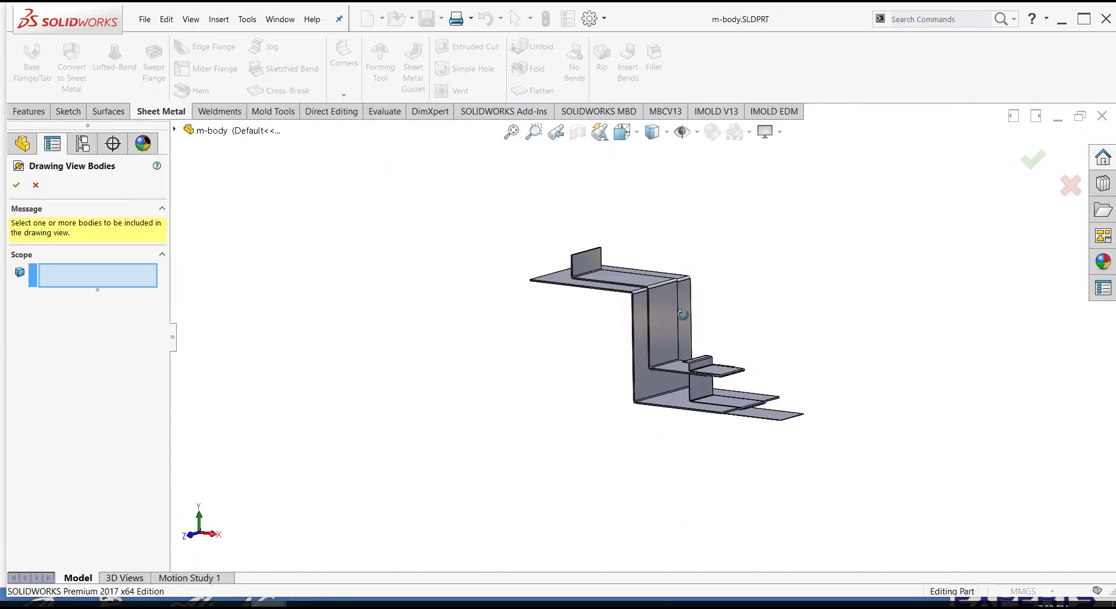
{"action": "scroll", "coordinate": [729, 340], "scroll_direction": "down", "scroll_amount": 3}
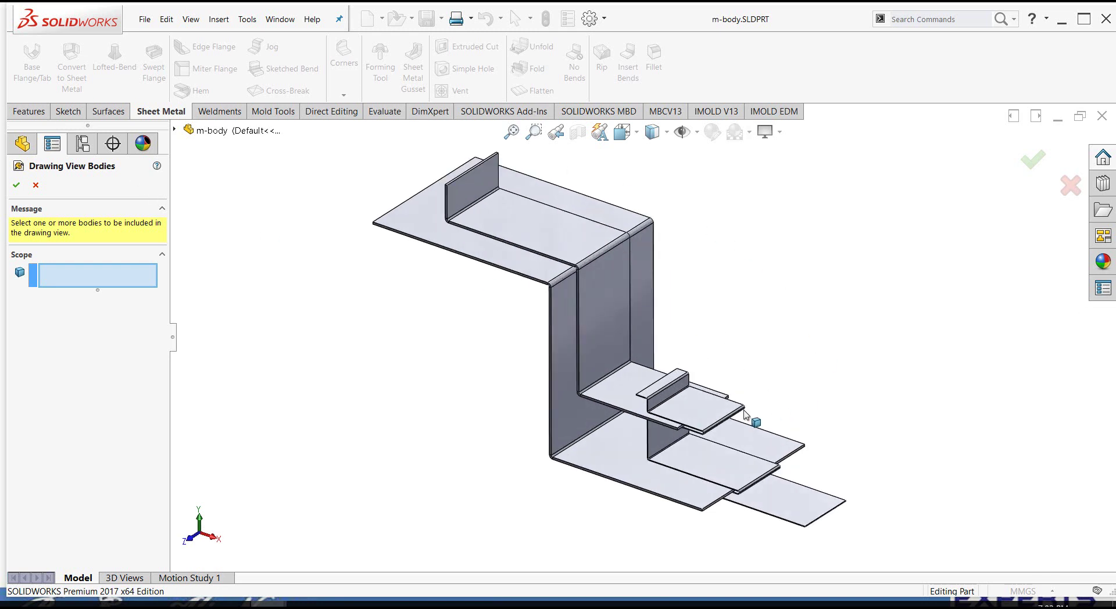
{"action": "scroll", "coordinate": [499, 344], "scroll_direction": "up", "scroll_amount": 2}
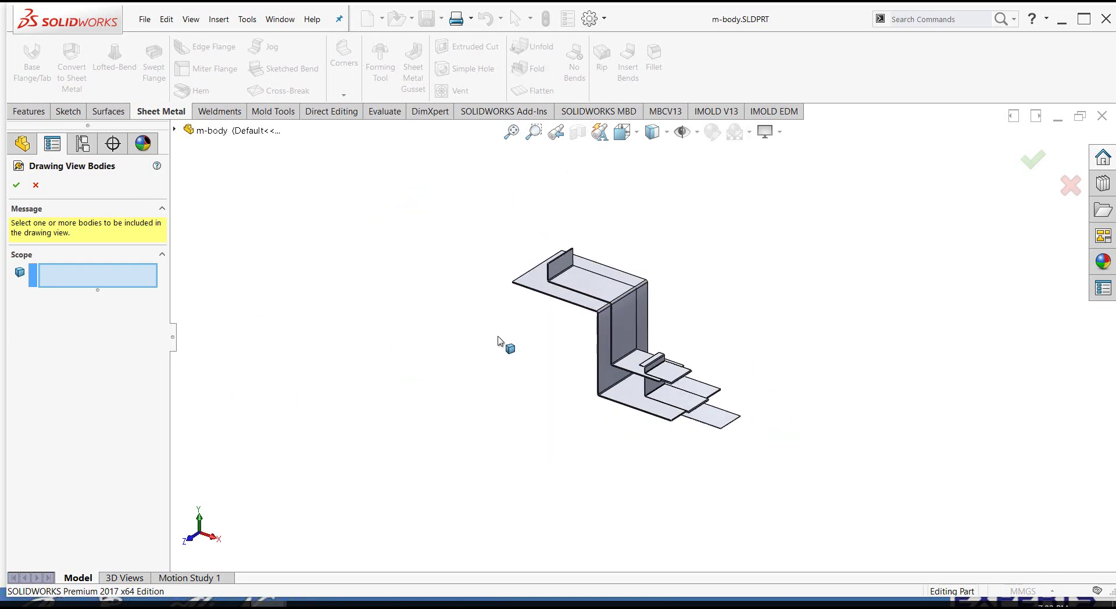
{"action": "scroll", "coordinate": [574, 340], "scroll_direction": "down", "scroll_amount": 2}
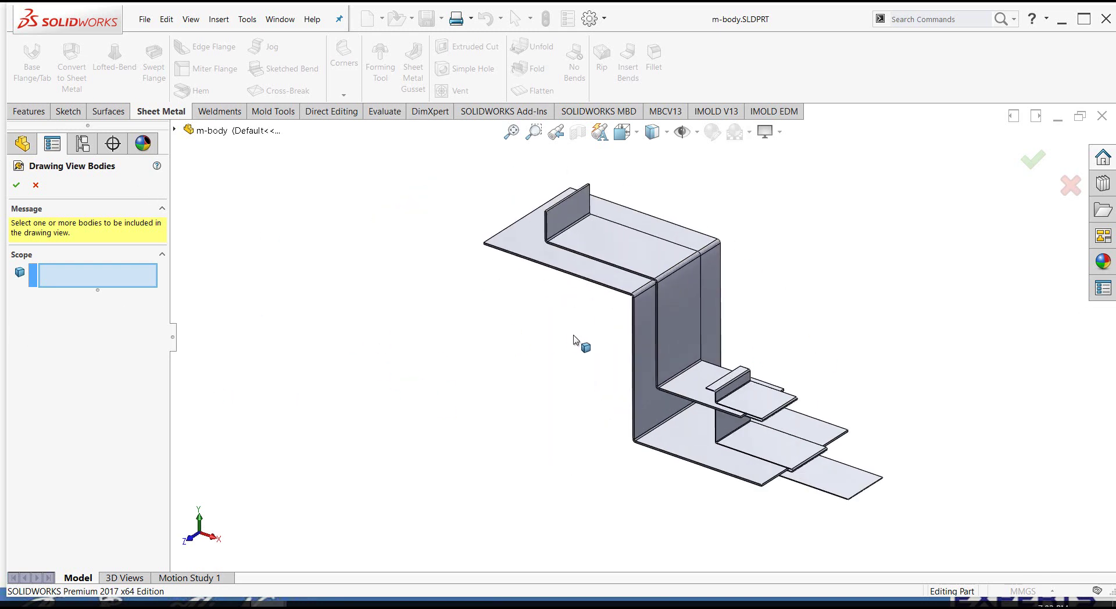
{"action": "left_click", "coordinate": [577, 275]}
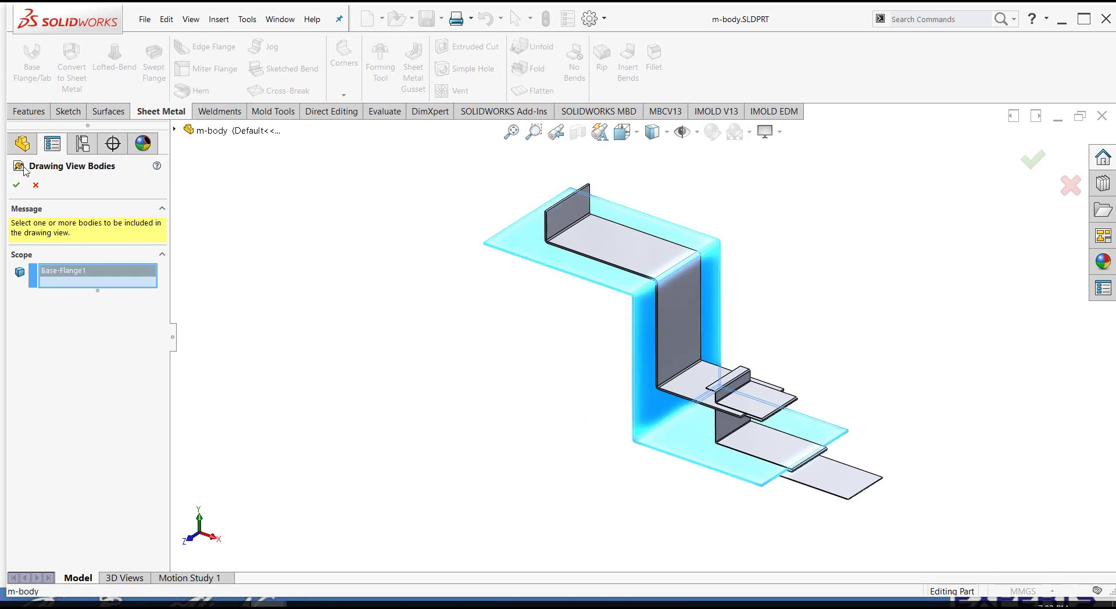
{"action": "left_click", "coordinate": [23, 185]}
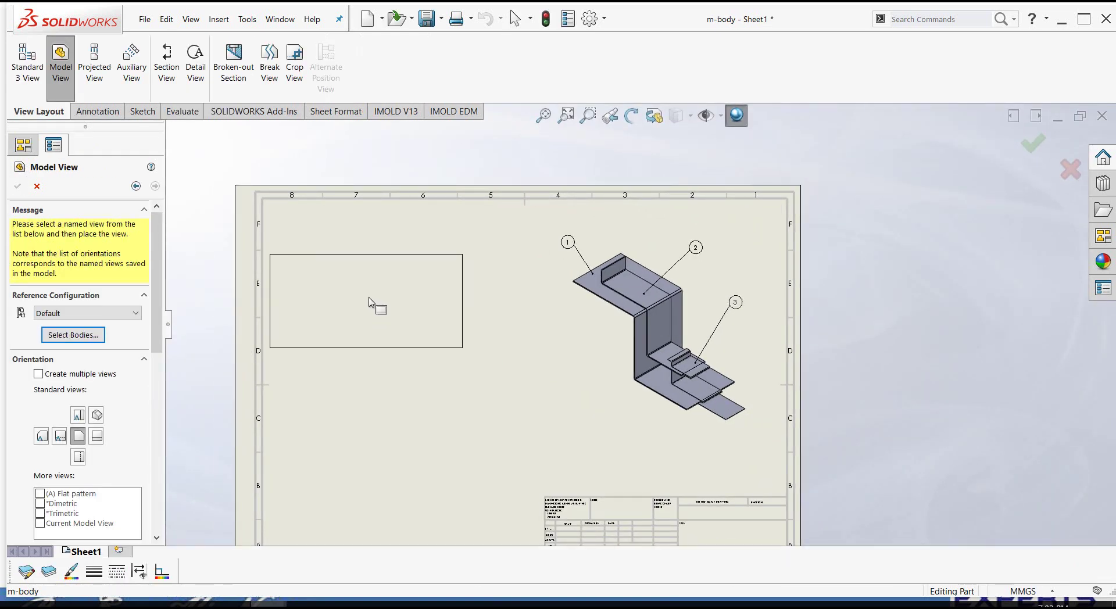
{"action": "left_click", "coordinate": [399, 272]}
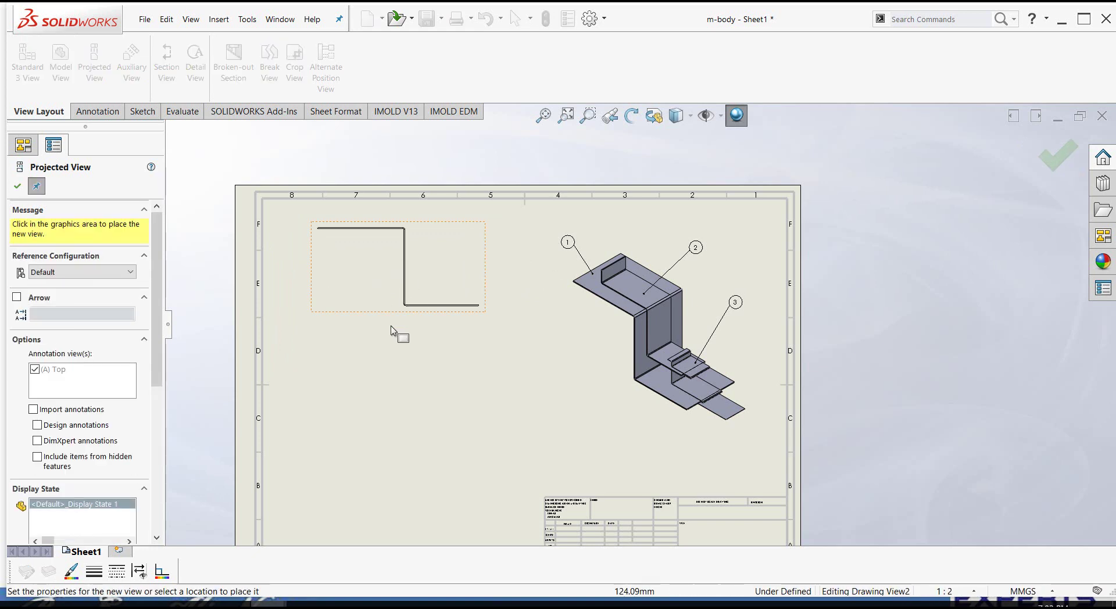
{"action": "key", "text": "Escape"}
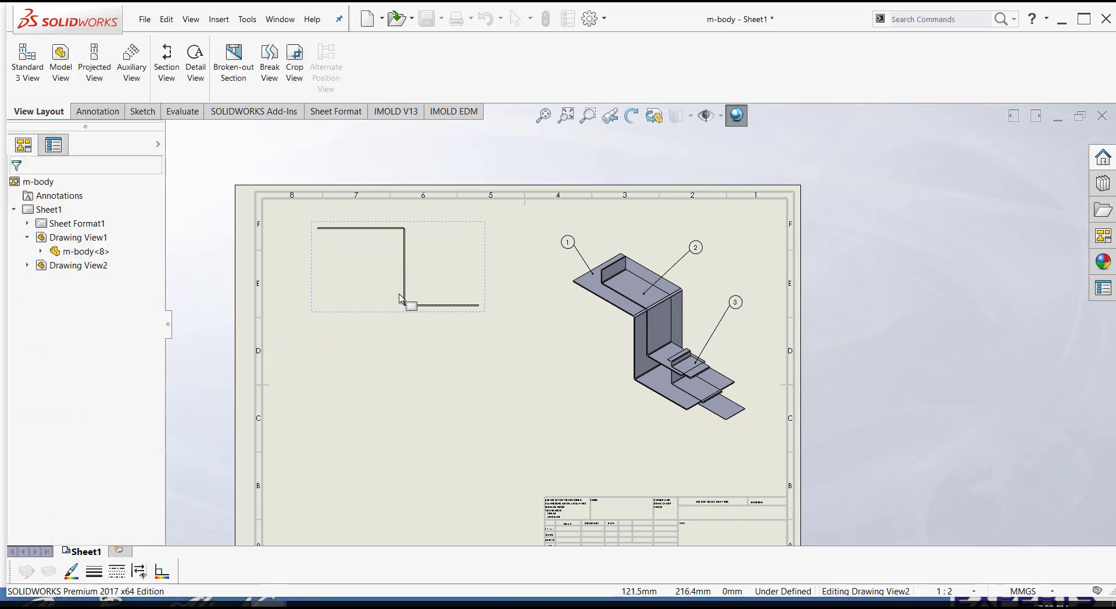
{"action": "left_click", "coordinate": [399, 298]}
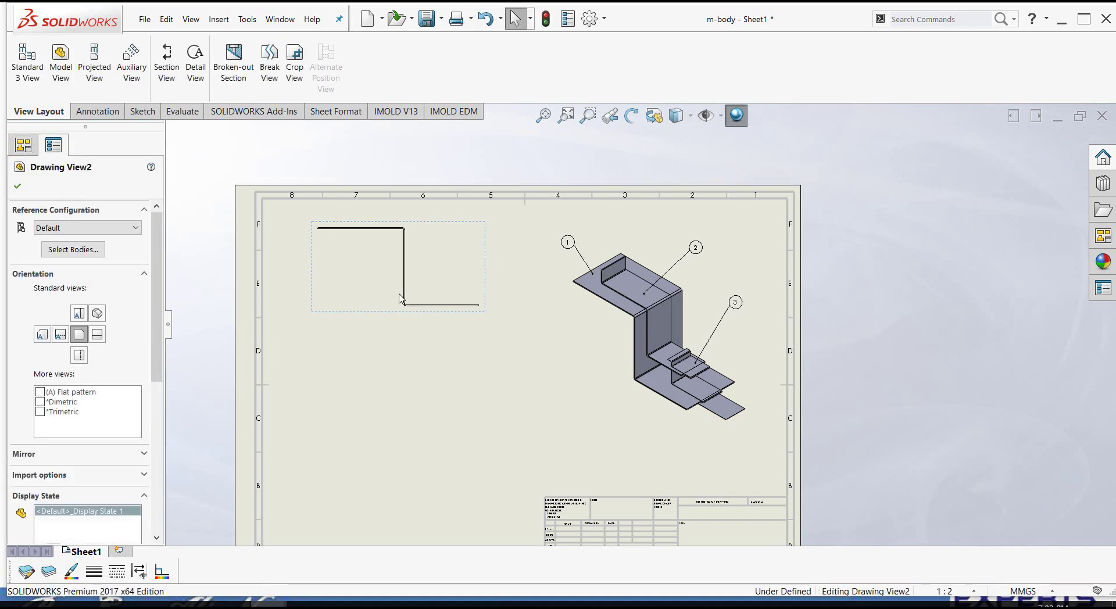
{"action": "key", "text": "Delete"}
- Delete Drawing View2 and begin a model view showing only the Base-Flange1 body
{"action": "left_click", "coordinate": [649, 255]}
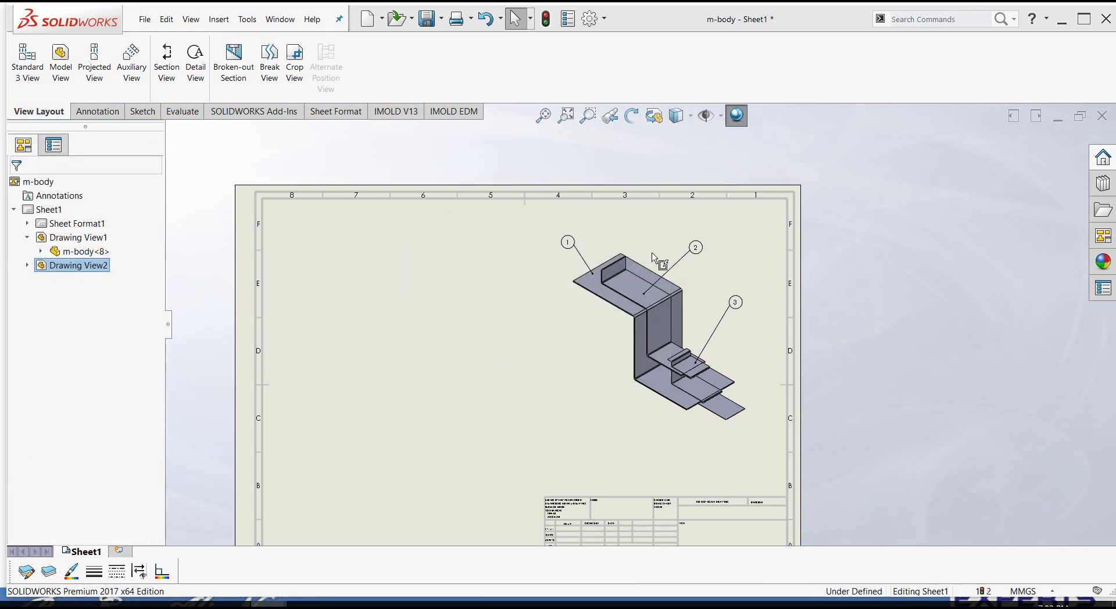
{"action": "left_click", "coordinate": [574, 302]}
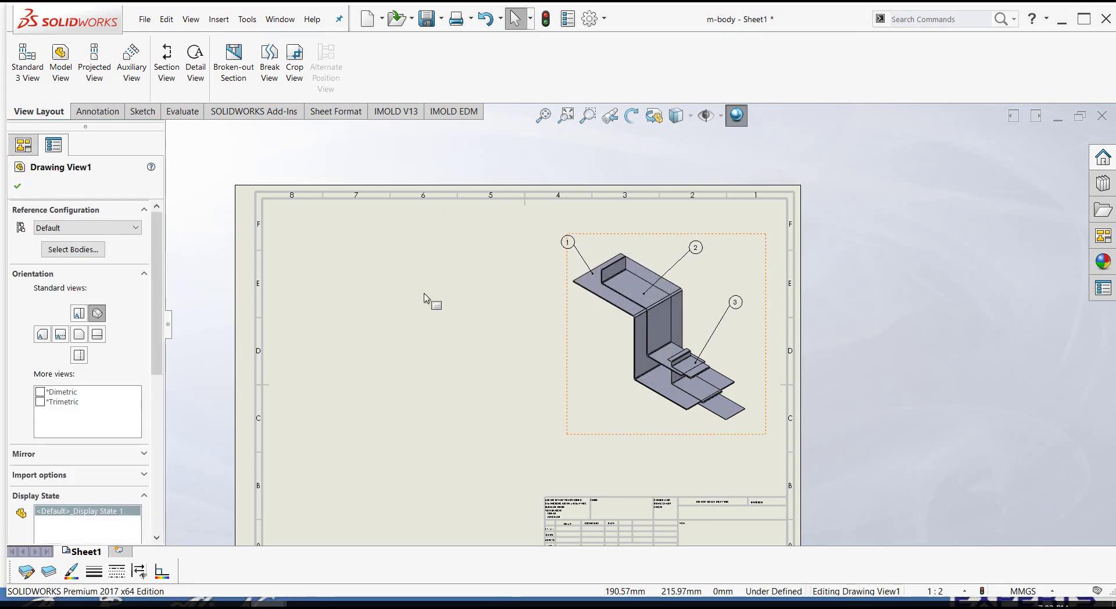
{"action": "left_click", "coordinate": [60, 78]}
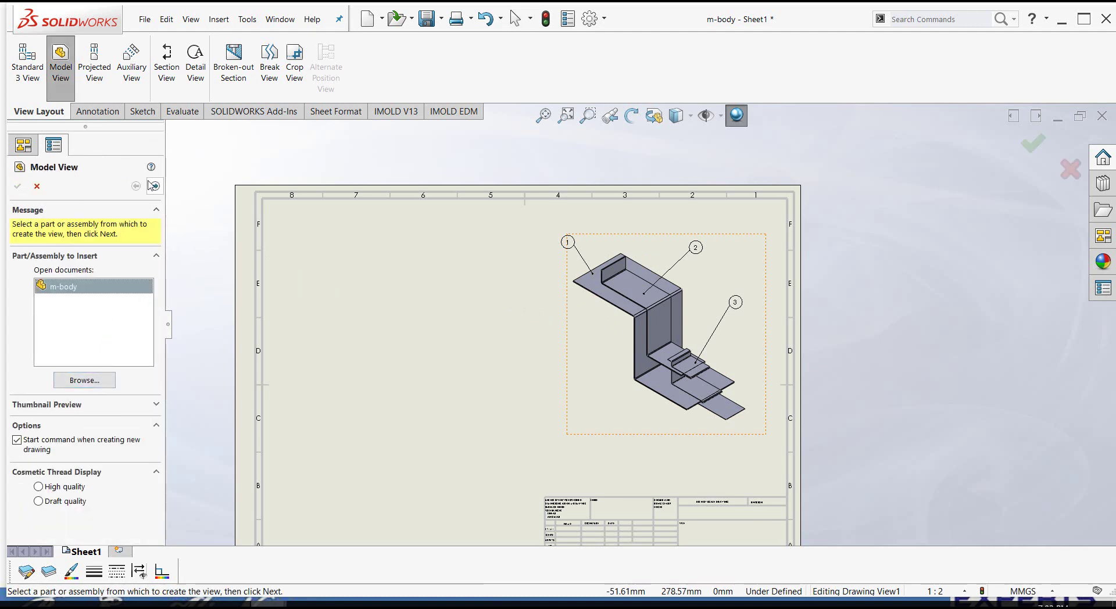
{"action": "left_click", "coordinate": [155, 186]}
{"action": "left_click", "coordinate": [73, 335]}
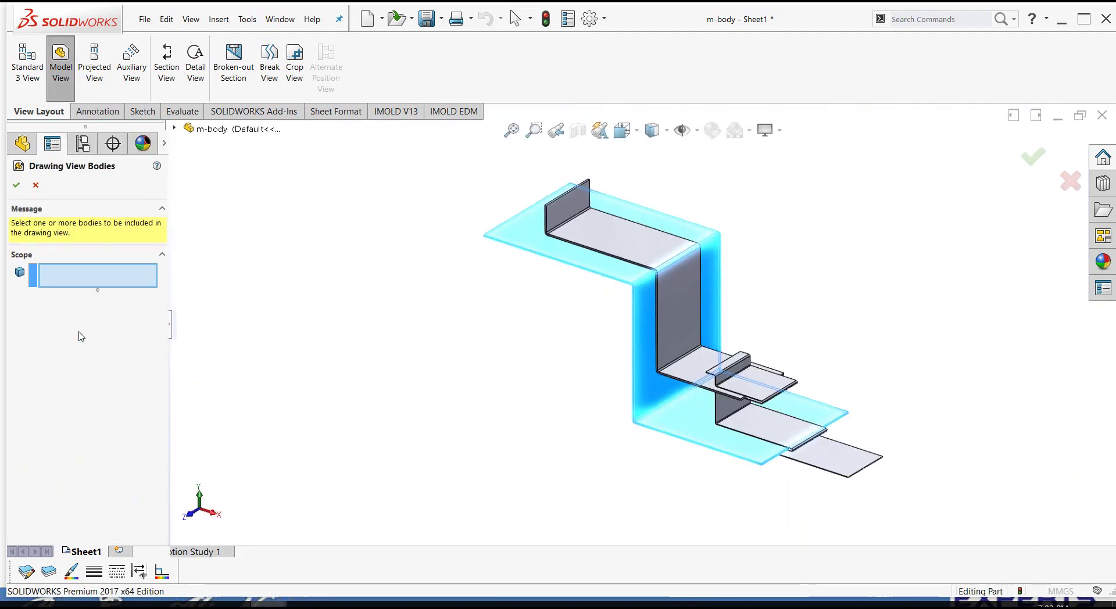
{"action": "left_click", "coordinate": [550, 261]}
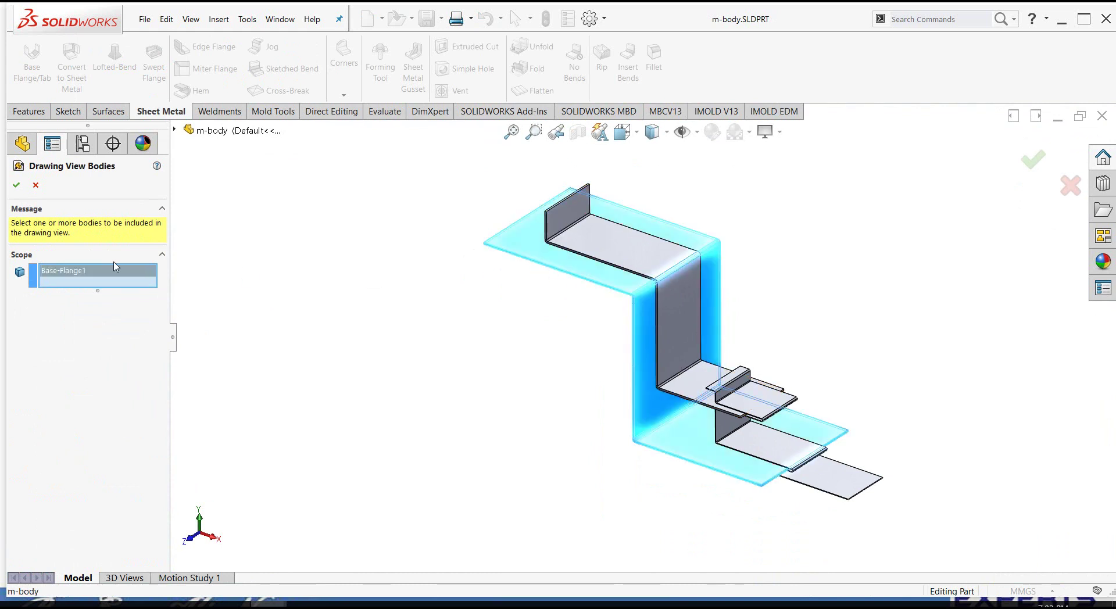
{"action": "left_click", "coordinate": [17, 185]}
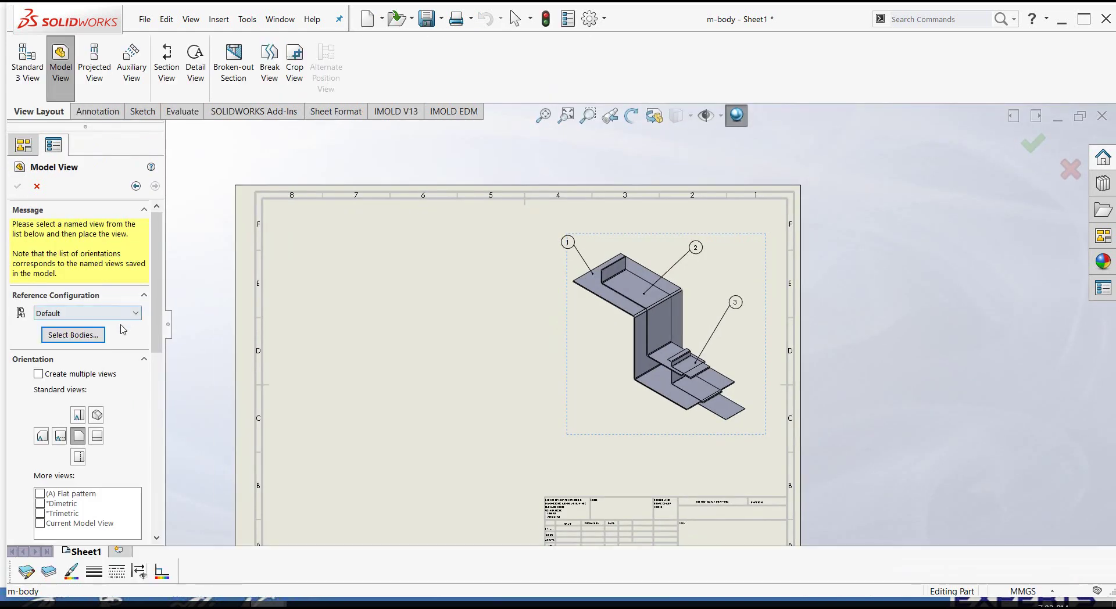
- Place the (A) Flat pattern view without projections, rebuild, and move it up and left
{"action": "scroll", "coordinate": [153, 325], "scroll_direction": "down", "scroll_amount": 3}
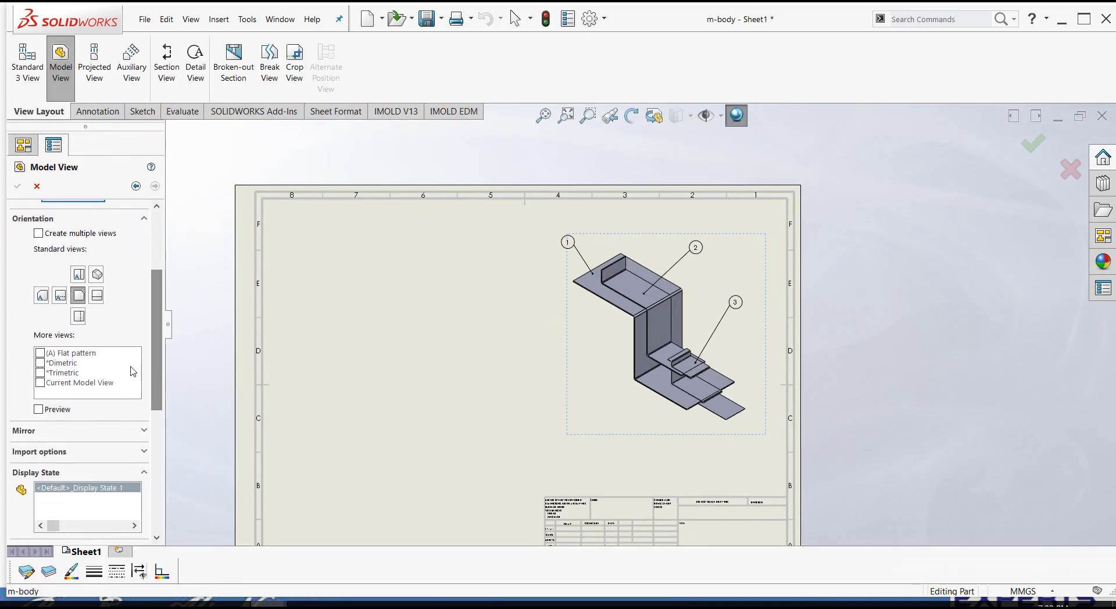
{"action": "left_click", "coordinate": [53, 363]}
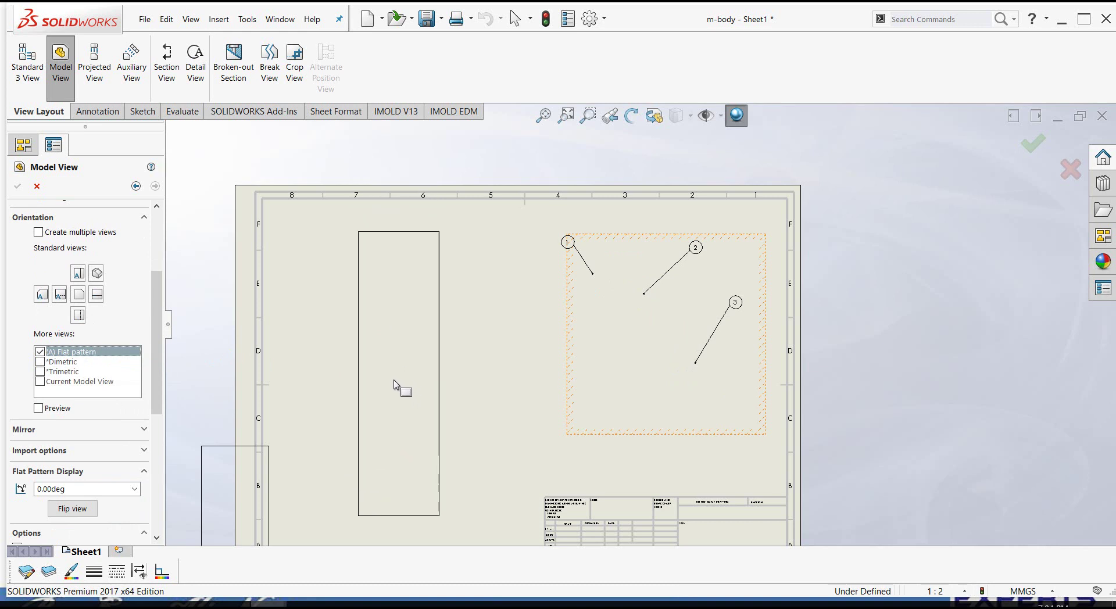
{"action": "left_click", "coordinate": [363, 370]}
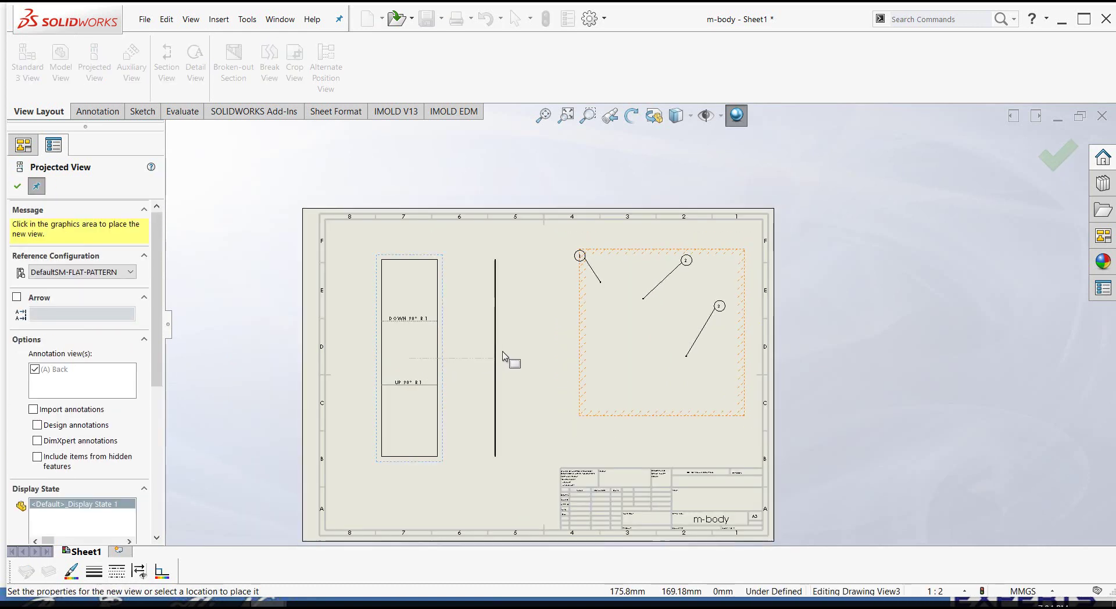
{"action": "left_click", "coordinate": [14, 189]}
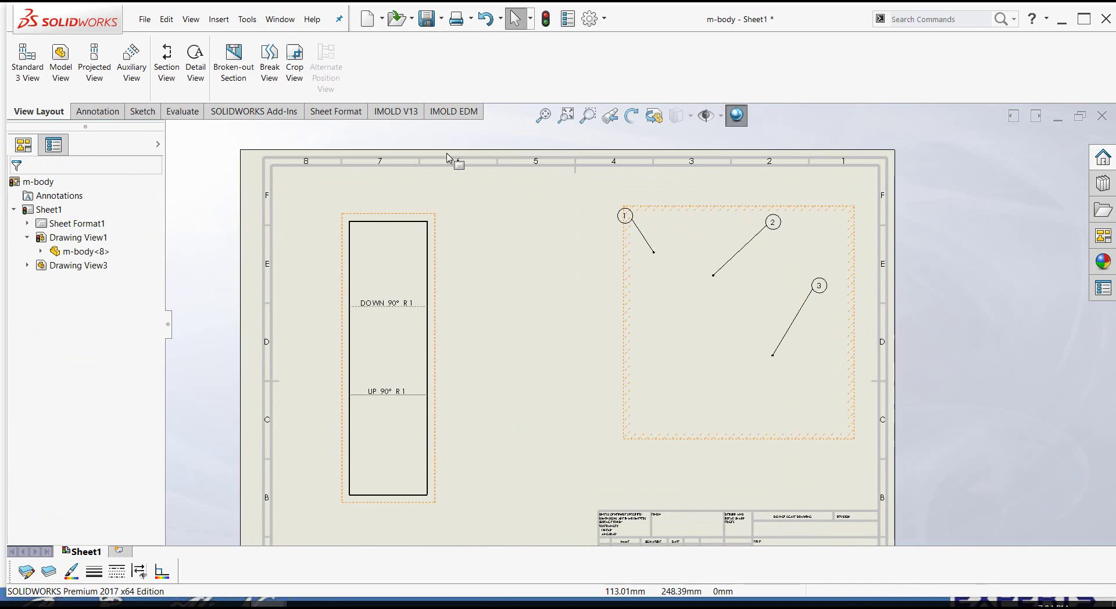
{"action": "left_click", "coordinate": [547, 20]}
{"action": "key", "text": "f"}
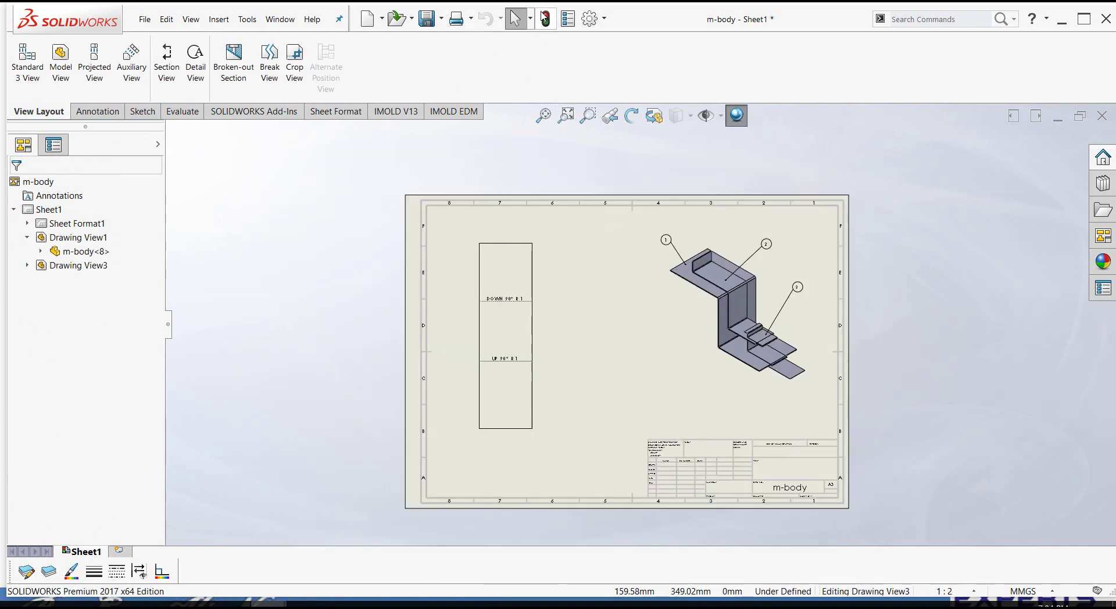
{"action": "scroll", "coordinate": [678, 324], "scroll_direction": "down", "scroll_amount": 2}
{"action": "scroll", "coordinate": [639, 308], "scroll_direction": "down", "scroll_amount": 1}
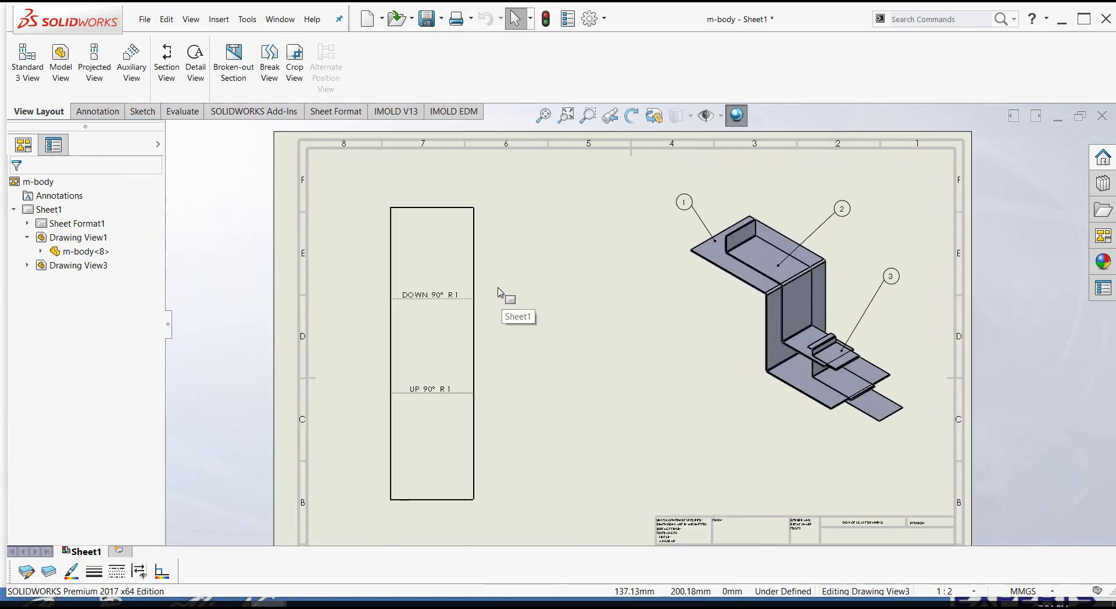
{"action": "left_click_drag", "start_coordinate": [486, 286], "coordinate": [433, 269]}
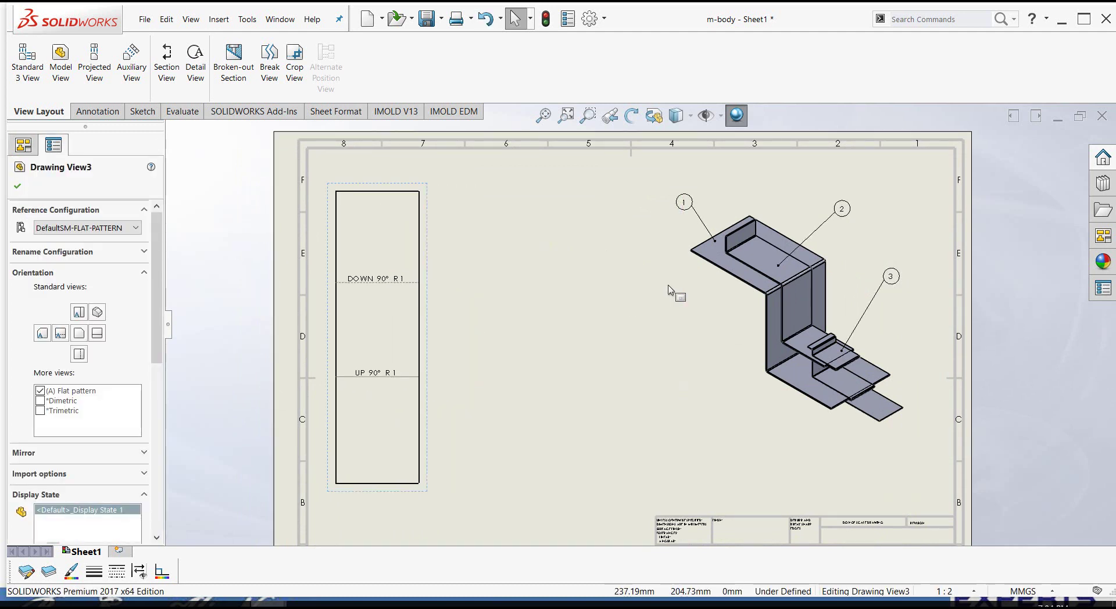
- Place an (A) Flat pattern view of only Base-Flange2 beside the first, then rebuild
{"action": "left_click", "coordinate": [69, 57]}
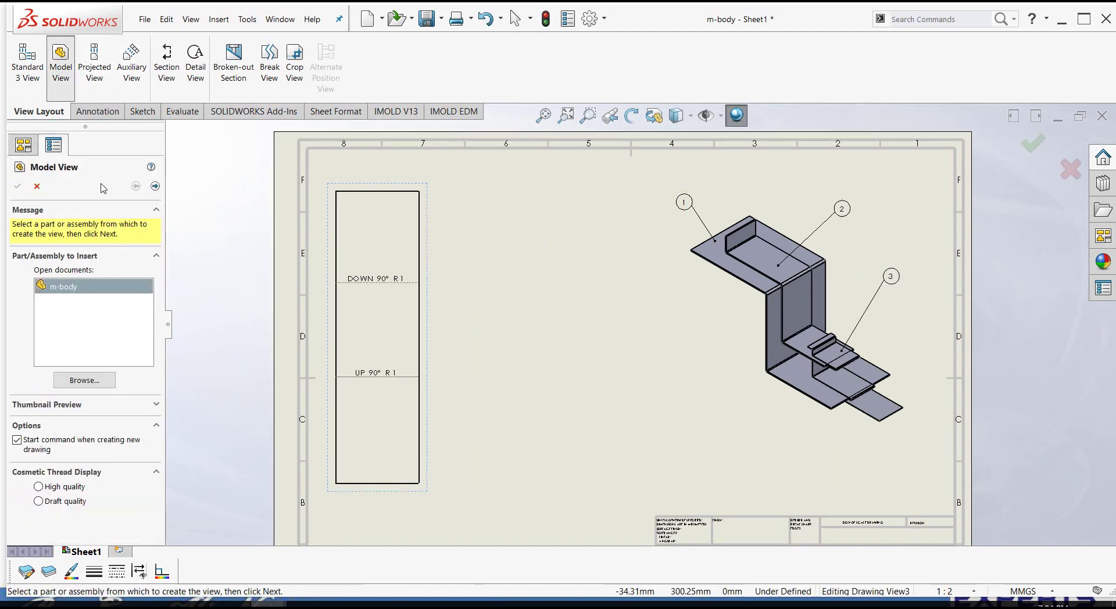
{"action": "left_click", "coordinate": [155, 186]}
{"action": "left_click", "coordinate": [69, 334]}
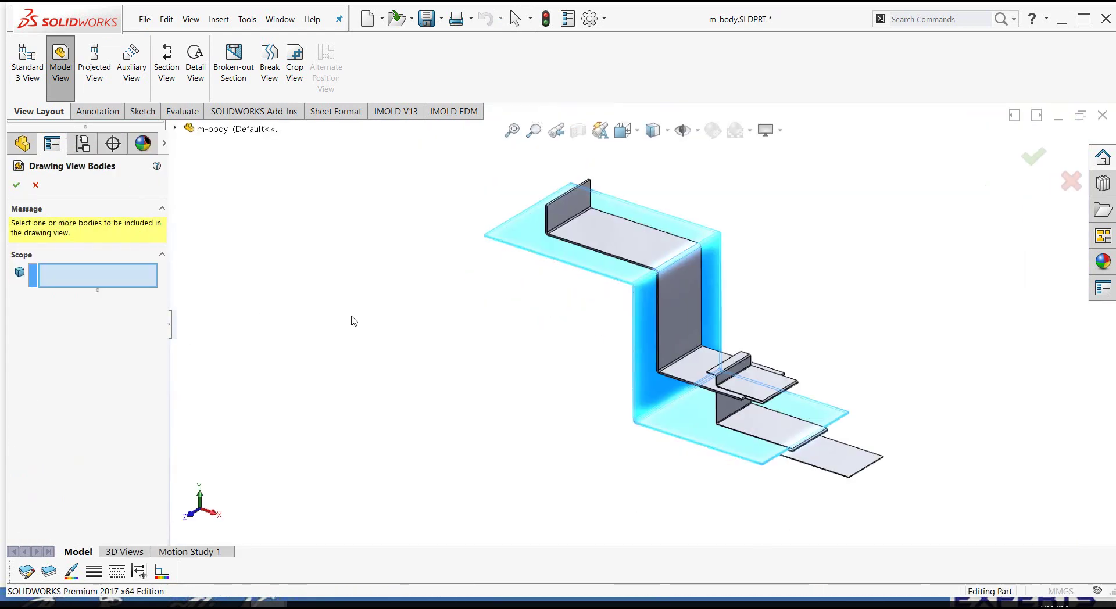
{"action": "left_click", "coordinate": [639, 257]}
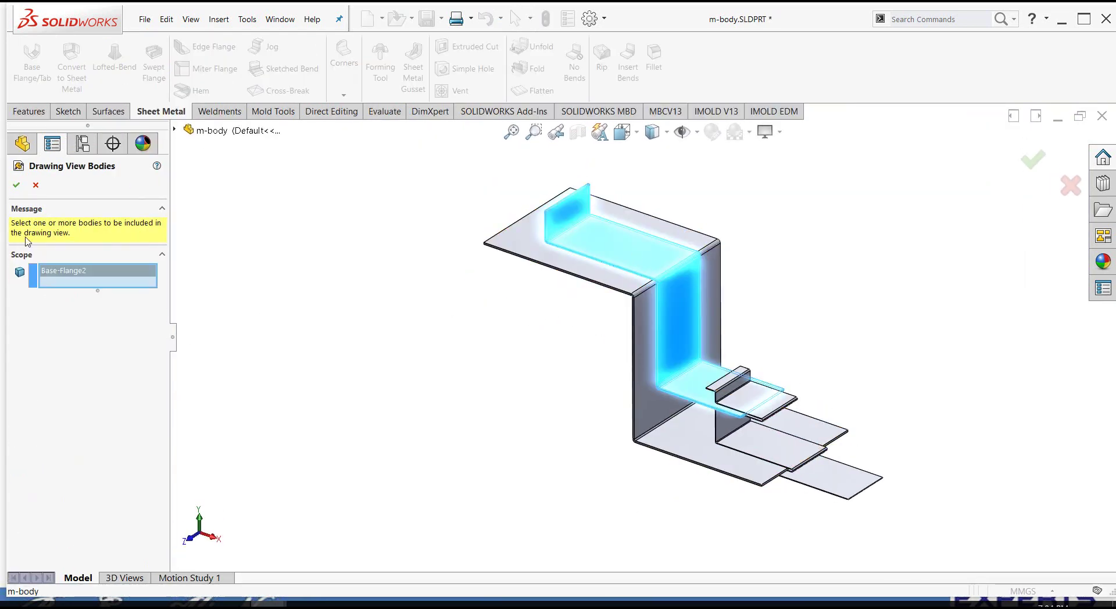
{"action": "left_click", "coordinate": [17, 183]}
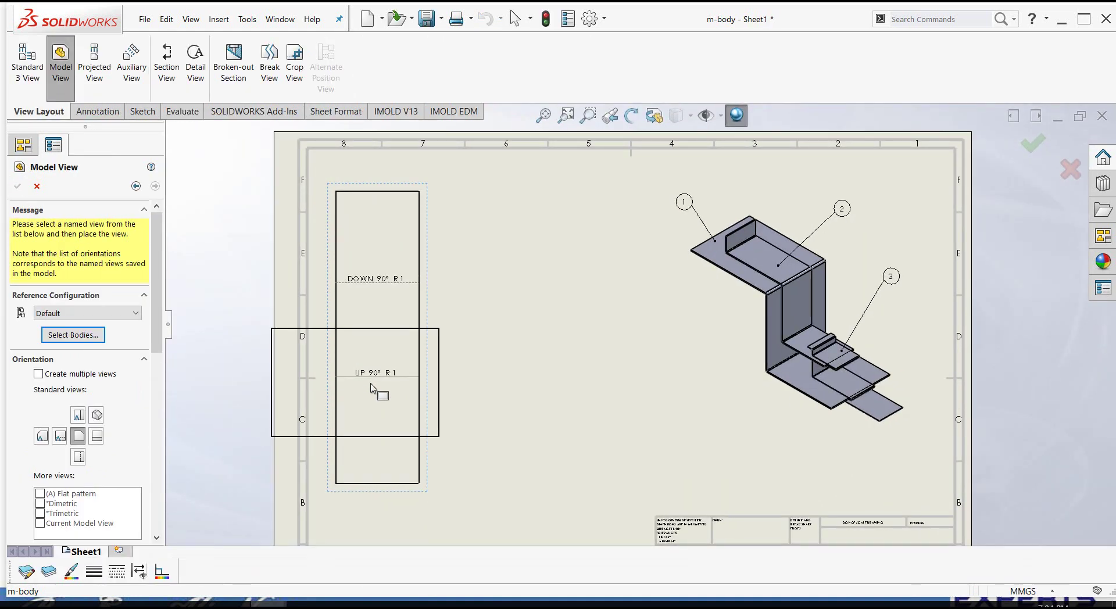
{"action": "left_click", "coordinate": [44, 497]}
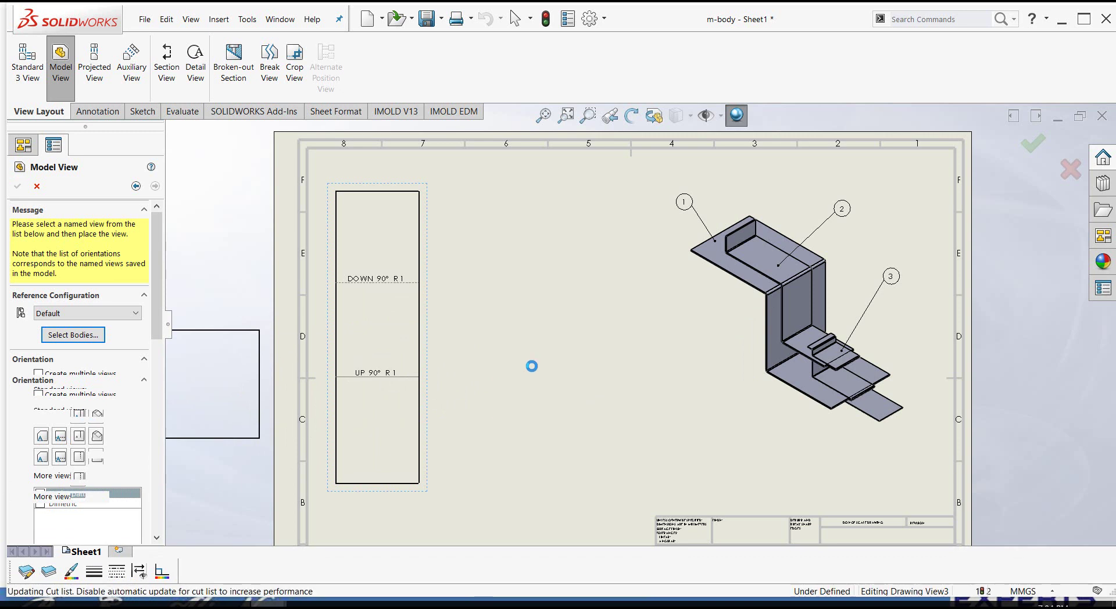
{"action": "left_click", "coordinate": [495, 343]}
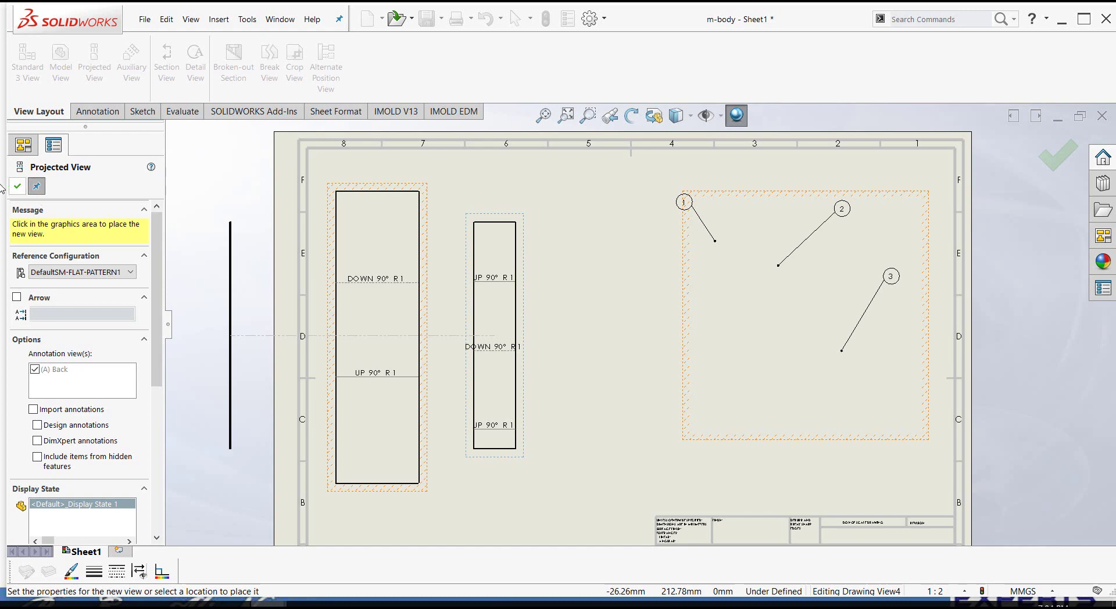
{"action": "left_click", "coordinate": [15, 187]}
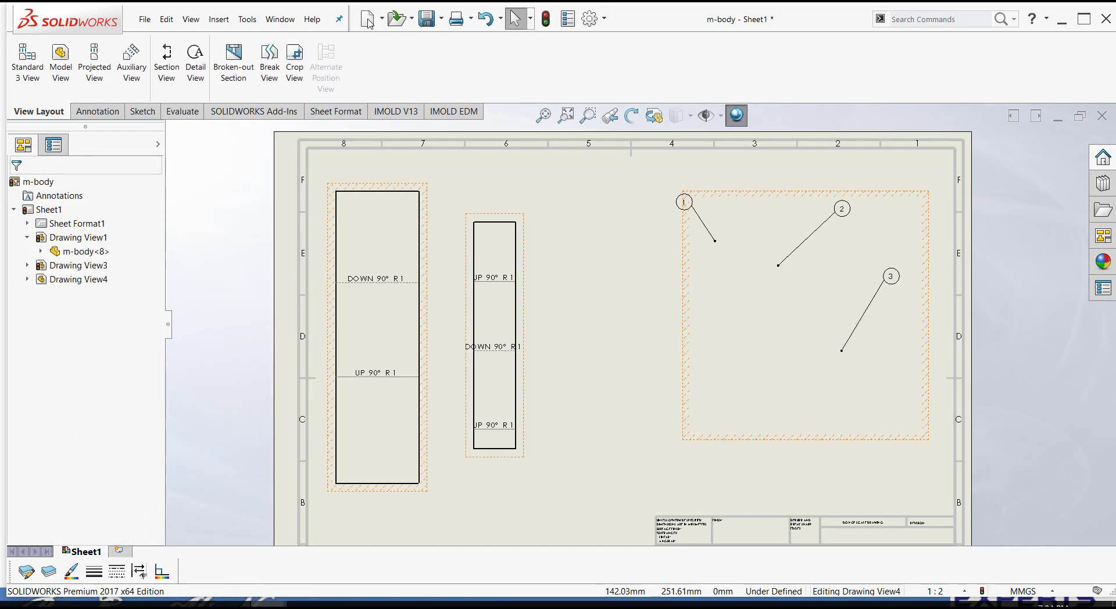
{"action": "left_click", "coordinate": [542, 21]}
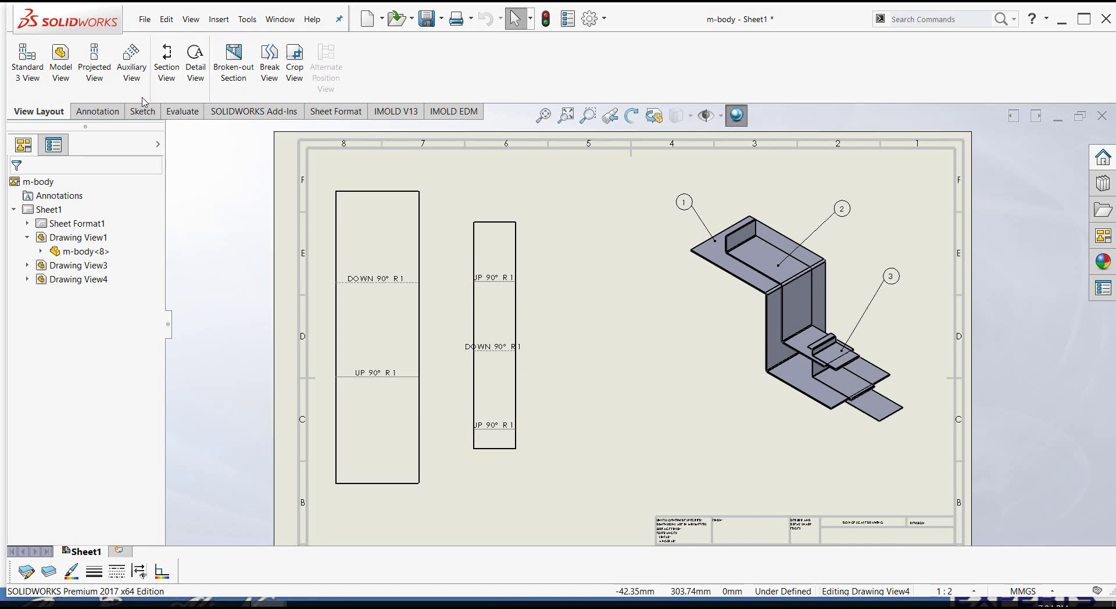
{"action": "left_click", "coordinate": [60, 64]}
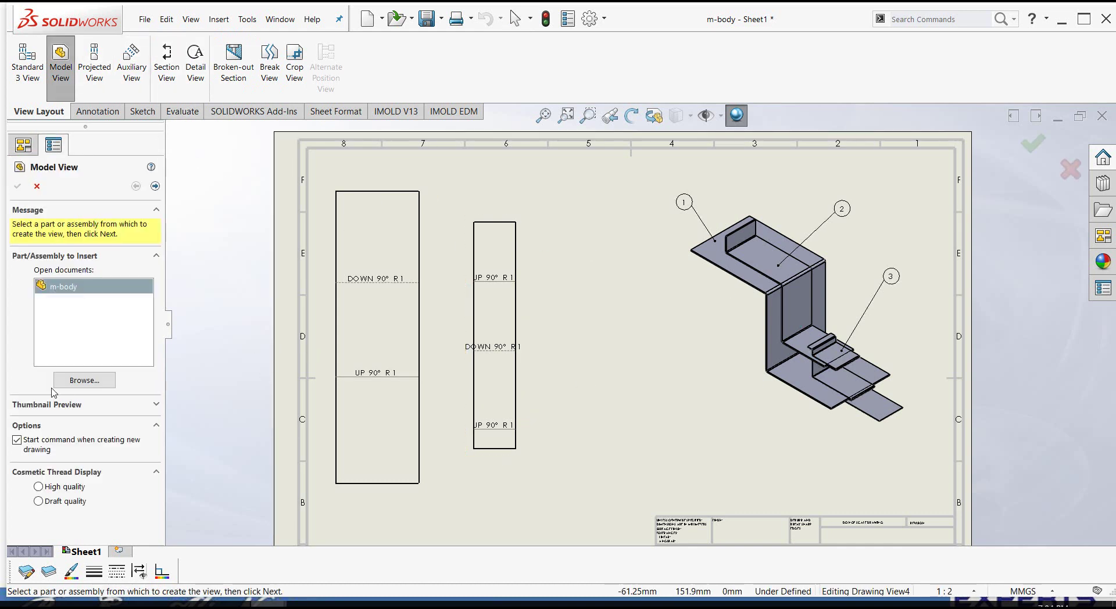
- Place an (A) Flat pattern view of only Base-Flange4 beside the second flat pattern
{"action": "left_click", "coordinate": [154, 186]}
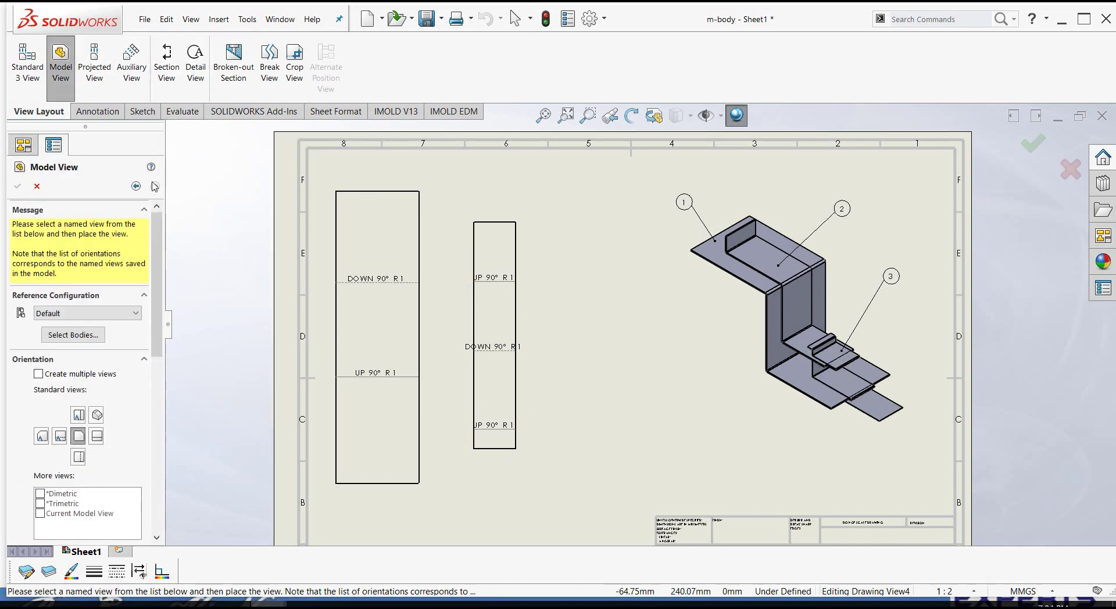
{"action": "left_click", "coordinate": [79, 337]}
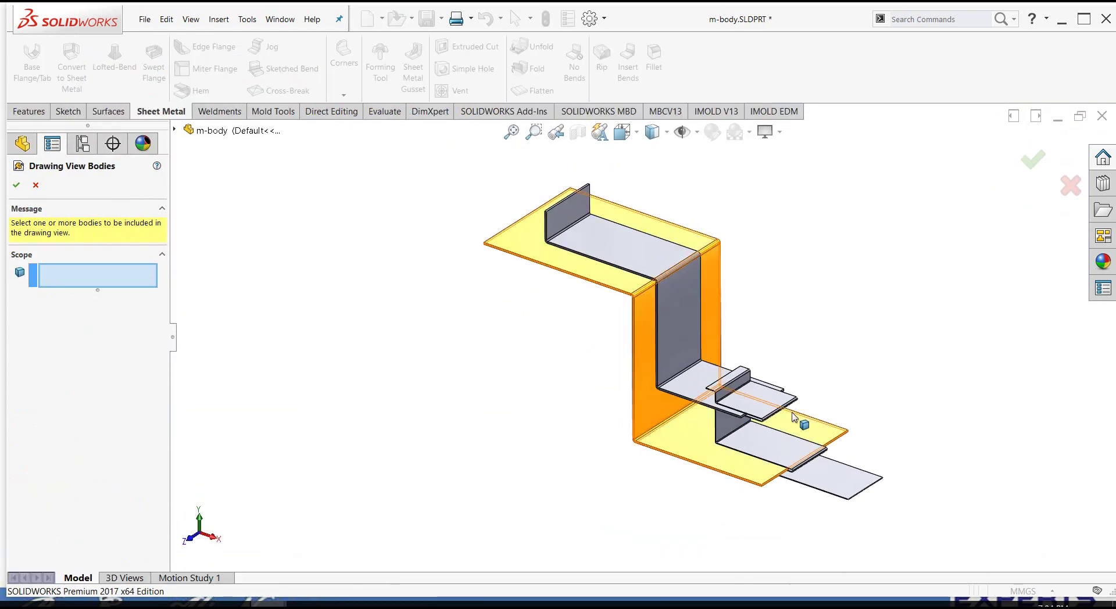
{"action": "scroll", "coordinate": [802, 423], "scroll_direction": "down", "scroll_amount": 3}
{"action": "scroll", "coordinate": [672, 465], "scroll_direction": "down", "scroll_amount": 2}
{"action": "left_click", "coordinate": [724, 328]}
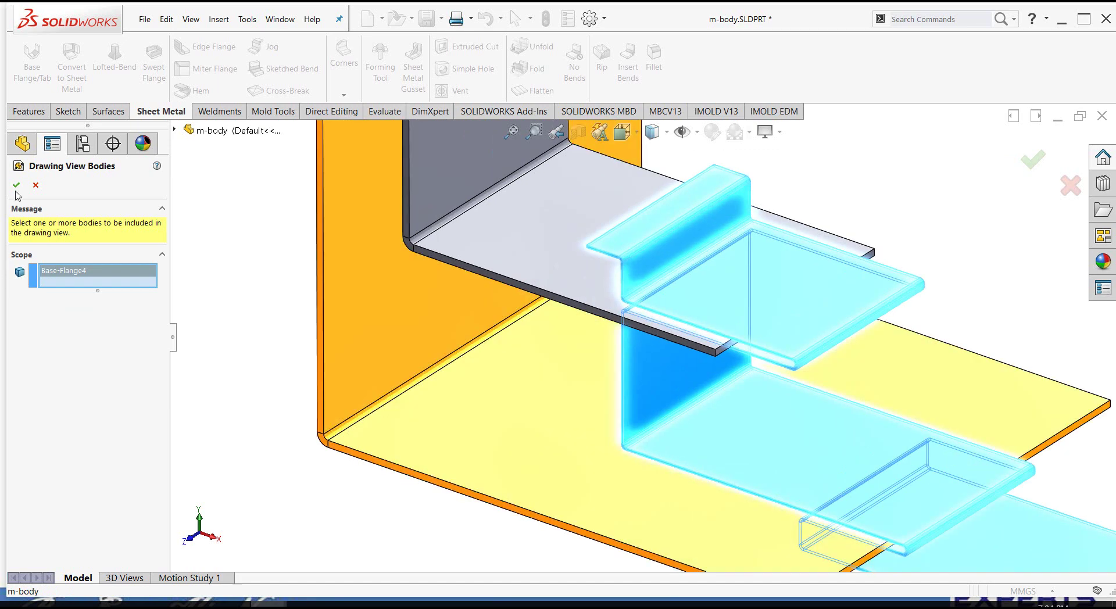
{"action": "left_click", "coordinate": [16, 185]}
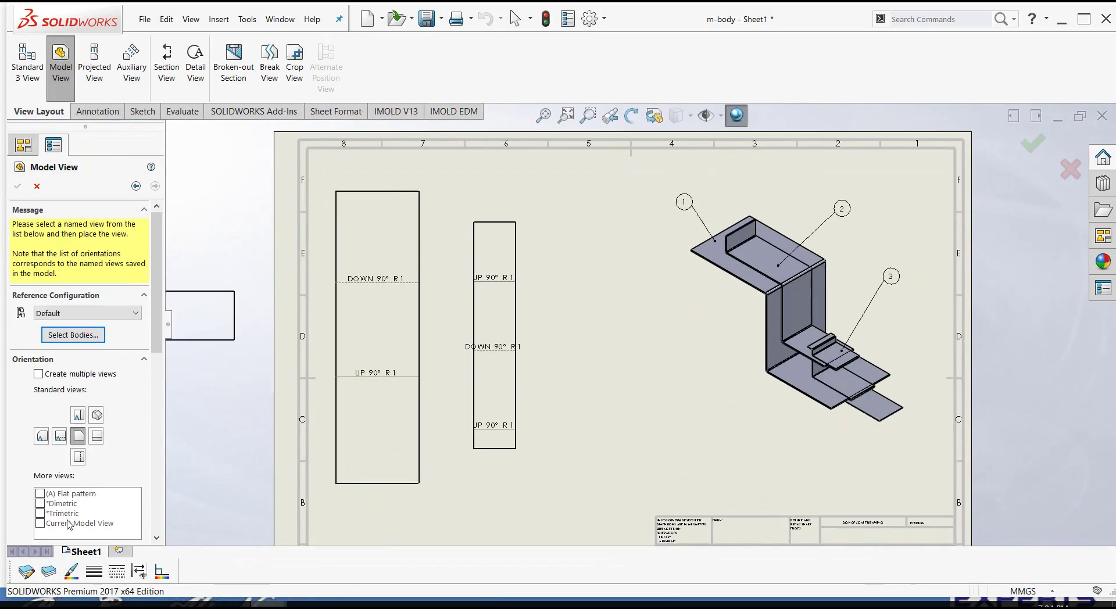
{"action": "left_click", "coordinate": [48, 494]}
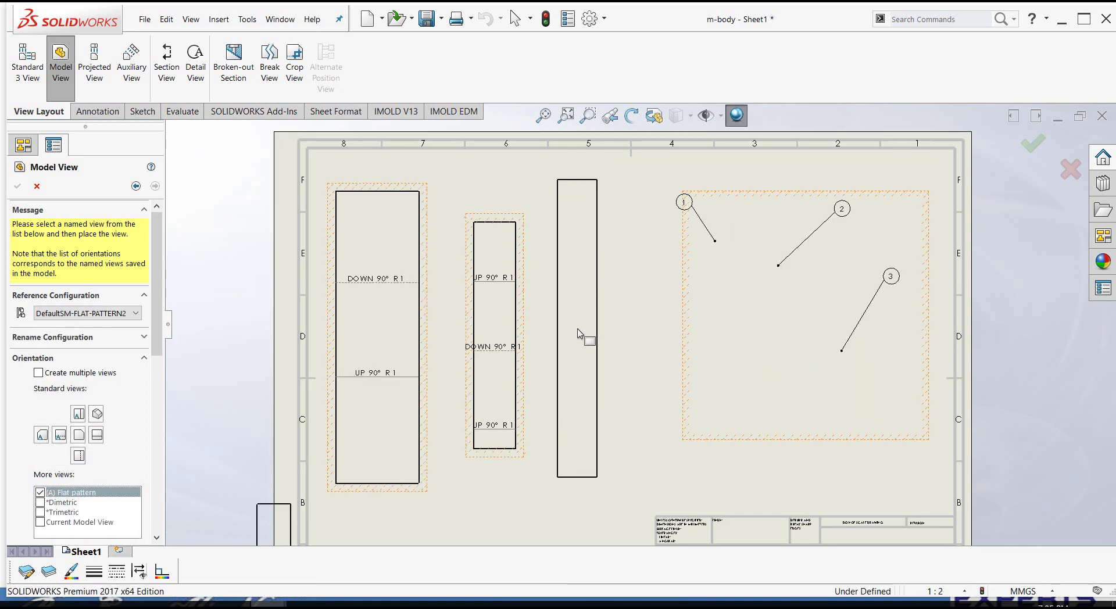
{"action": "left_click", "coordinate": [578, 332]}
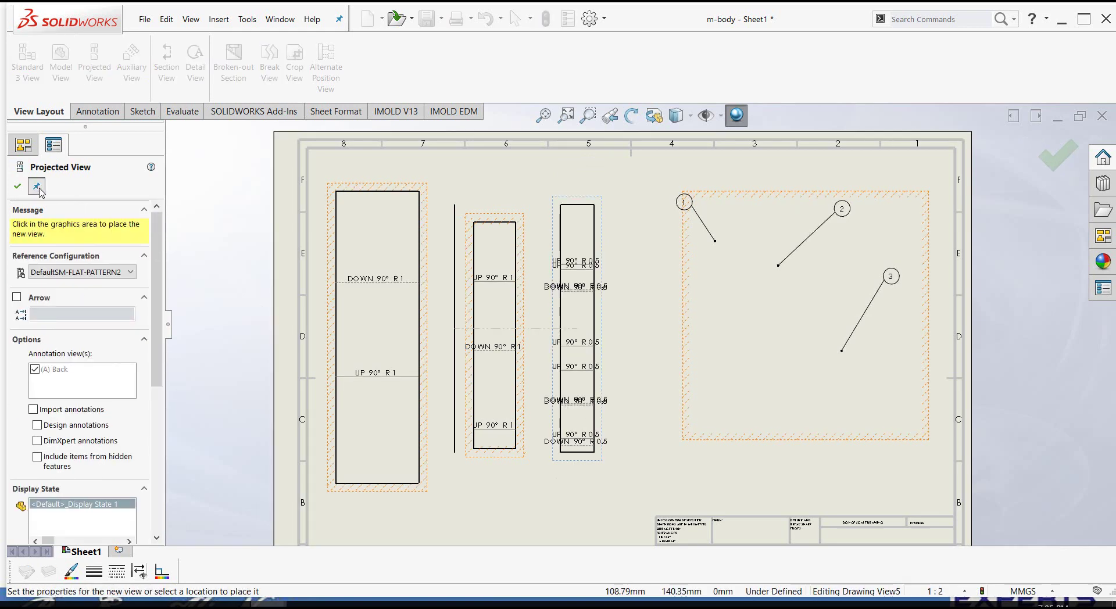
{"action": "left_click", "coordinate": [17, 187]}
- Rebuild the drawing so the isometric view reappears, and fit the sheet in the window
{"action": "key", "text": "f"}
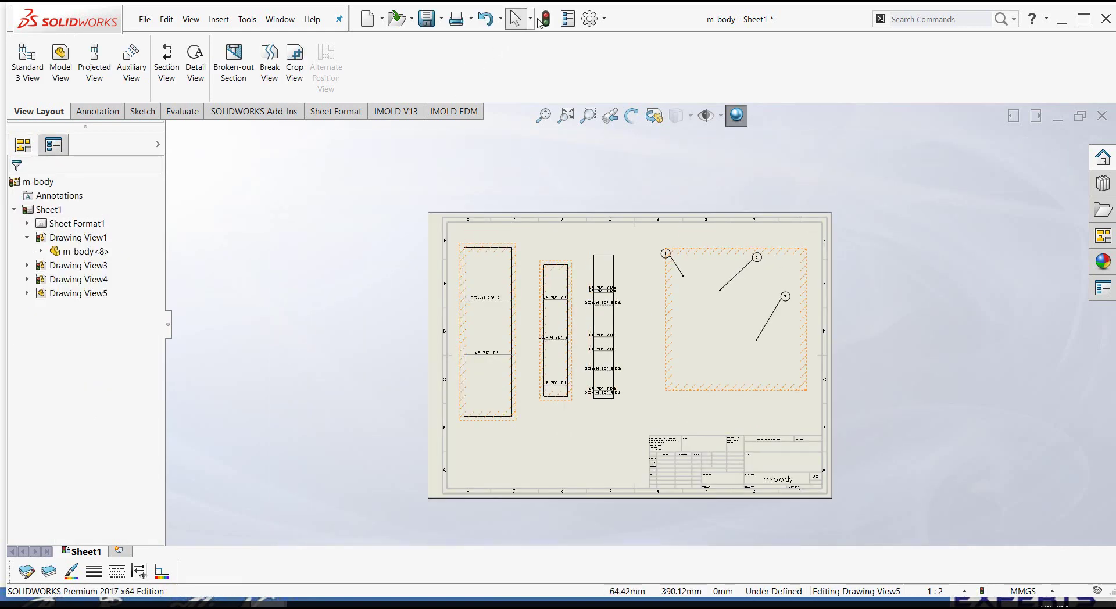
{"action": "left_click", "coordinate": [547, 18]}
{"action": "scroll", "coordinate": [578, 379], "scroll_direction": "down", "scroll_amount": 3}
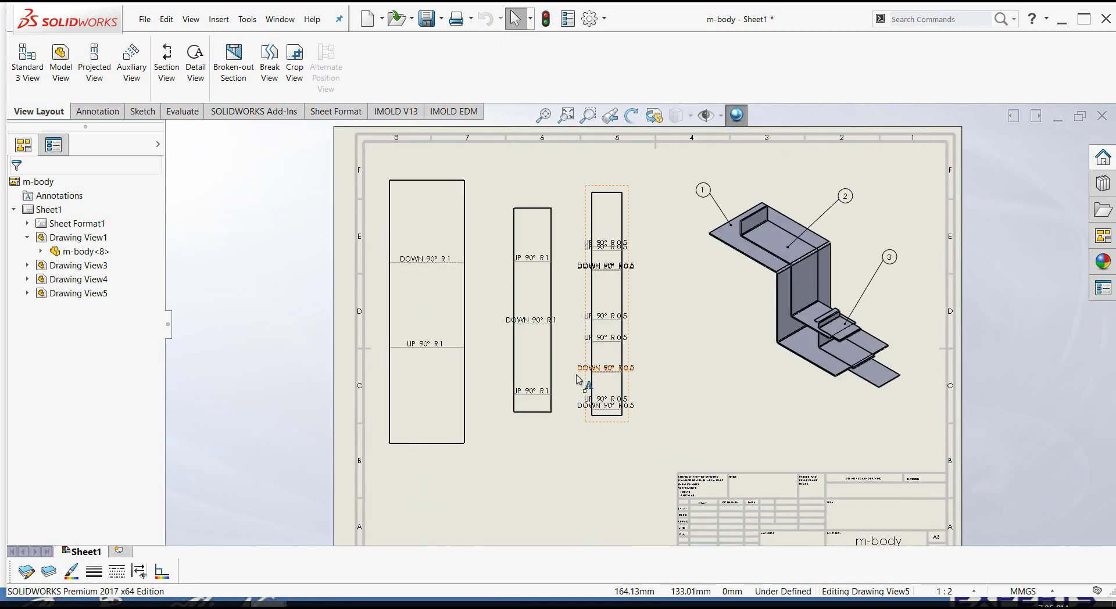
{"action": "key", "text": "f"}
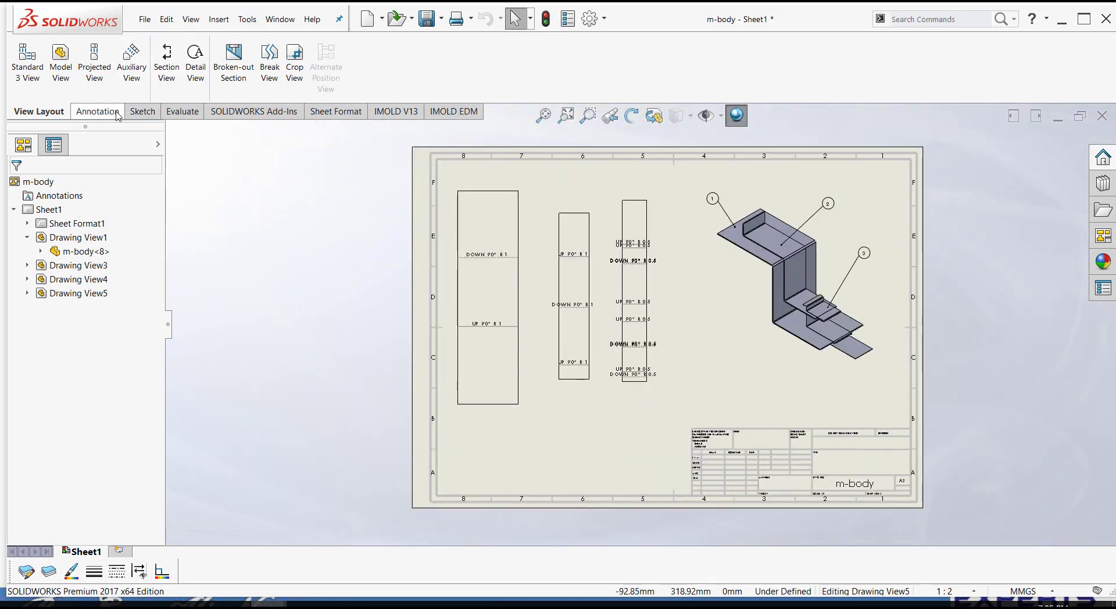
- Place Flatten-1 text labels under each of the three flat-pattern views
{"action": "left_click", "coordinate": [95, 111]}
{"action": "left_click", "coordinate": [163, 58]}
{"action": "scroll", "coordinate": [481, 419], "scroll_direction": "down", "scroll_amount": 3}
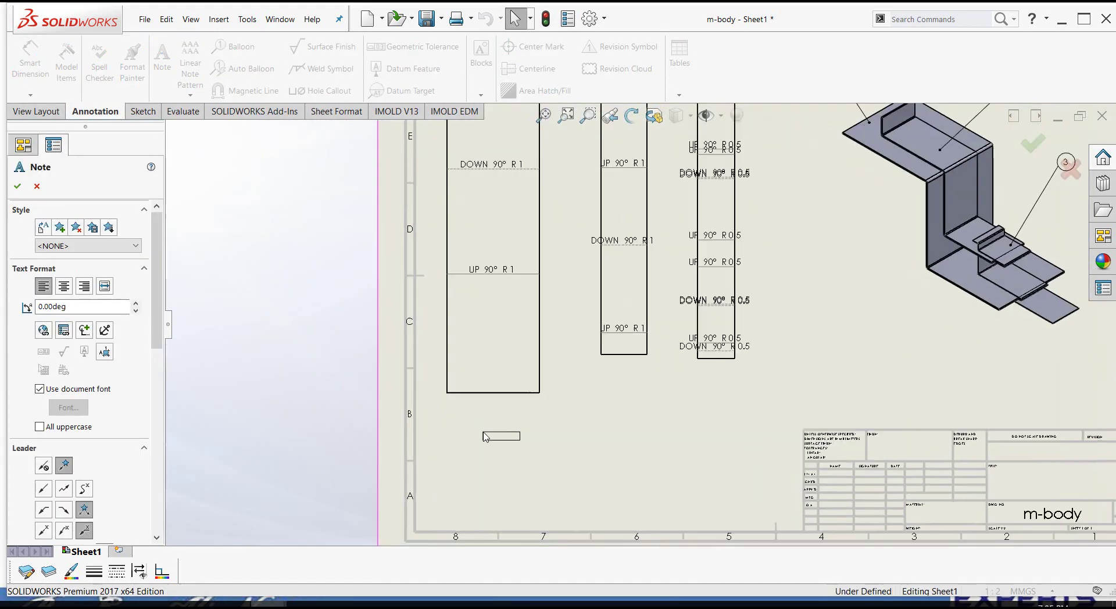
{"action": "left_click", "coordinate": [483, 415]}
{"action": "scroll", "coordinate": [485, 420], "scroll_direction": "down", "scroll_amount": 3}
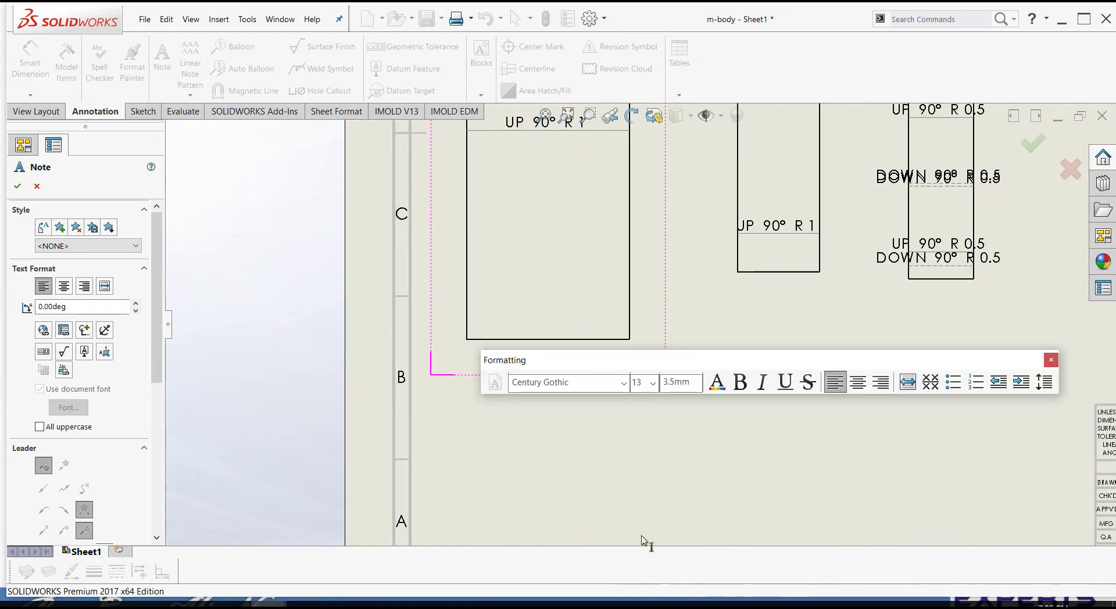
{"action": "left_click_drag", "start_coordinate": [812, 361], "coordinate": [726, 448]}
{"action": "type", "text": "Flatten-1"}
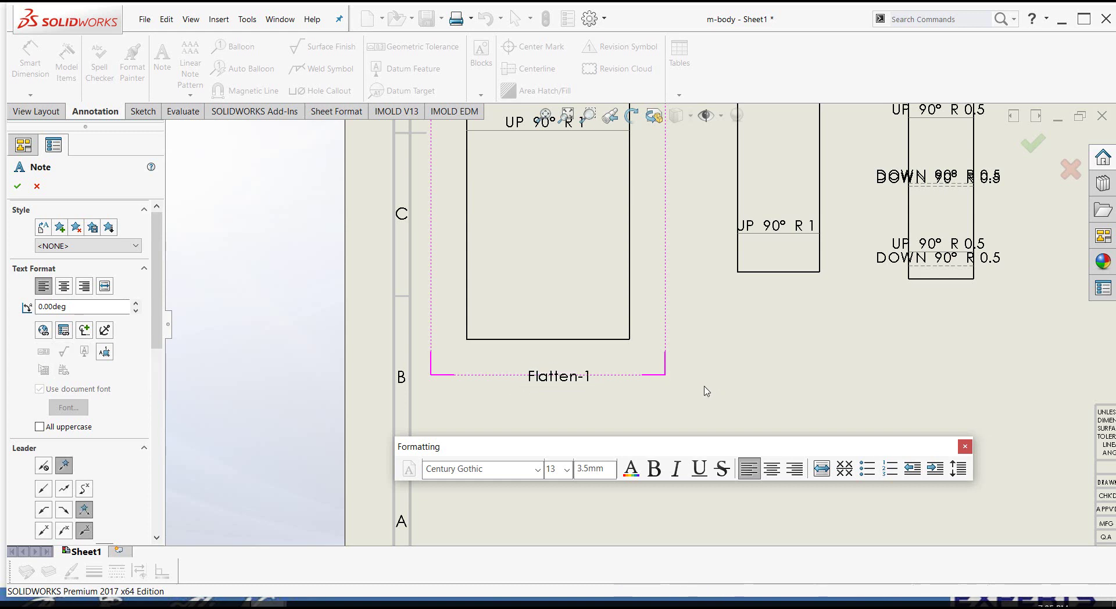
{"action": "left_click", "coordinate": [705, 391]}
{"action": "left_click", "coordinate": [745, 299]}
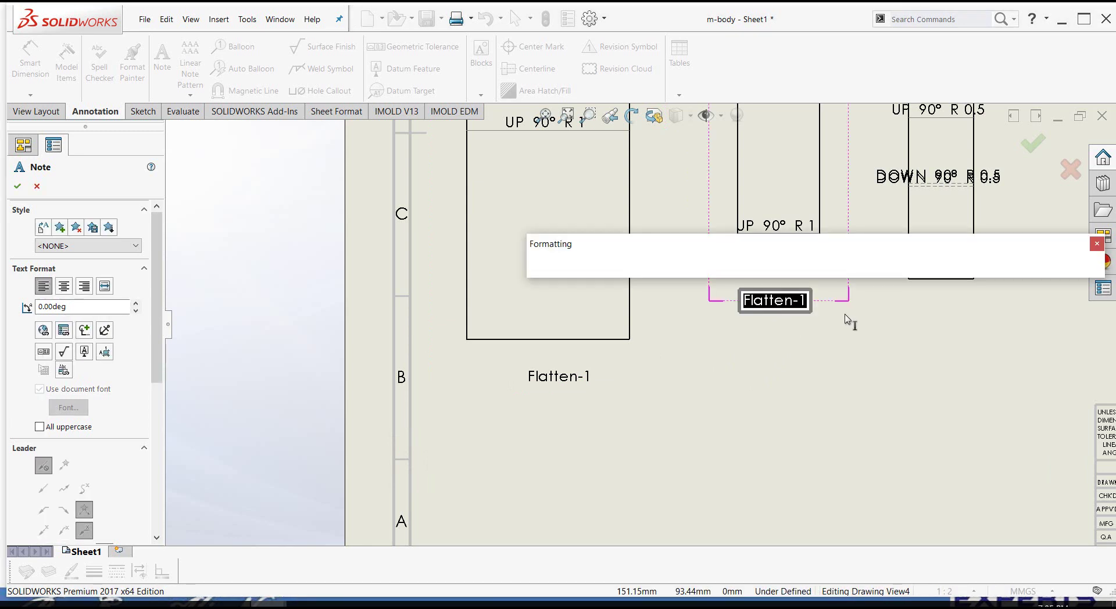
{"action": "left_click", "coordinate": [921, 308]}
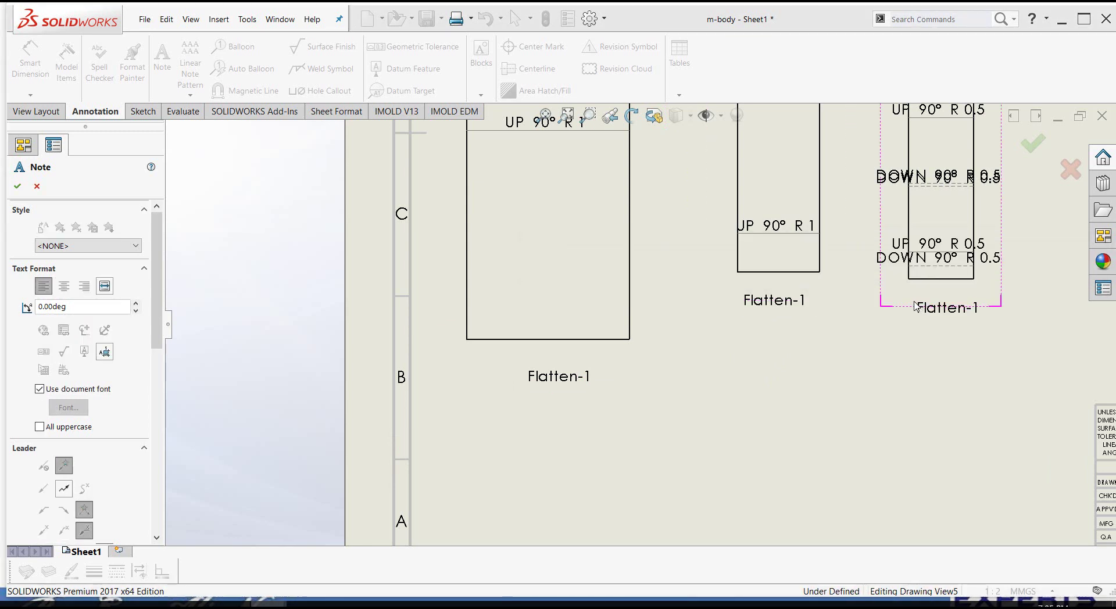
{"action": "left_click", "coordinate": [918, 307]}
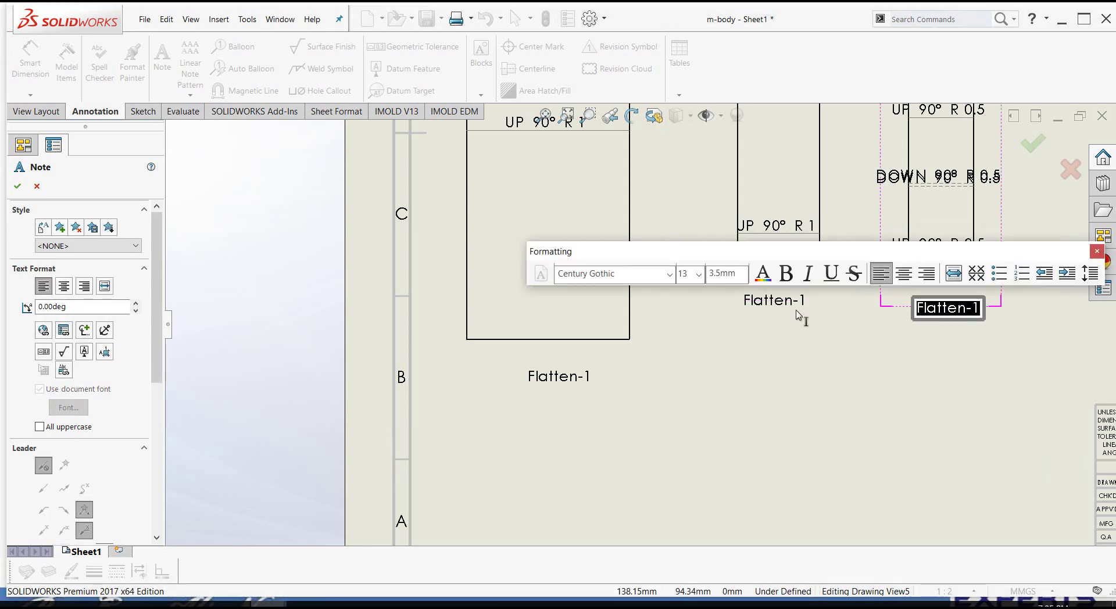
{"action": "key", "text": "Escape"}
- Change the middle label to Flatten-2 and the right-hand label to Flatten-3
{"action": "left_click", "coordinate": [796, 306]}
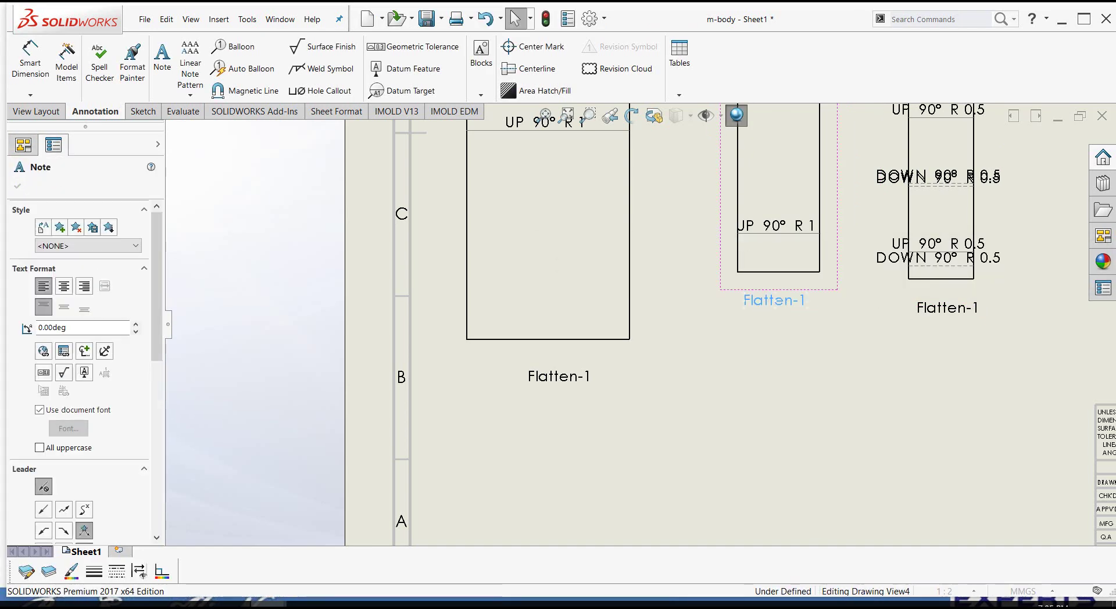
{"action": "double_click", "coordinate": [805, 301]}
{"action": "type", "text": "2"}
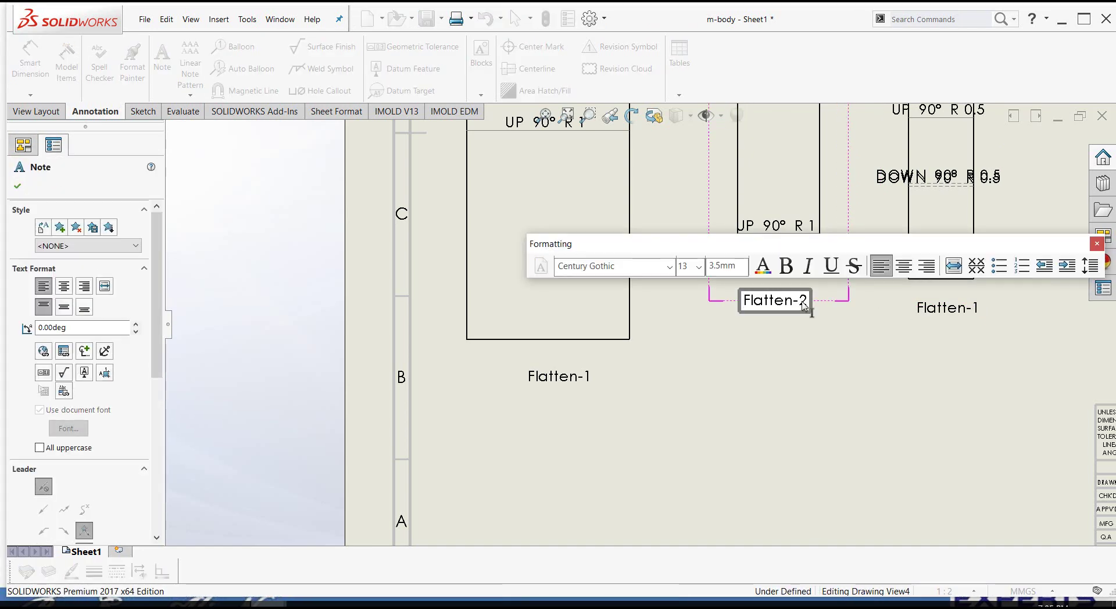
{"action": "left_click", "coordinate": [974, 310]}
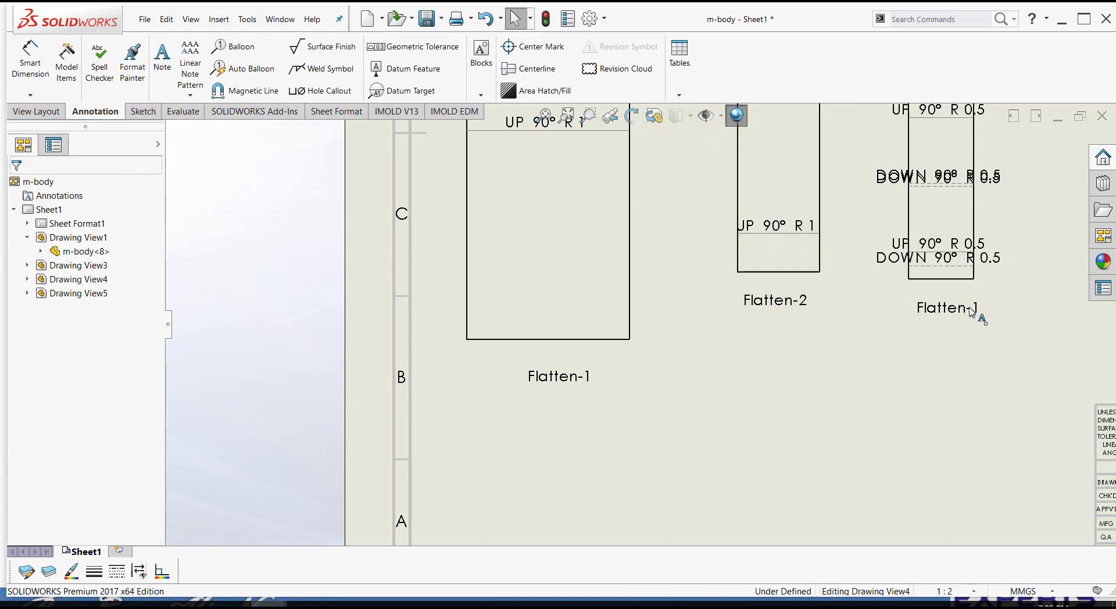
{"action": "double_click", "coordinate": [975, 309]}
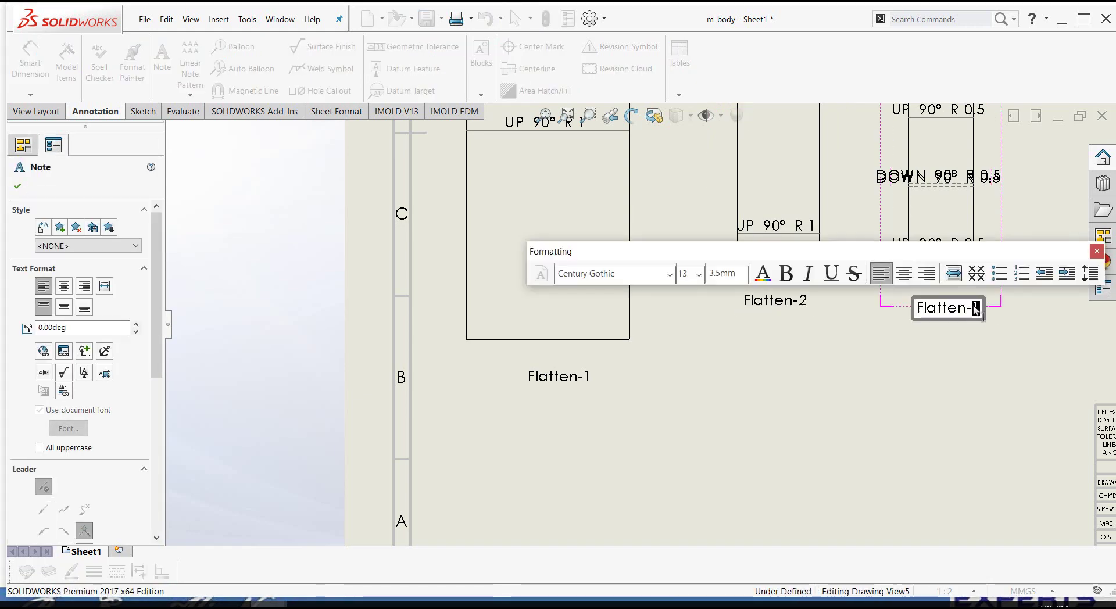
{"action": "type", "text": "3"}
{"action": "left_click", "coordinate": [942, 391]}
- Insert a cut-list properties note for the Flatten-1 view and place it below the view
{"action": "key", "text": "f"}
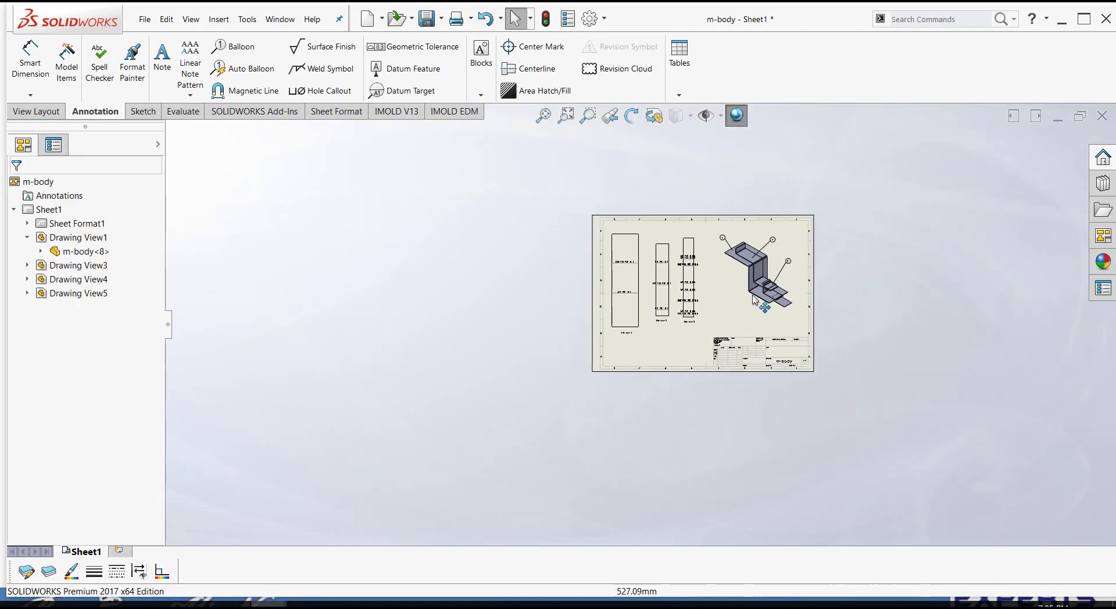
{"action": "scroll", "coordinate": [701, 275], "scroll_direction": "down", "scroll_amount": 2}
{"action": "scroll", "coordinate": [702, 276], "scroll_direction": "down", "scroll_amount": 2}
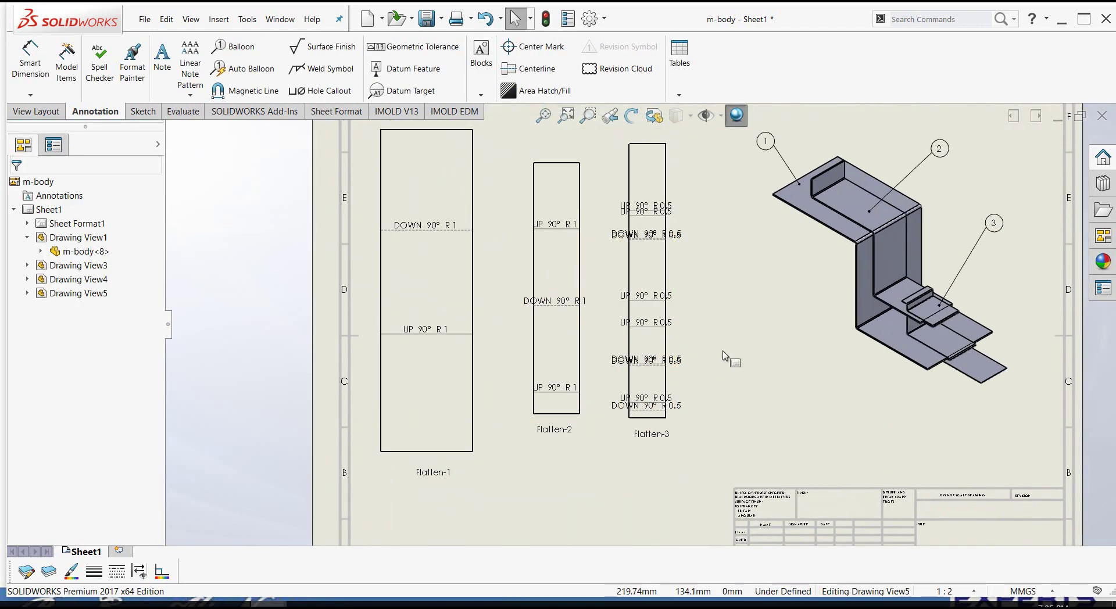
{"action": "scroll", "coordinate": [747, 337], "scroll_direction": "down", "scroll_amount": 2}
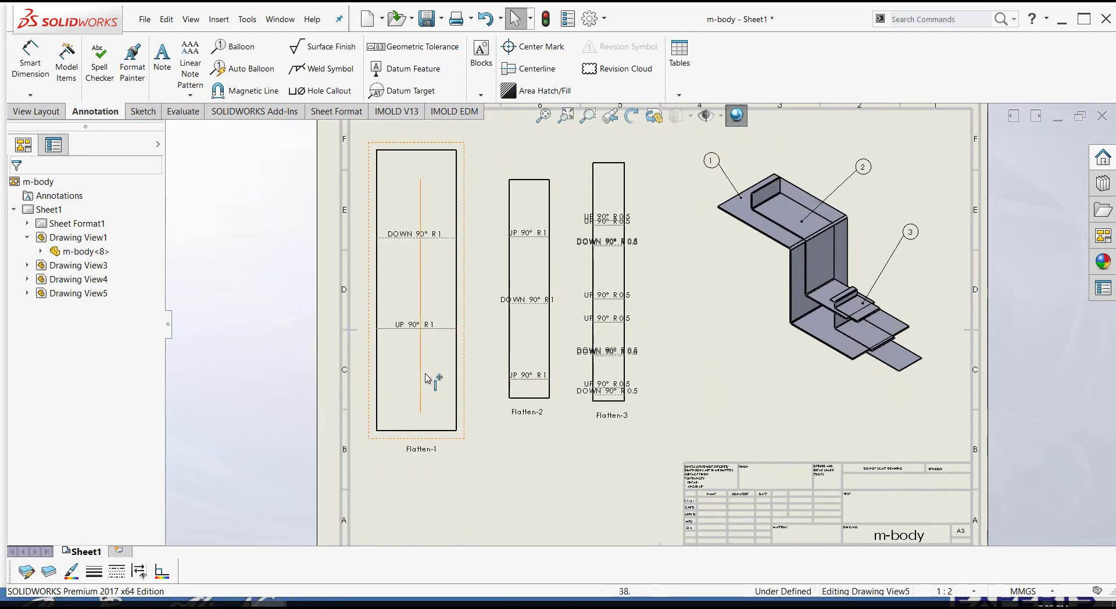
{"action": "left_click", "coordinate": [468, 379]}
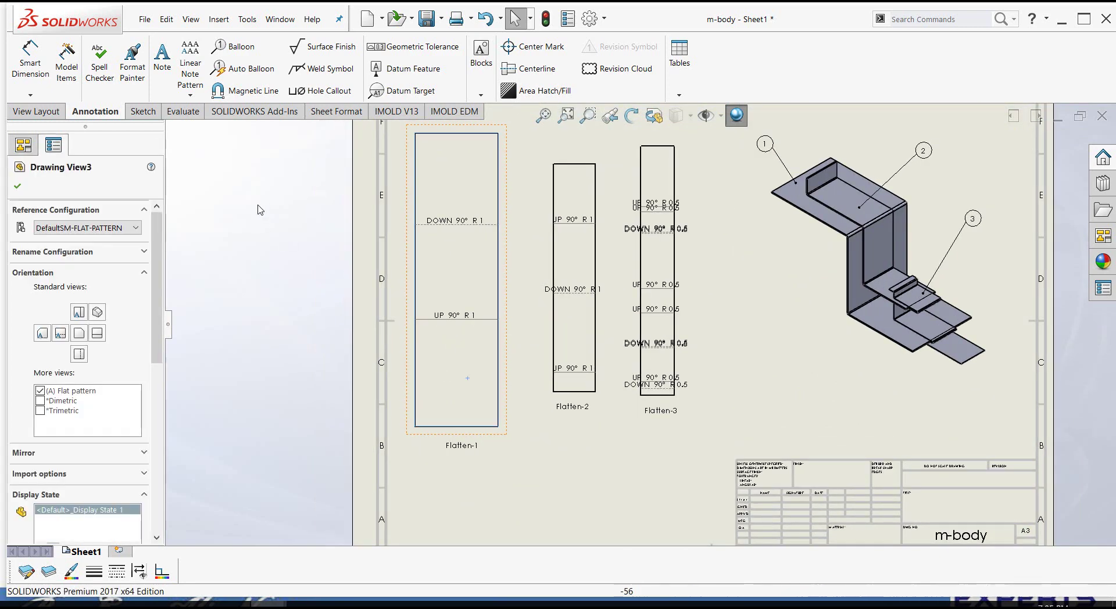
{"action": "right_click", "coordinate": [416, 404]}
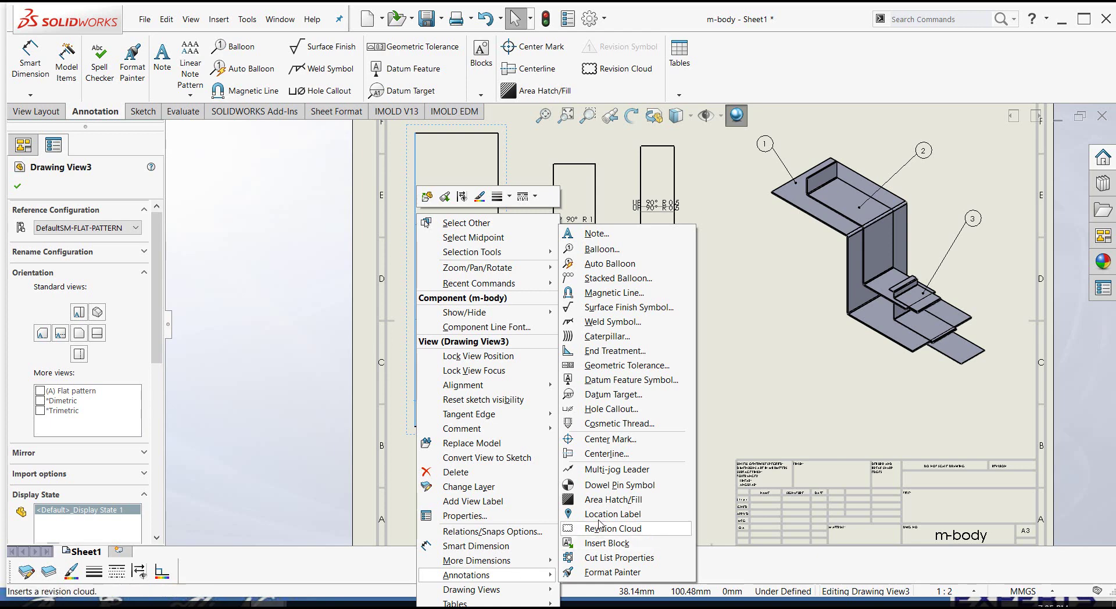
{"action": "mouse_move", "coordinate": [466, 575]}
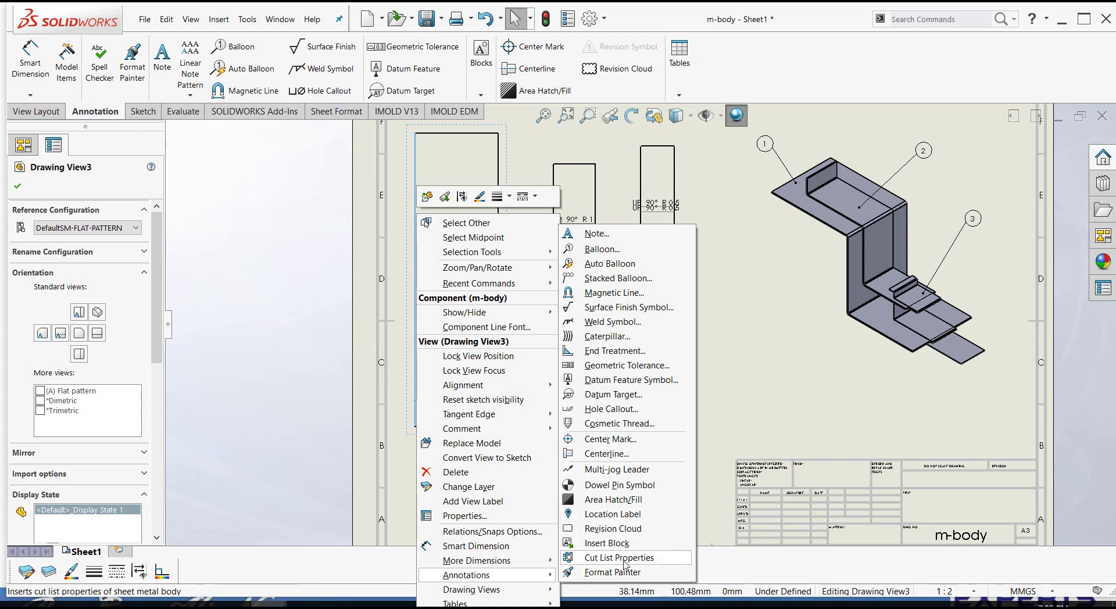
{"action": "key", "text": "Escape"}
{"action": "scroll", "coordinate": [586, 422], "scroll_direction": "up", "scroll_amount": 2}
{"action": "scroll", "coordinate": [639, 459], "scroll_direction": "down", "scroll_amount": 4}
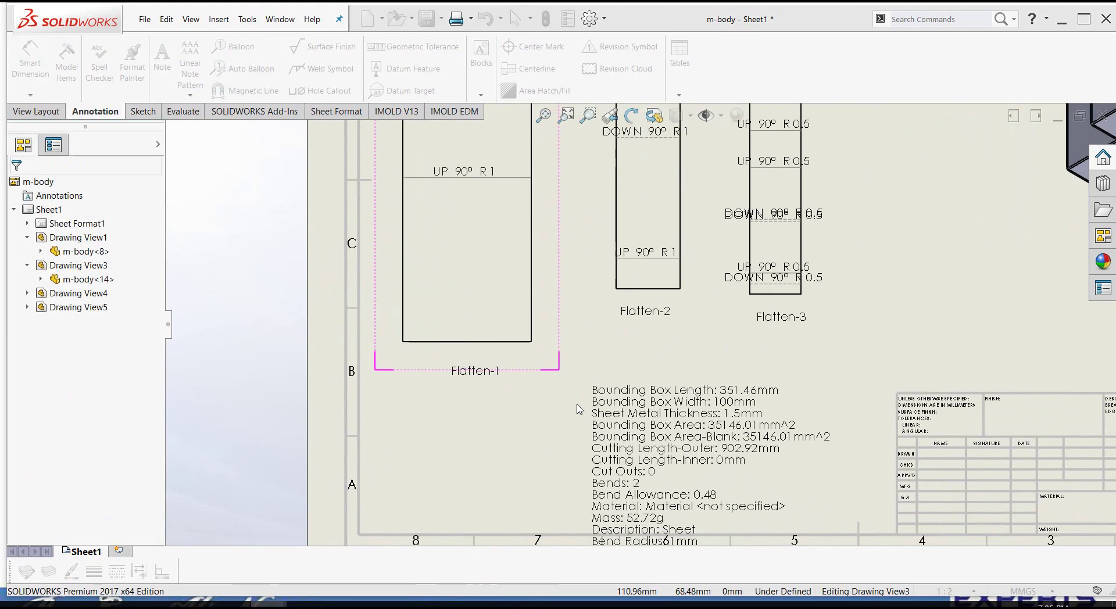
{"action": "left_click", "coordinate": [574, 334]}
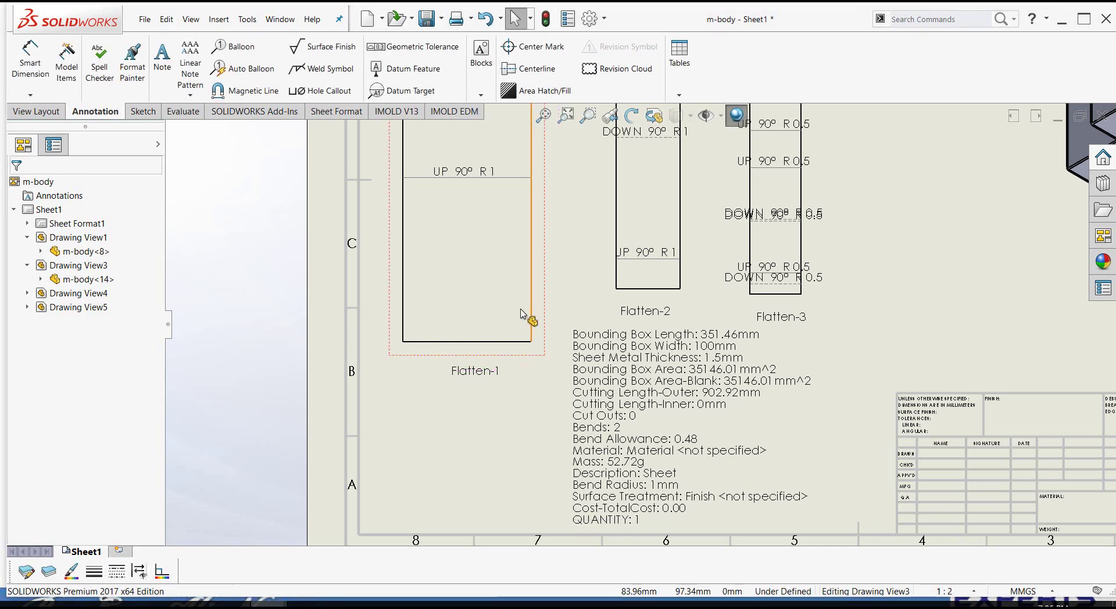
- Open the m-body part model from the Flatten-1 view's context menu
{"action": "scroll", "coordinate": [640, 357], "scroll_direction": "down", "scroll_amount": 1}
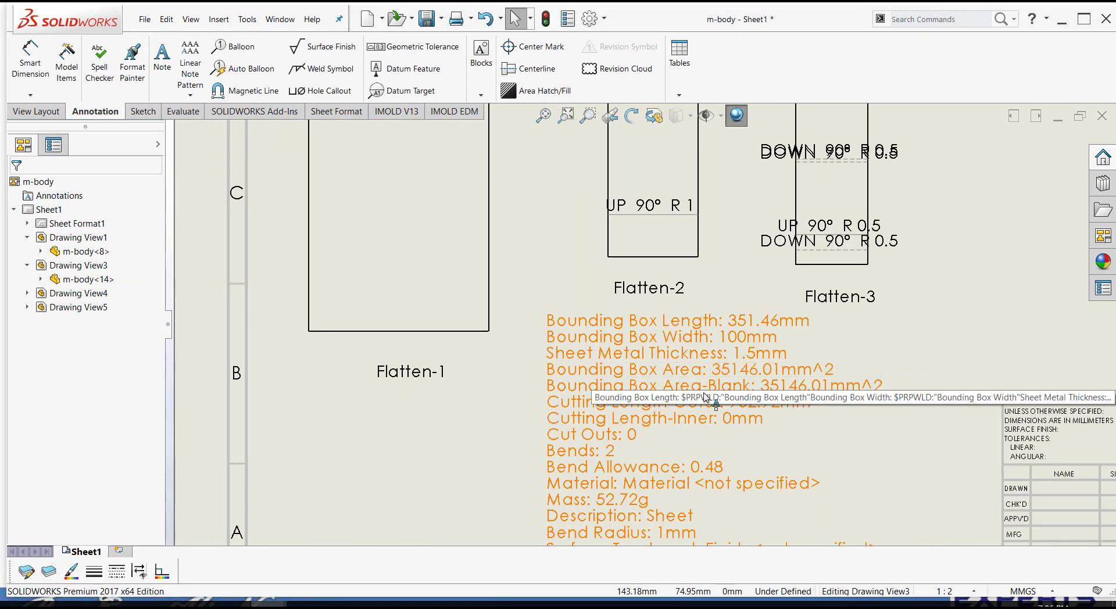
{"action": "scroll", "coordinate": [721, 444], "scroll_direction": "up", "scroll_amount": 1}
{"action": "scroll", "coordinate": [697, 444], "scroll_direction": "down", "scroll_amount": 1}
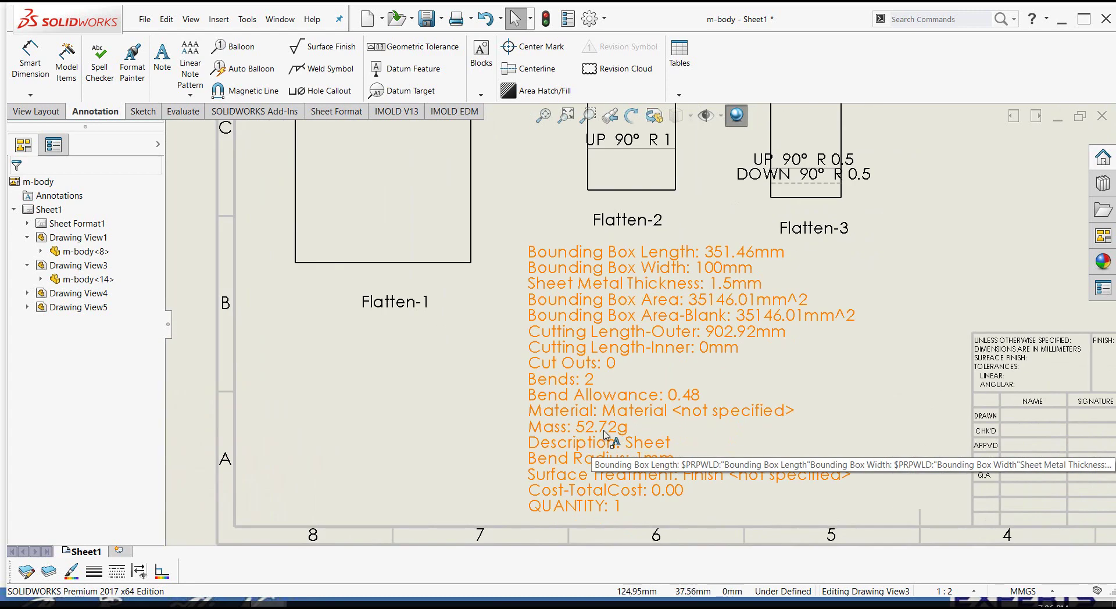
{"action": "scroll", "coordinate": [578, 407], "scroll_direction": "up", "scroll_amount": 1}
{"action": "scroll", "coordinate": [429, 307], "scroll_direction": "up", "scroll_amount": 1}
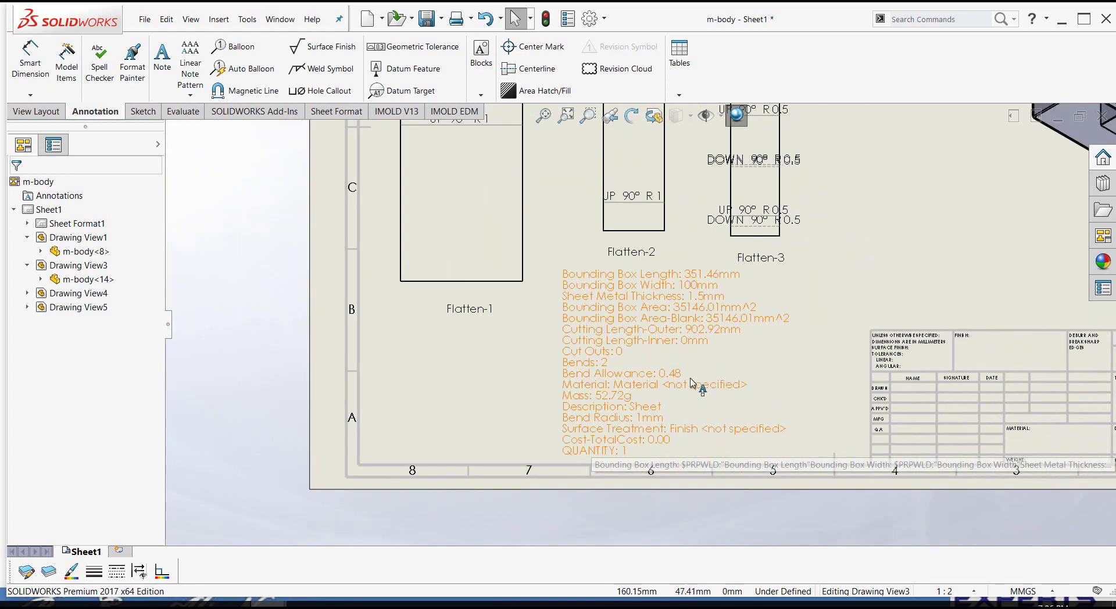
{"action": "left_click", "coordinate": [482, 209]}
{"action": "right_click", "coordinate": [480, 208]}
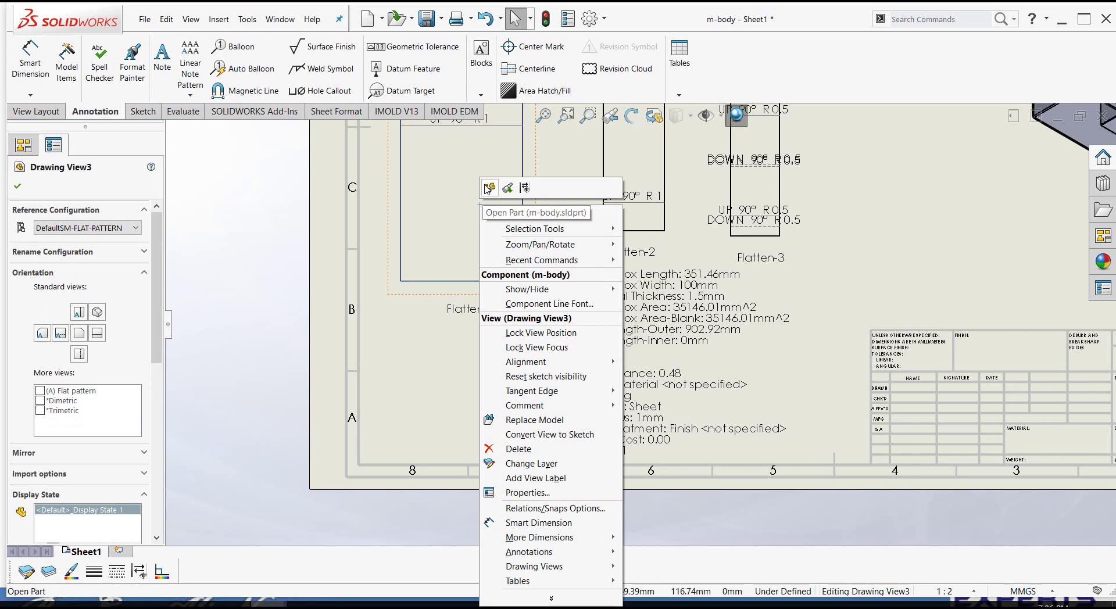
{"action": "left_click", "coordinate": [488, 189]}
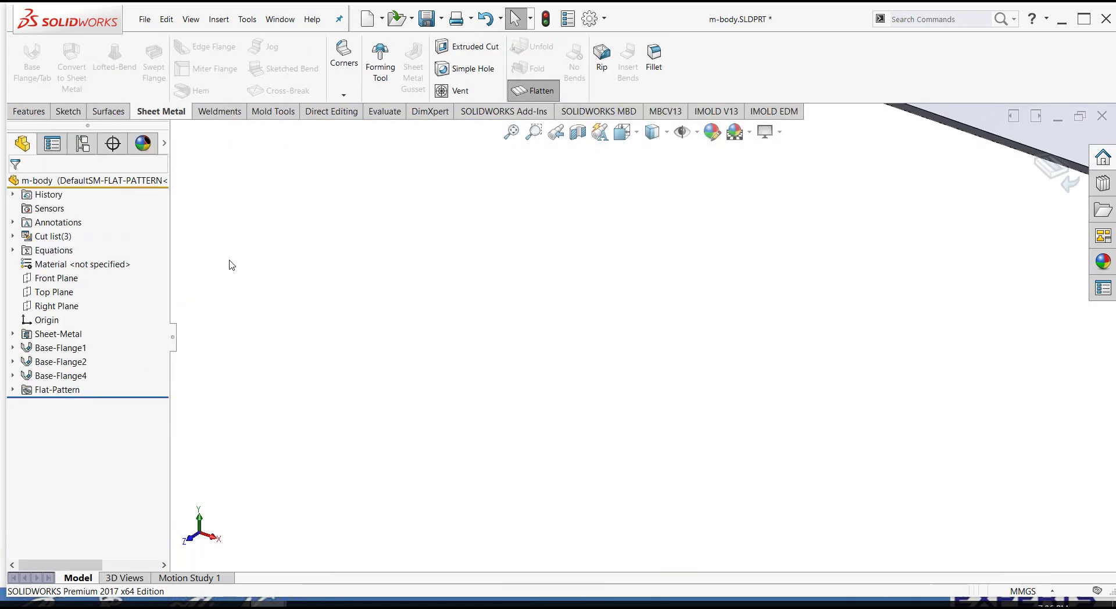
- Set the m-body material to Cast Alloy Steel, then switch back to the m-body - Sheet1 drawing
{"action": "right_click", "coordinate": [100, 262]}
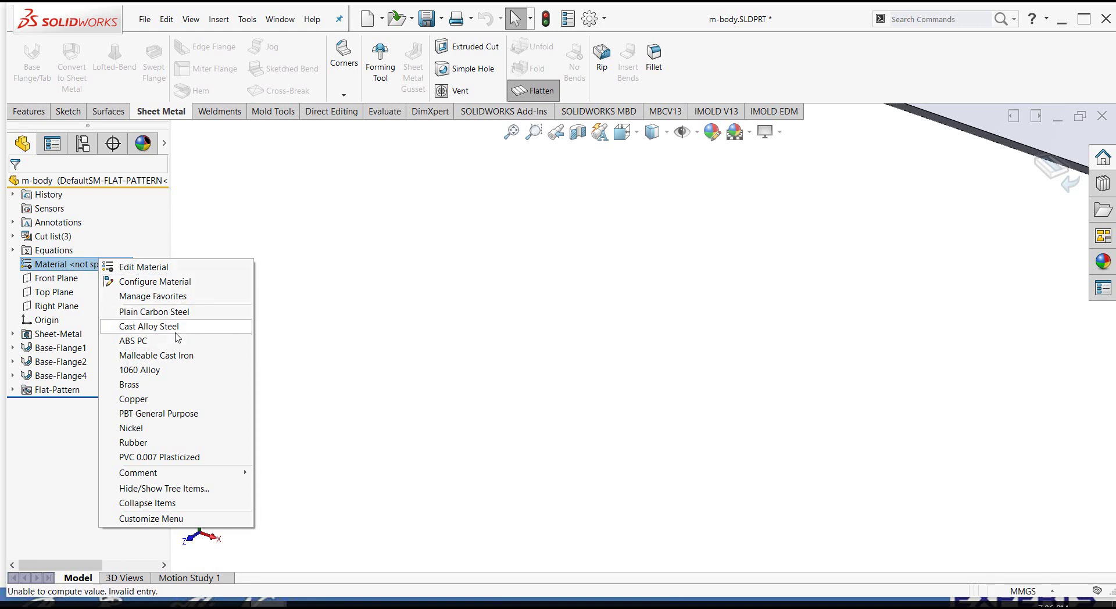
{"action": "left_click", "coordinate": [149, 326]}
{"action": "key", "text": "f"}
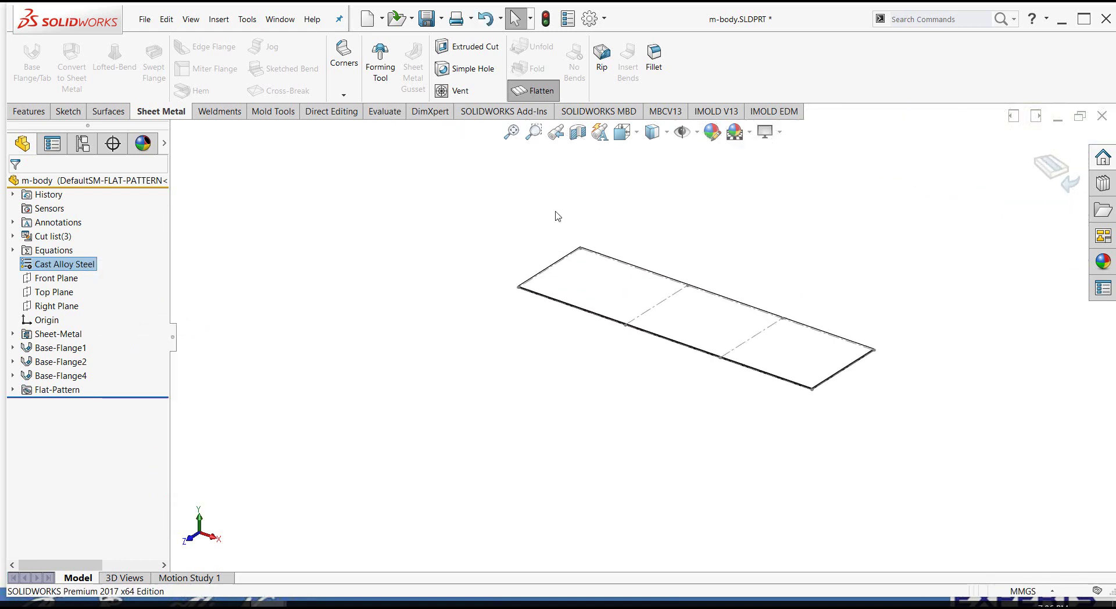
{"action": "key", "text": "Escape"}
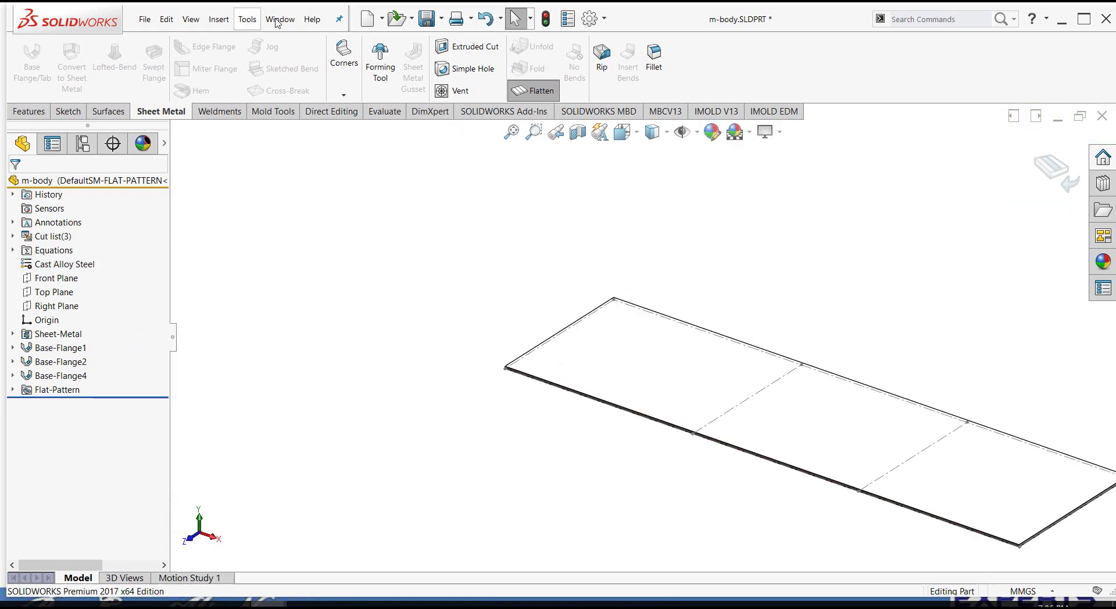
{"action": "left_click", "coordinate": [276, 21]}
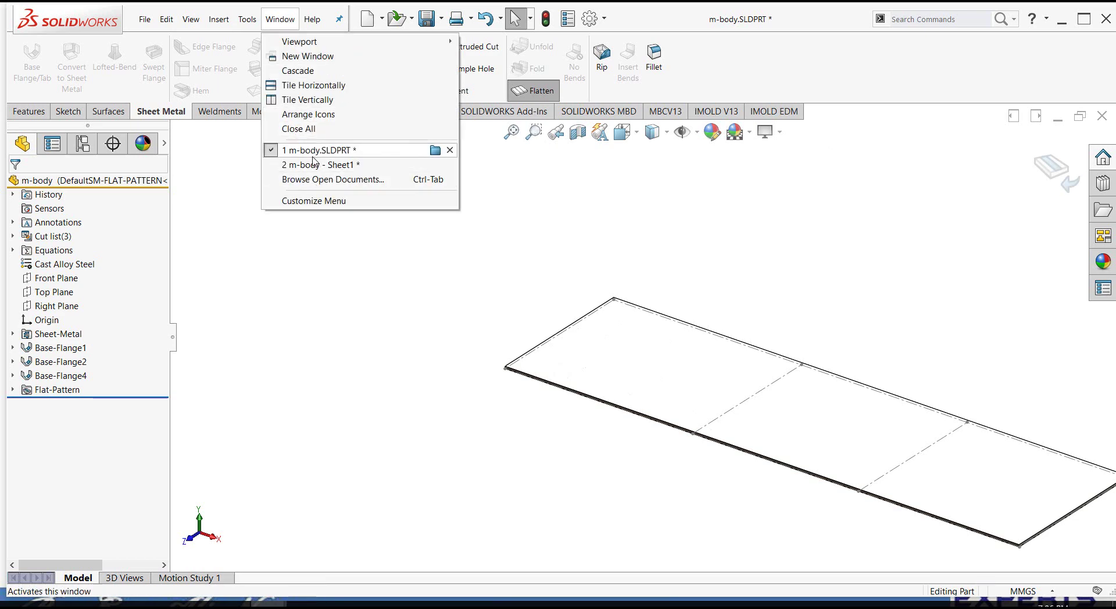
{"action": "left_click", "coordinate": [308, 167]}
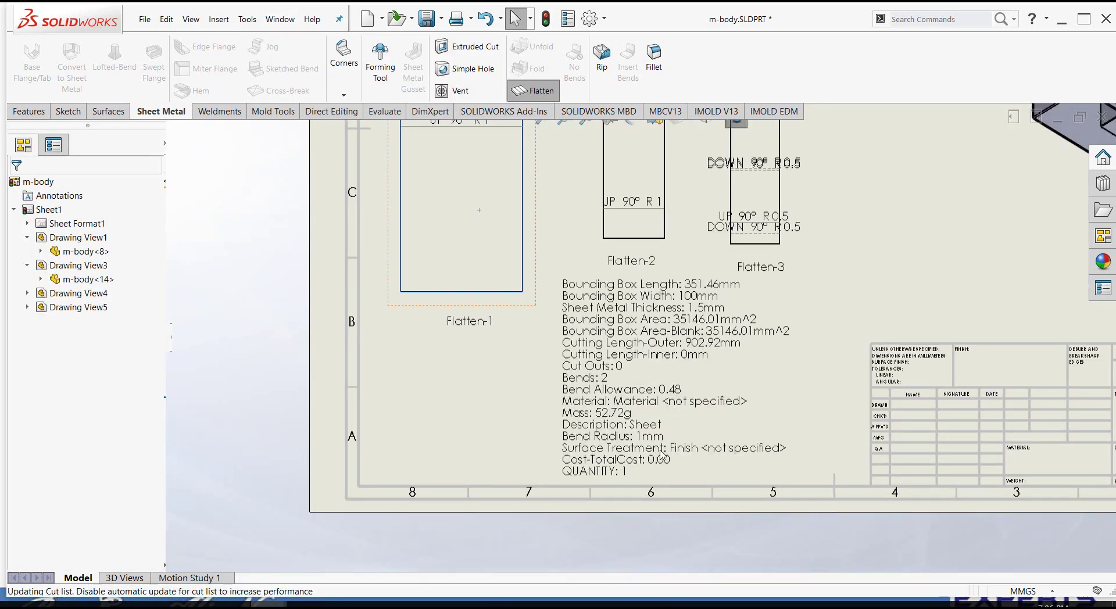
- Zoom around the sheet to confirm the cut-list note shows Cast Alloy Steel and 384.85g
{"action": "scroll", "coordinate": [525, 378], "scroll_direction": "down", "scroll_amount": 3}
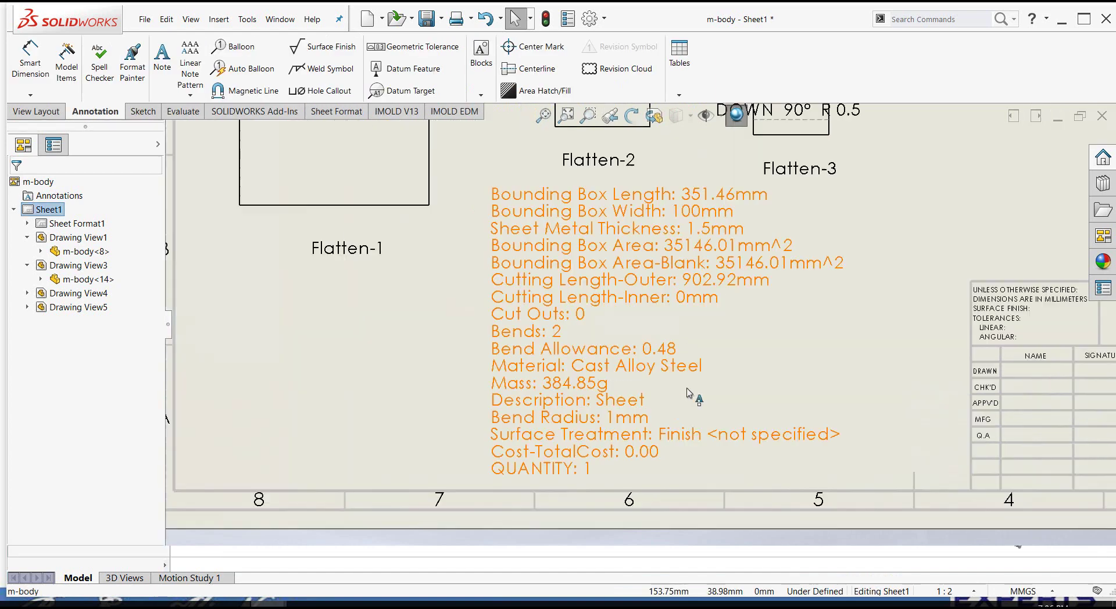
{"action": "scroll", "coordinate": [525, 378], "scroll_direction": "up", "scroll_amount": 6}
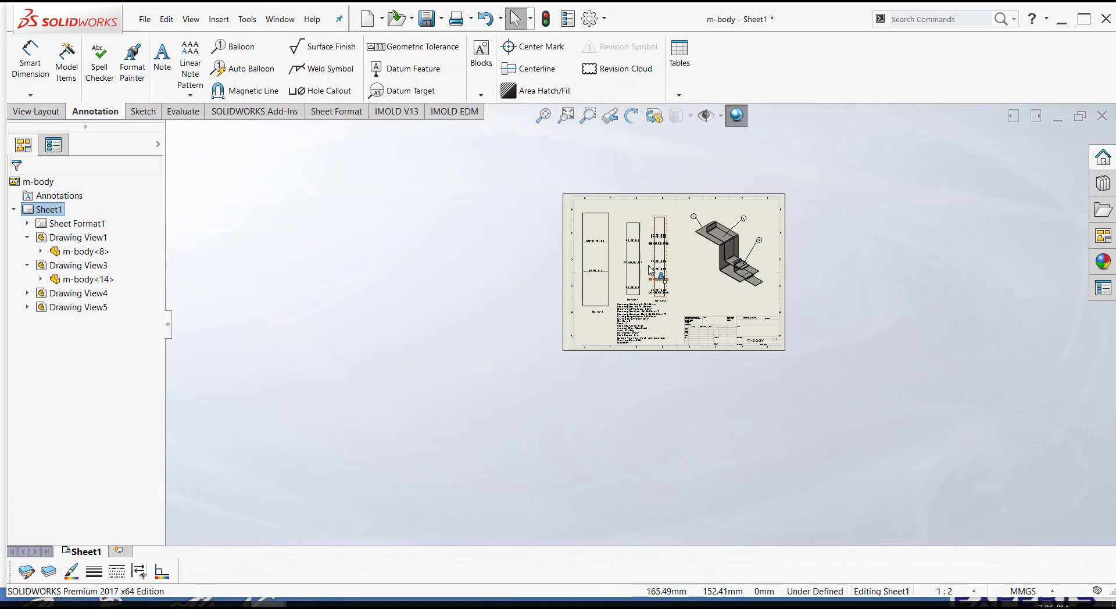
{"action": "scroll", "coordinate": [661, 261], "scroll_direction": "down", "scroll_amount": 2}
{"action": "scroll", "coordinate": [661, 261], "scroll_direction": "down", "scroll_amount": 1}
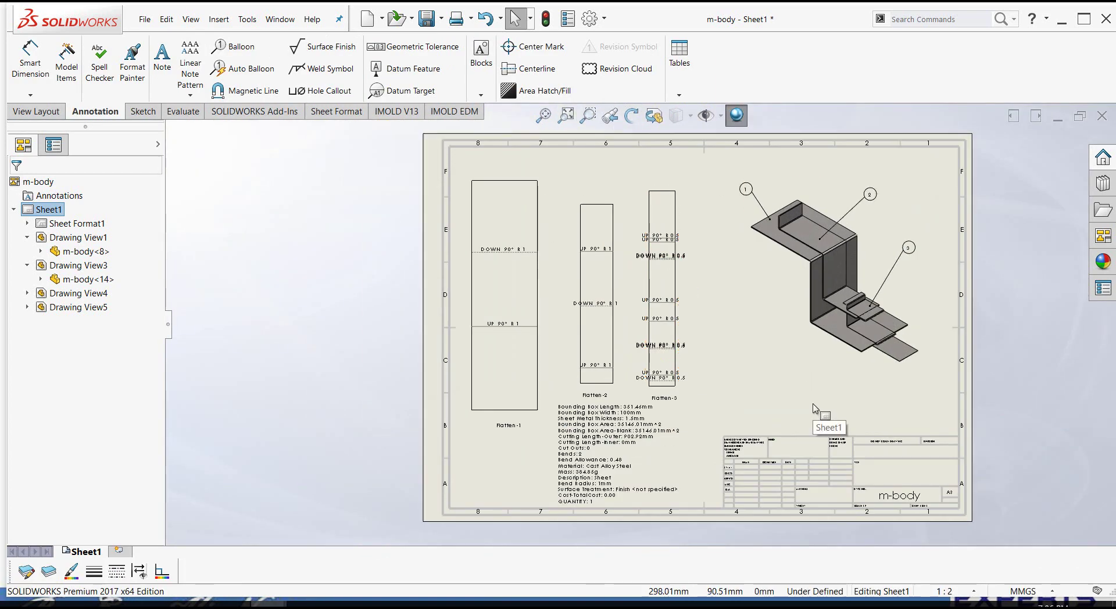